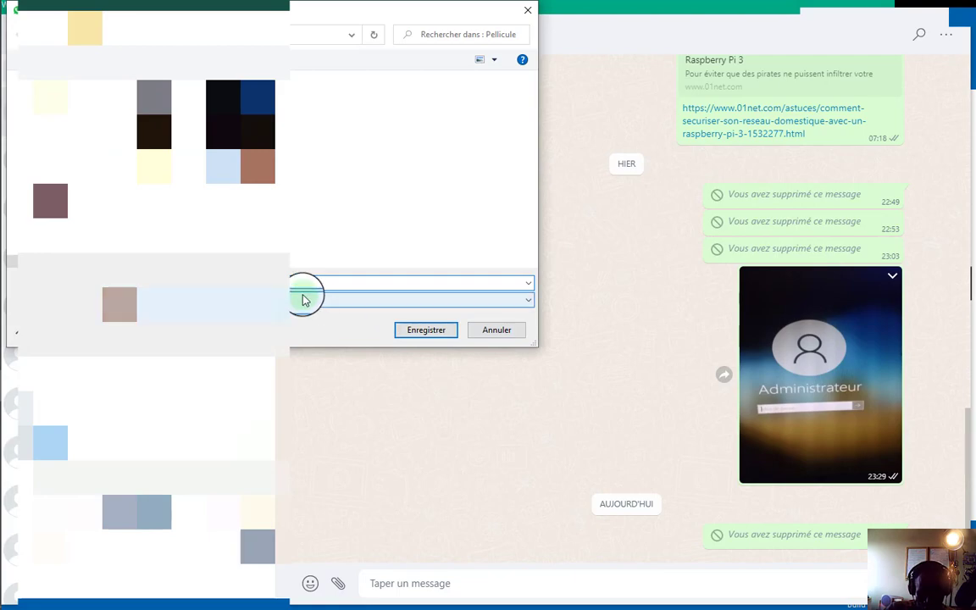
# Return to the remote desktop, where 'WhatsApp Image 2022-03-22 at 23.29.15' is now saved.
pyautogui.moveTo(6, 286)
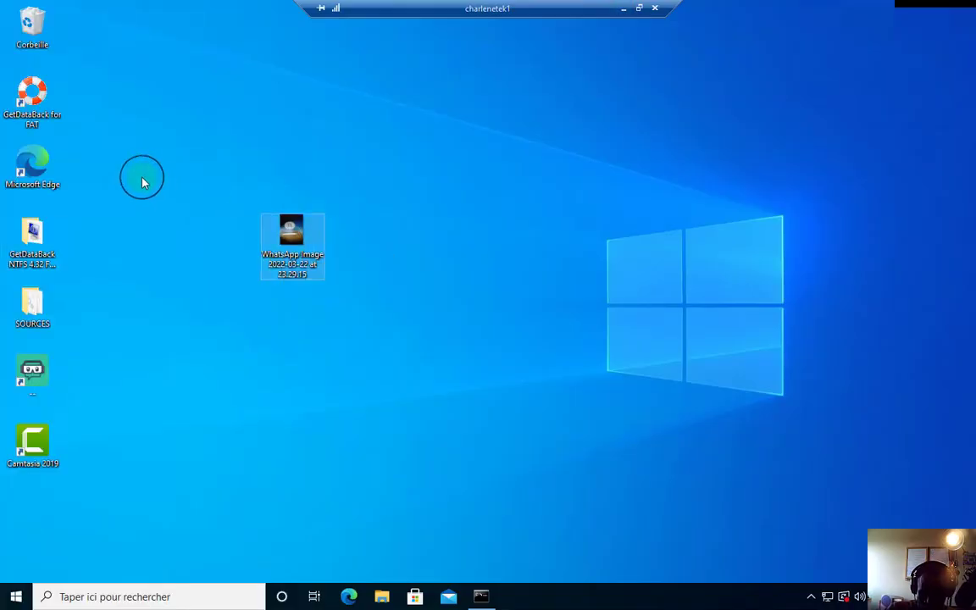
# Delete the WhatsApp image from the desktop and create a new folder named 'cette image'.
pyautogui.press('Delete')
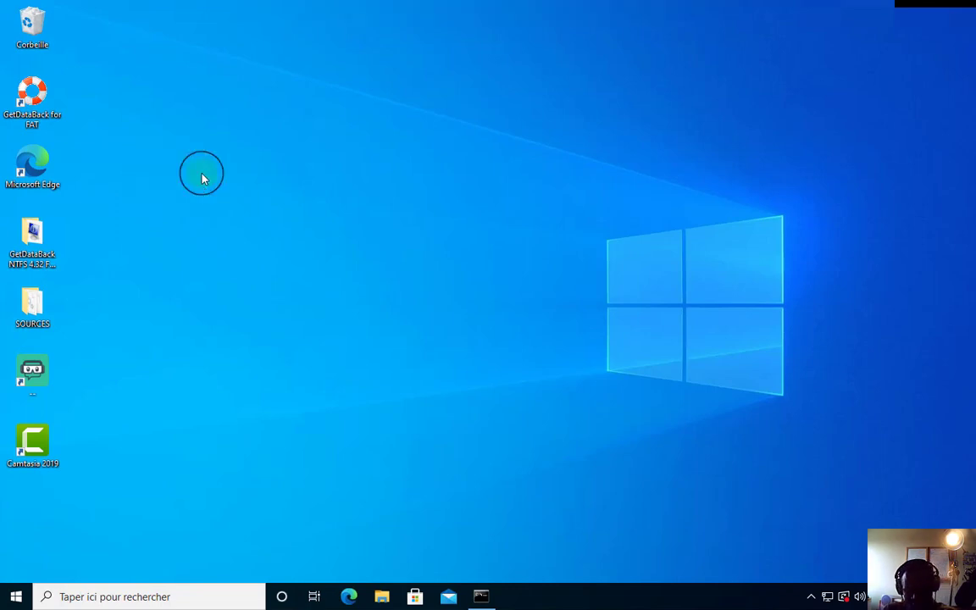
pyautogui.rightClick(208, 155)
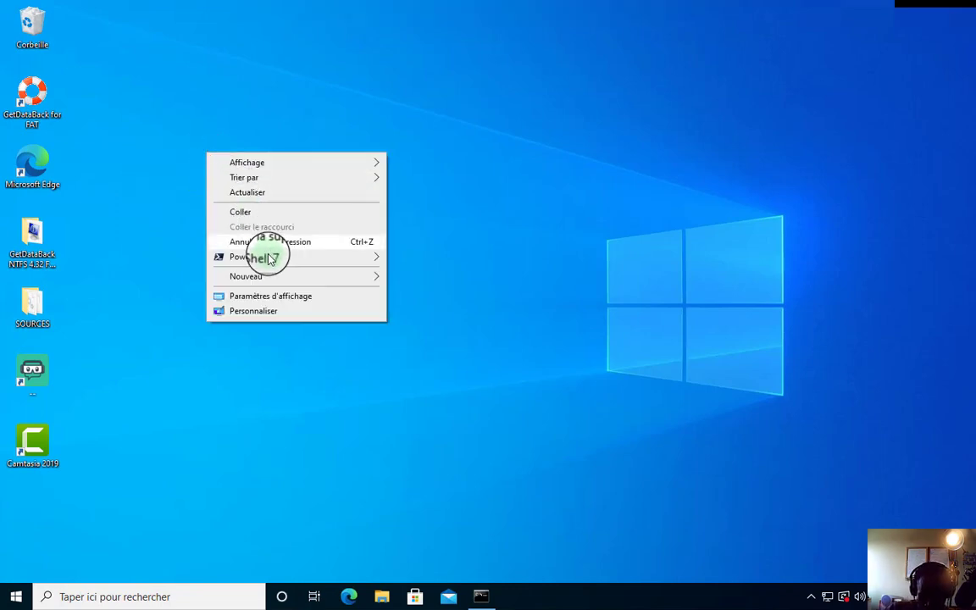
pyautogui.moveTo(366, 277)
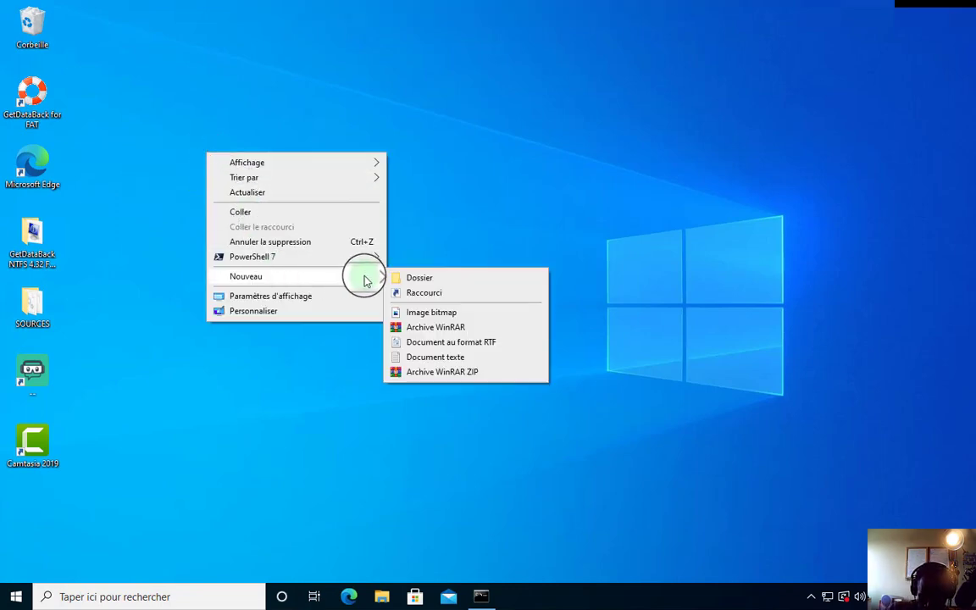
pyautogui.click(410, 280)
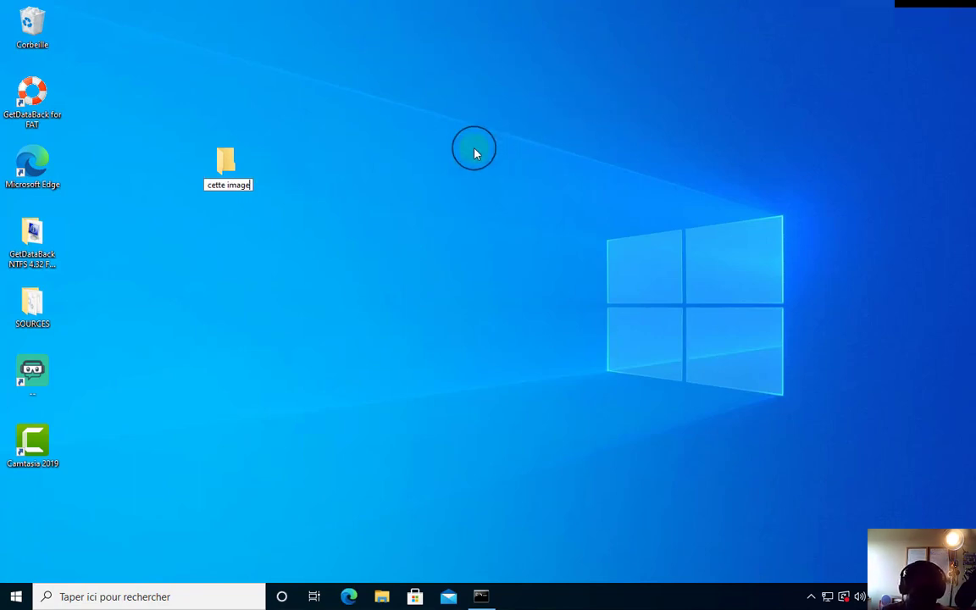
pyautogui.press('Return')
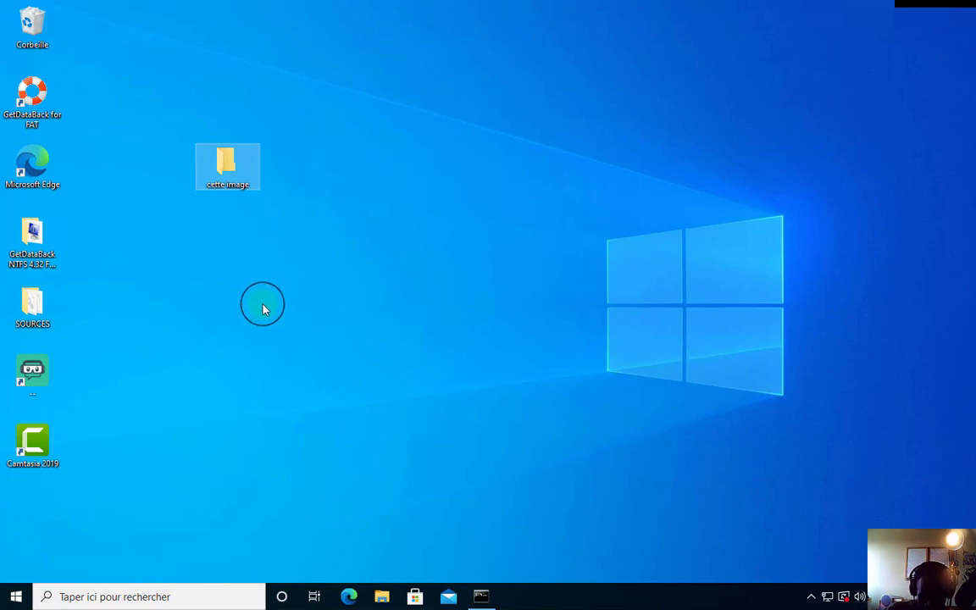
pyautogui.click(284, 286)
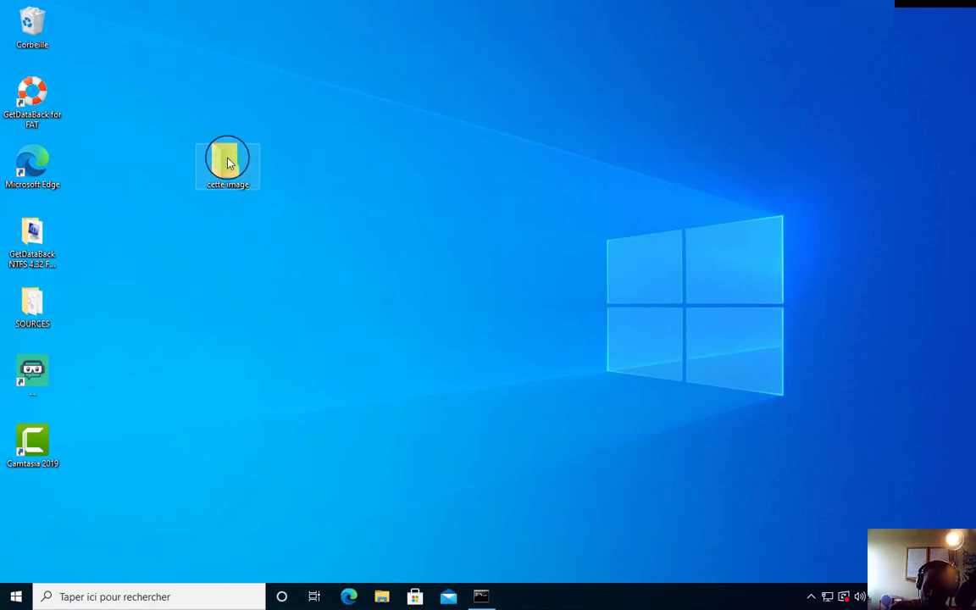
pyautogui.moveTo(227, 162)
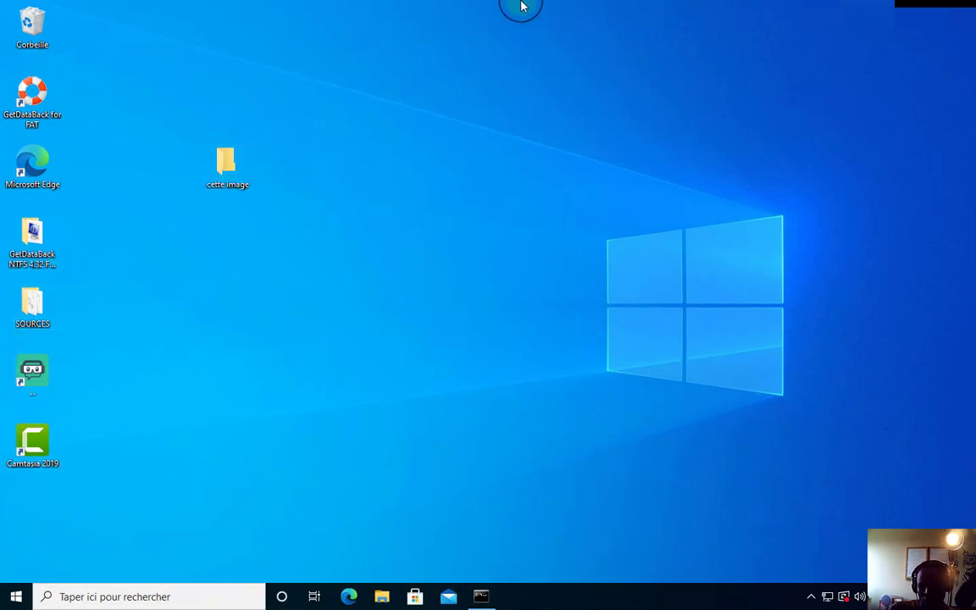
# Copy the saved WhatsApp image from WhatsApp's Save As dialog, then go back to the remote desktop.
pyautogui.moveTo(521, 7)
pyautogui.click(621, 10)
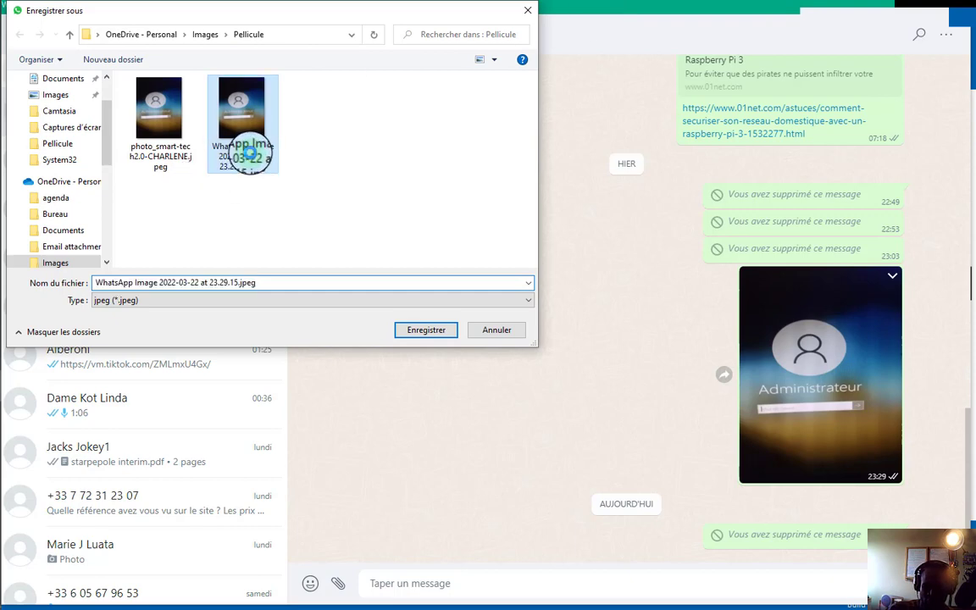
pyautogui.rightClick(249, 157)
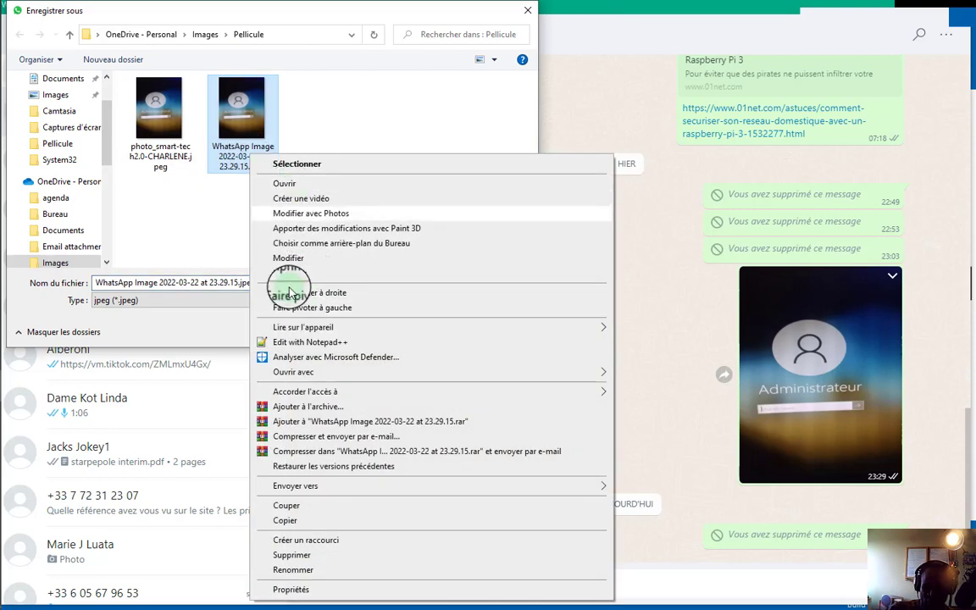
pyautogui.click(288, 522)
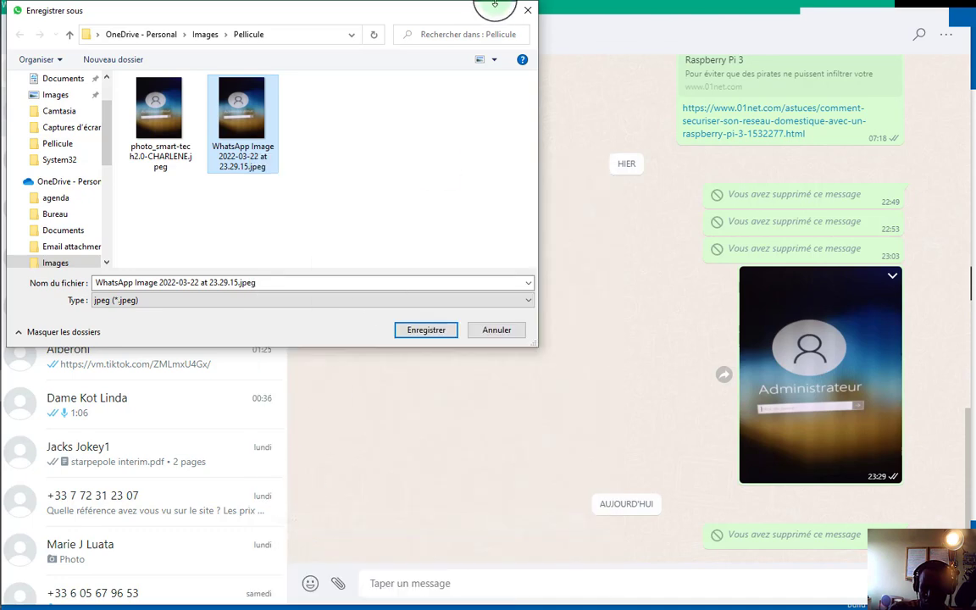
pyautogui.moveTo(481, 18); pyautogui.dragTo(445, 106)
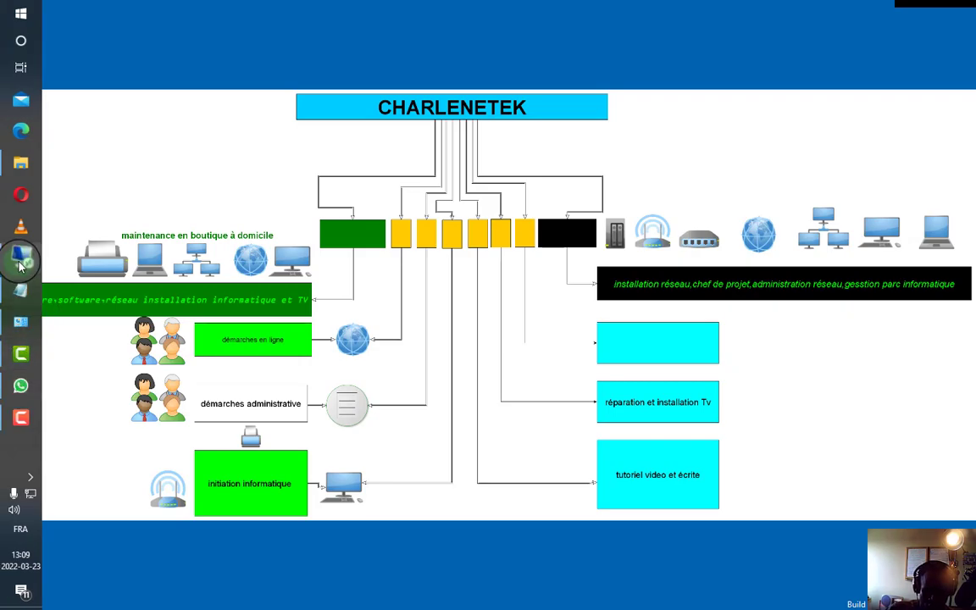
pyautogui.click(18, 255)
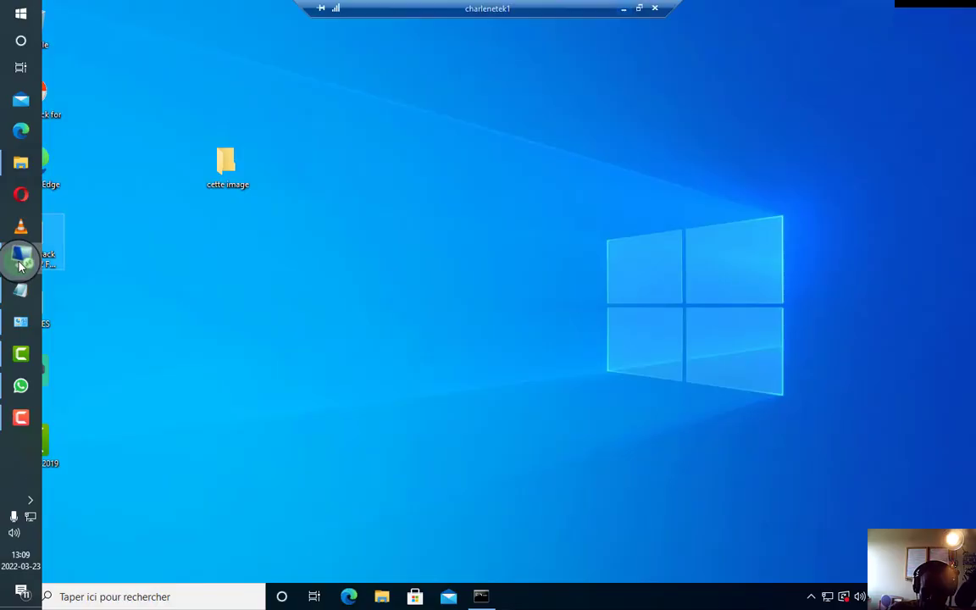
# Paste the WhatsApp image into the 'cette image' folder and maximize the Explorer window.
pyautogui.doubleClick(230, 172)
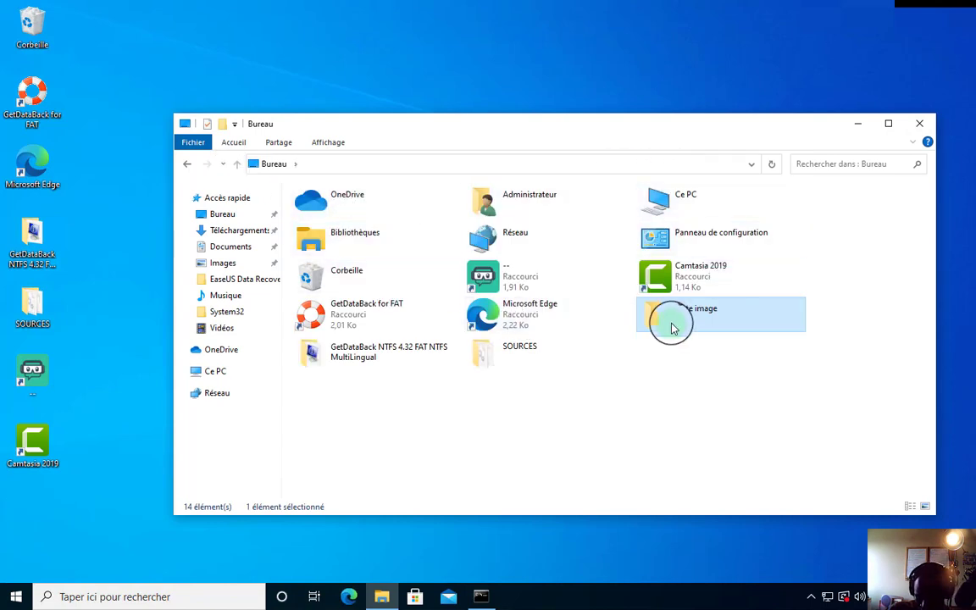
pyautogui.doubleClick(671, 325)
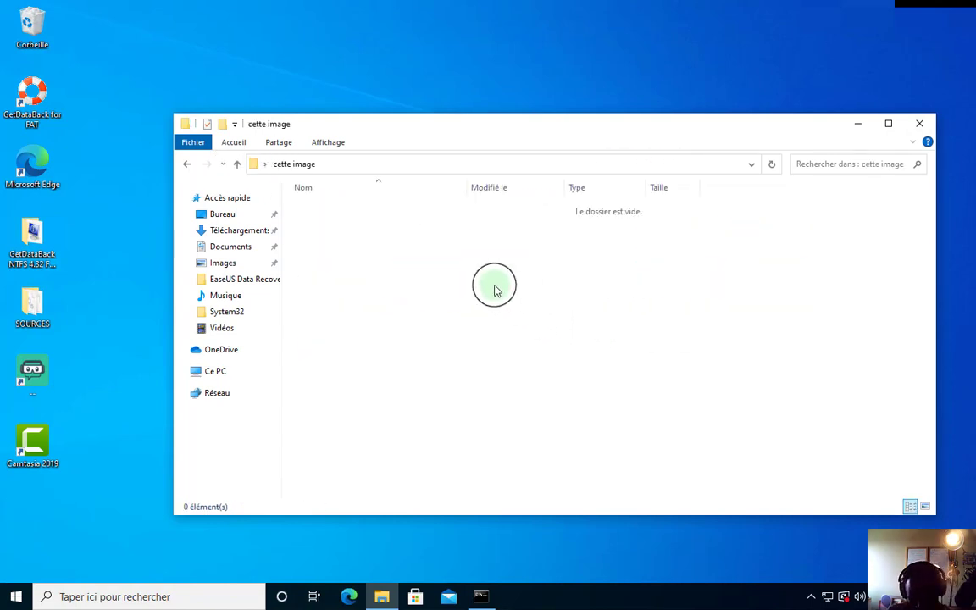
pyautogui.hotkey('ctrl', 'v')
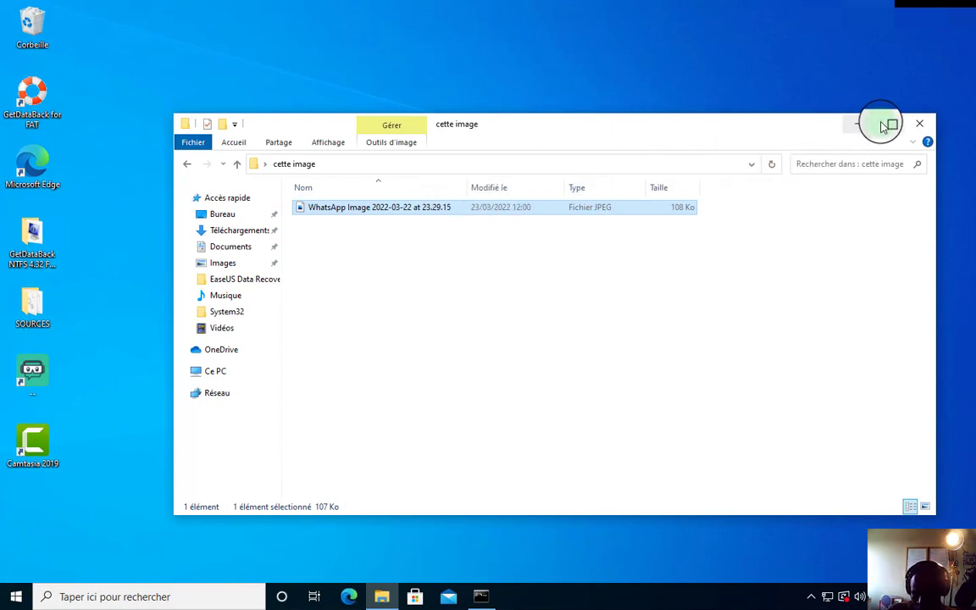
pyautogui.click(886, 124)
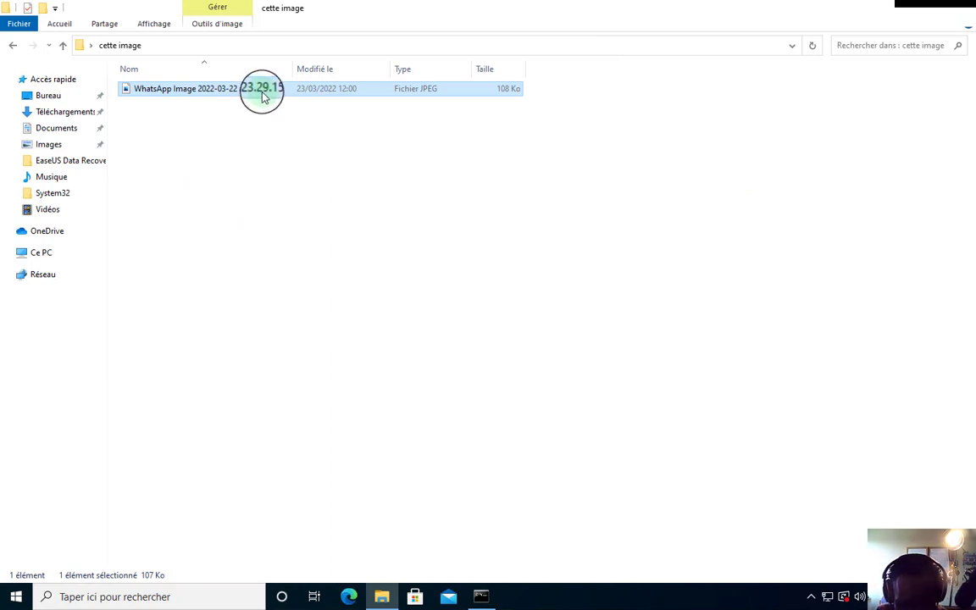
# Open the WhatsApp image's Properties, keep Photos as the JPEG app, and check its advanced attributes.
pyautogui.rightClick(260, 94)
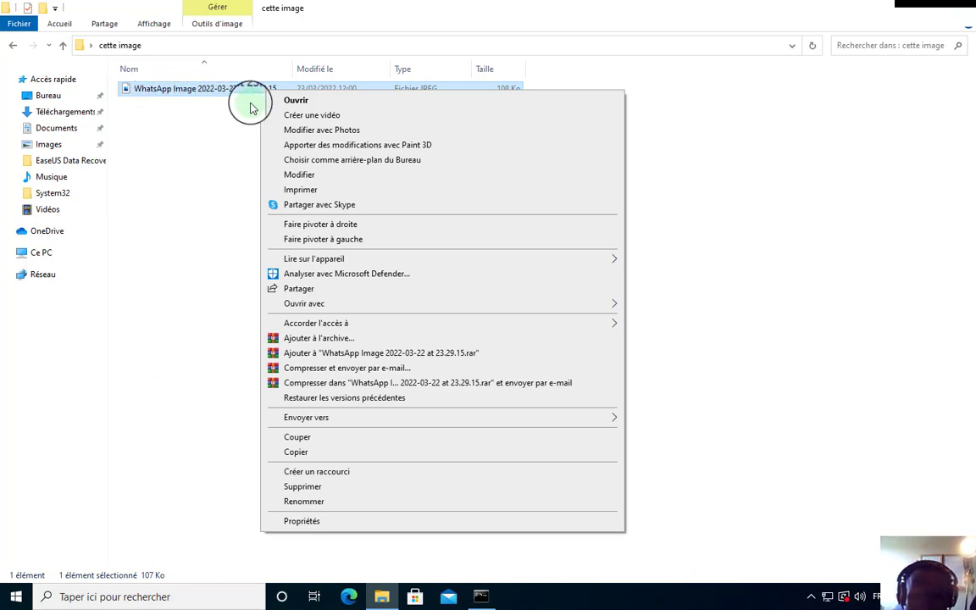
pyautogui.click(302, 521)
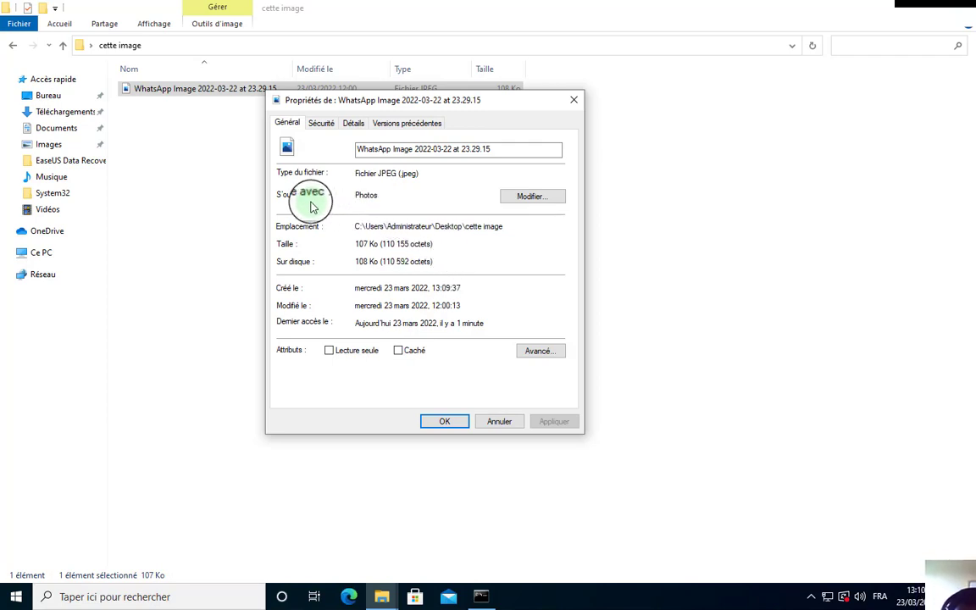
pyautogui.click(531, 196)
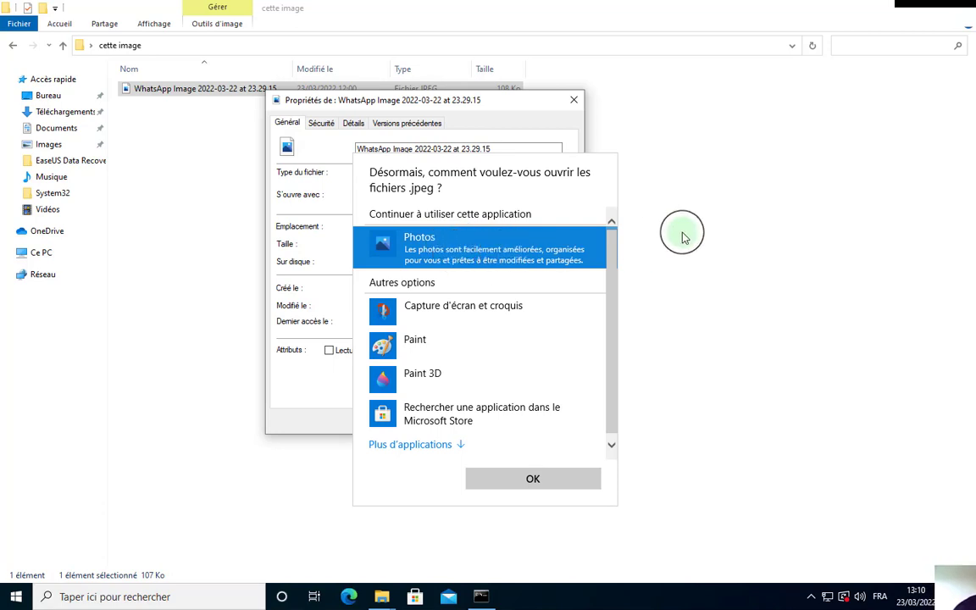
pyautogui.click(513, 106)
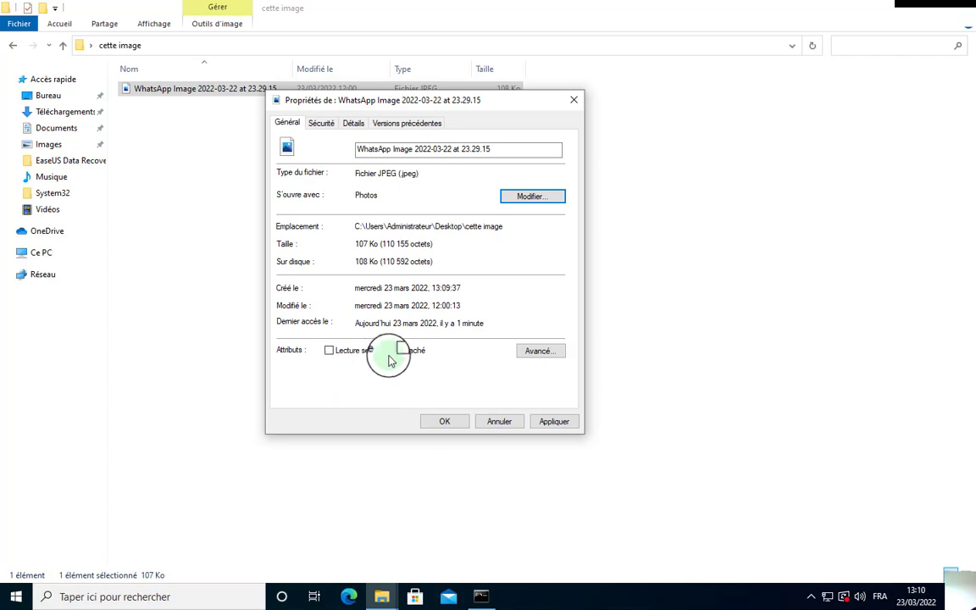
pyautogui.click(543, 355)
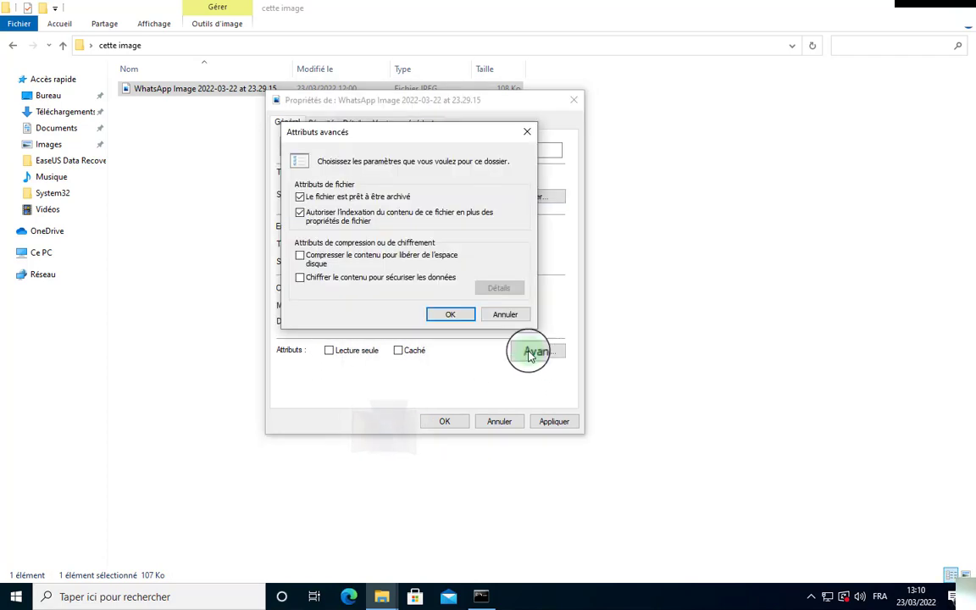
pyautogui.click(528, 133)
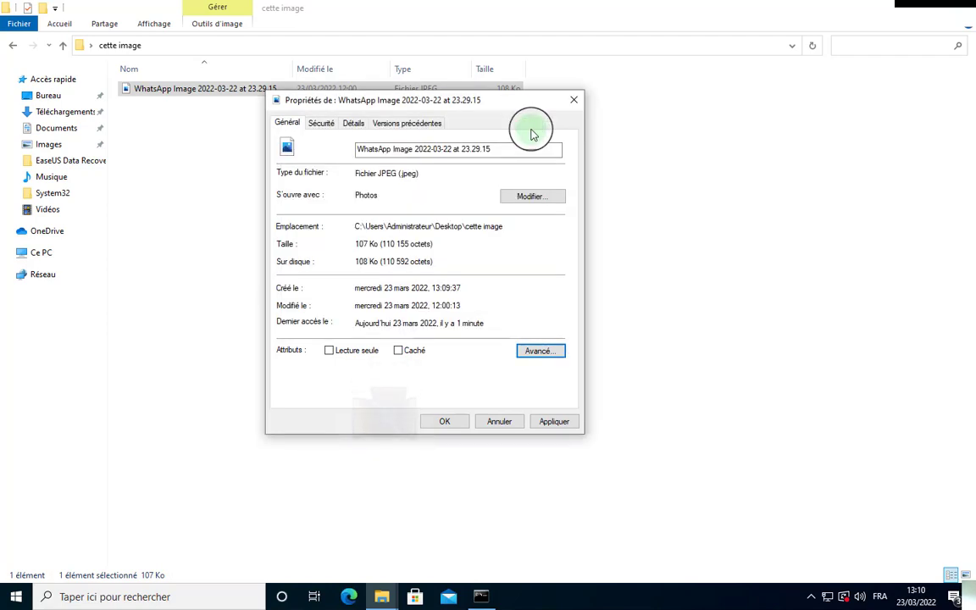
# Review the image's Security tab and scroll through its Details metadata.
pyautogui.click(321, 138)
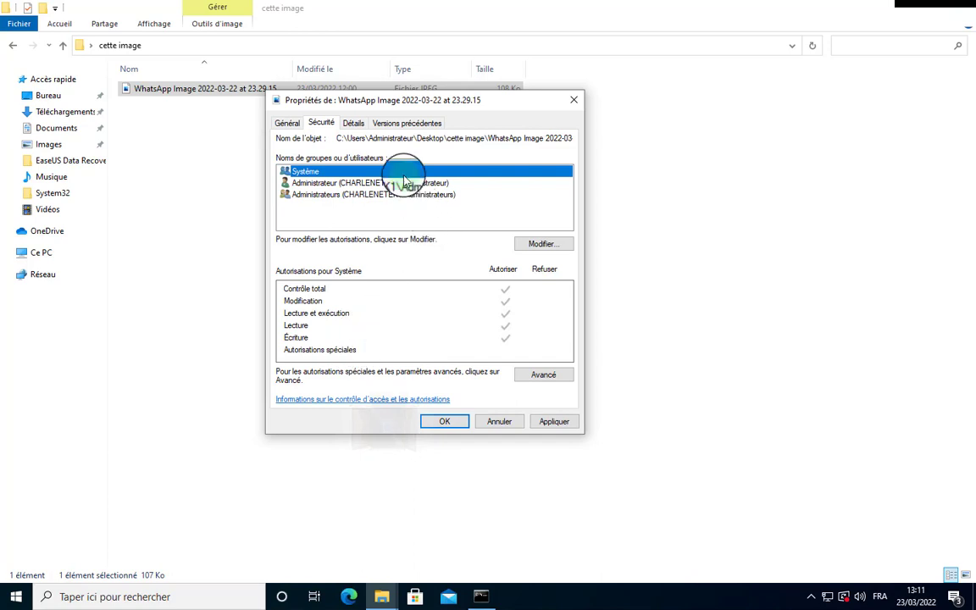
pyautogui.click(356, 124)
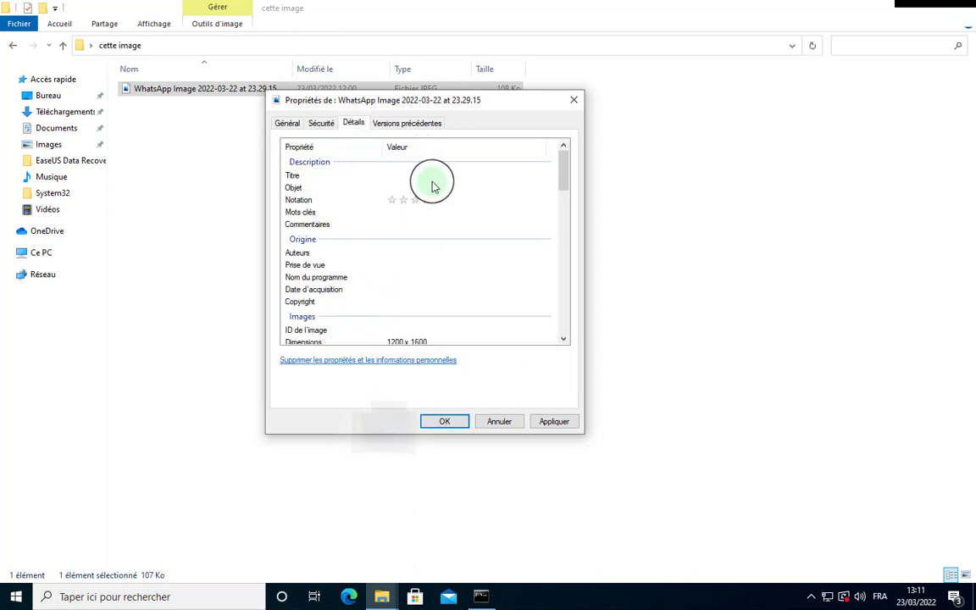
pyautogui.scroll(-3, 377, 280)
pyautogui.scroll(-7, 385, 286)
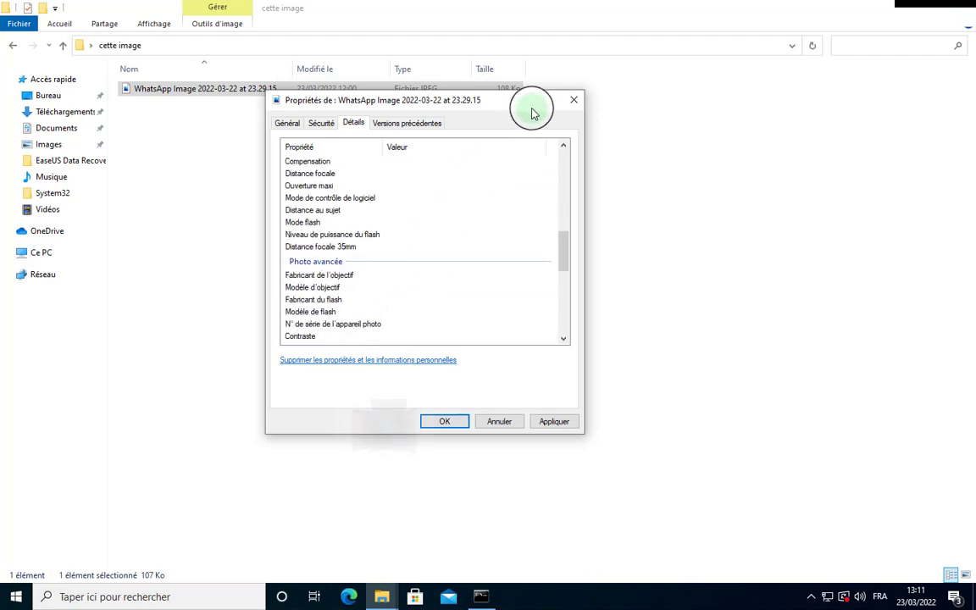
pyautogui.moveTo(526, 105); pyautogui.dragTo(506, 108)
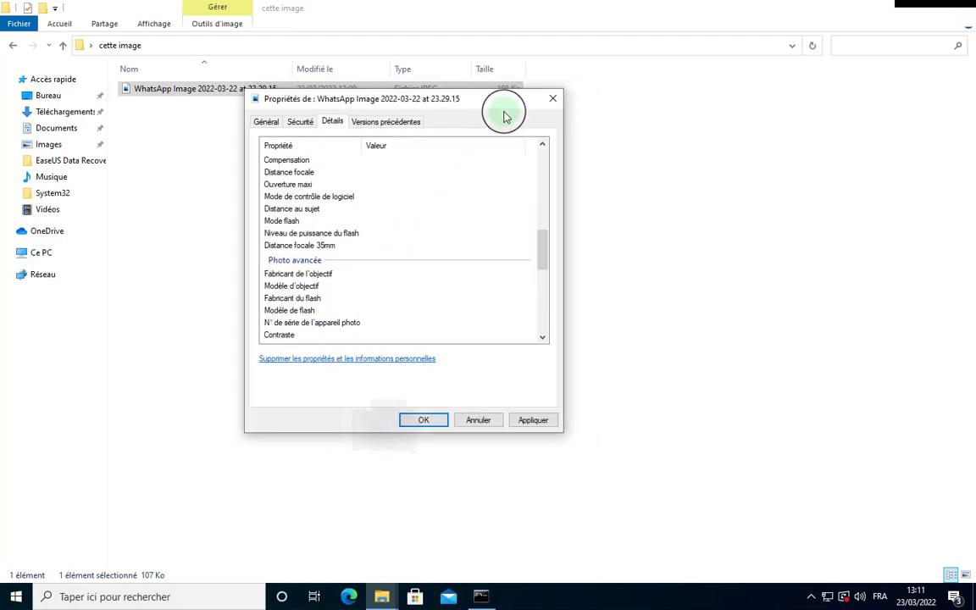
pyautogui.scroll(-4, 454, 279)
pyautogui.scroll(-3, 454, 287)
pyautogui.click(454, 286)
pyautogui.scroll(-1, 454, 288)
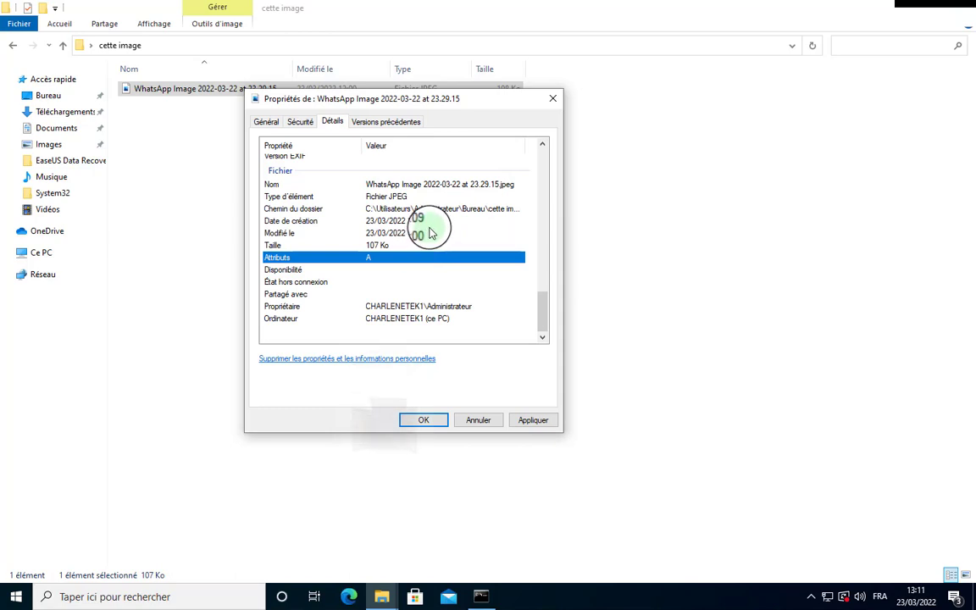
# Select the WhatsApp image file in the folder and bring up its context menu.
pyautogui.scroll(10, 430, 233)
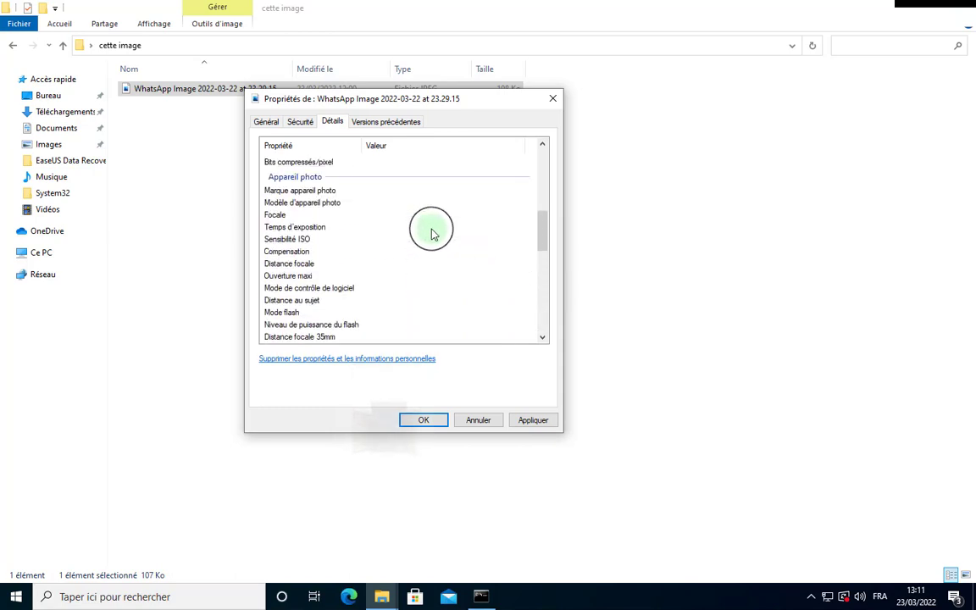
pyautogui.scroll(8, 432, 234)
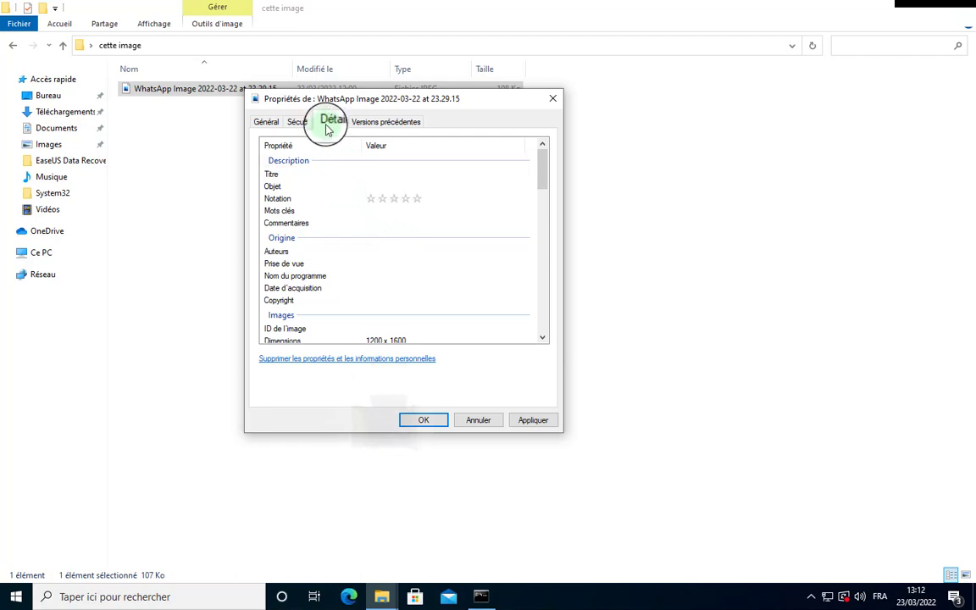
pyautogui.click(207, 66)
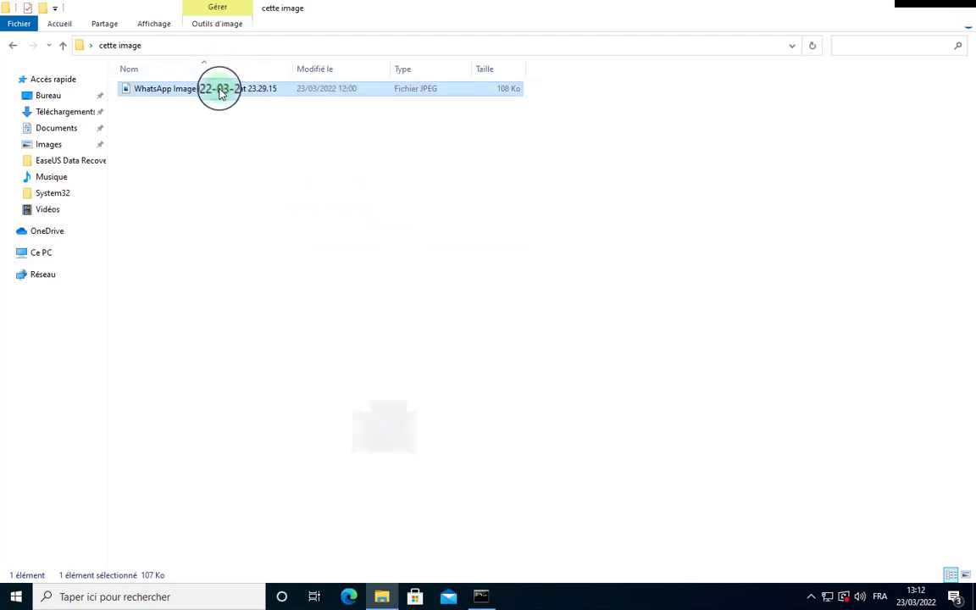
pyautogui.rightClick(195, 96)
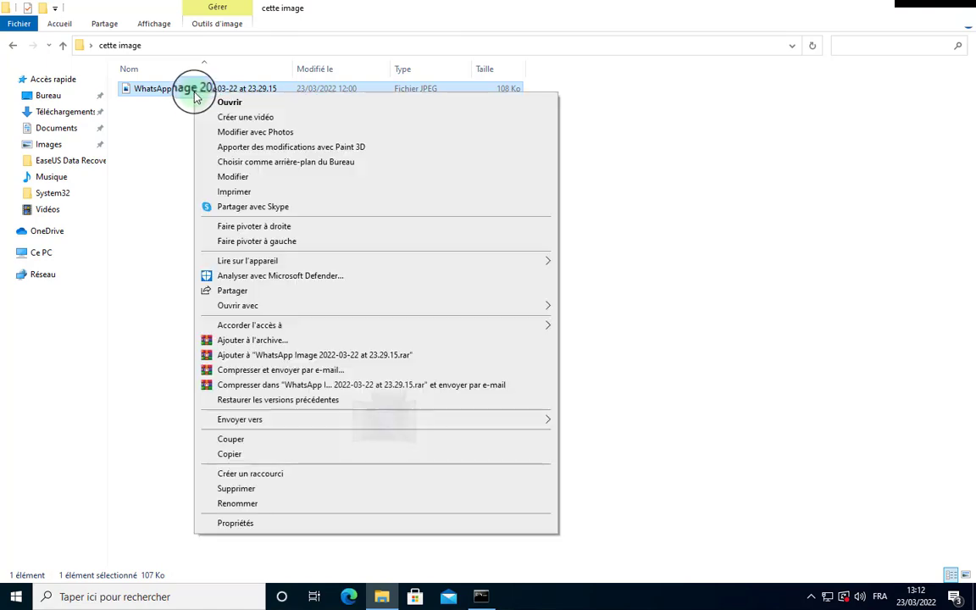
# Set the image's Title in the Properties Details tab to 'image session windows'.
pyautogui.click(247, 531)
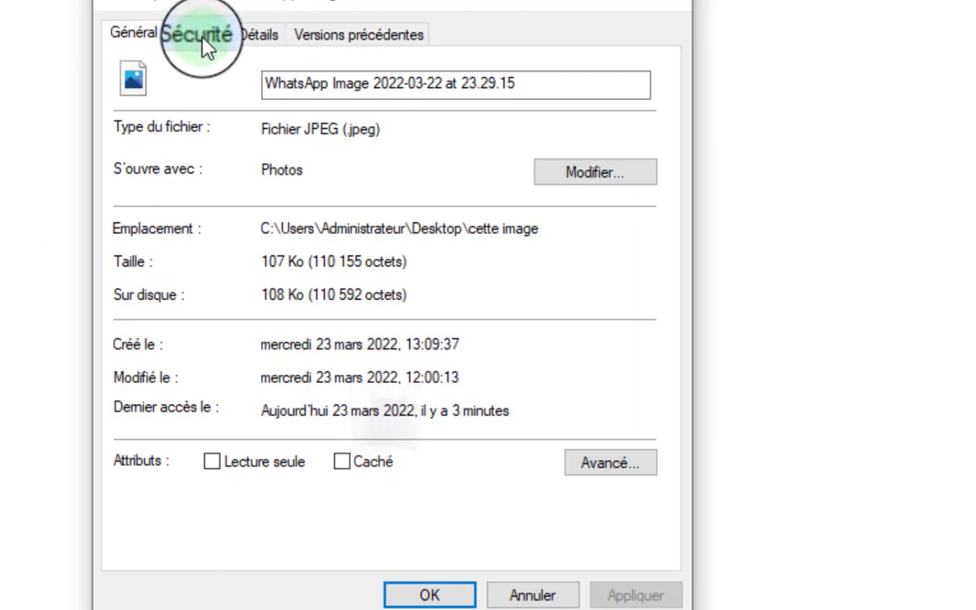
pyautogui.click(255, 37)
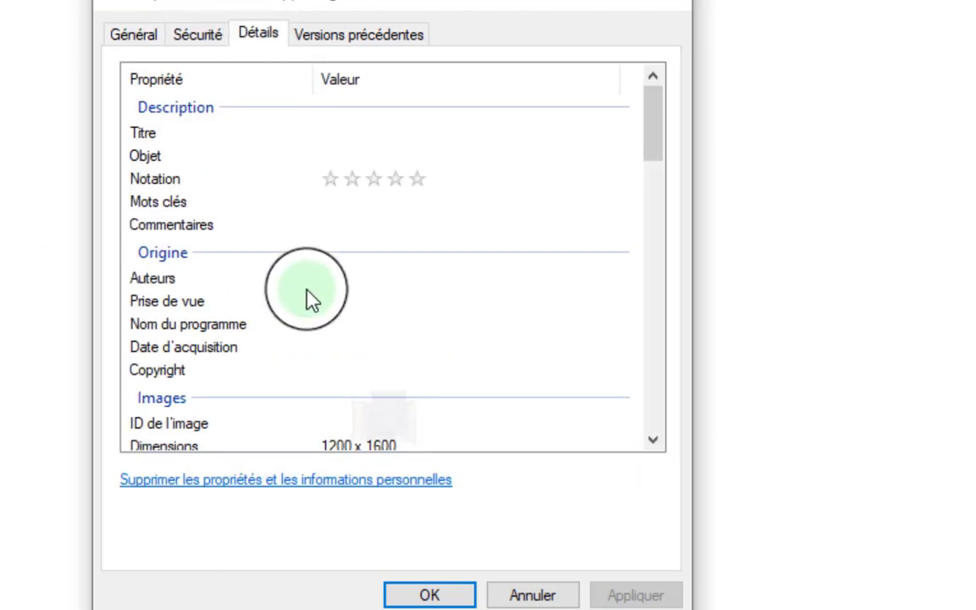
pyautogui.click(406, 132)
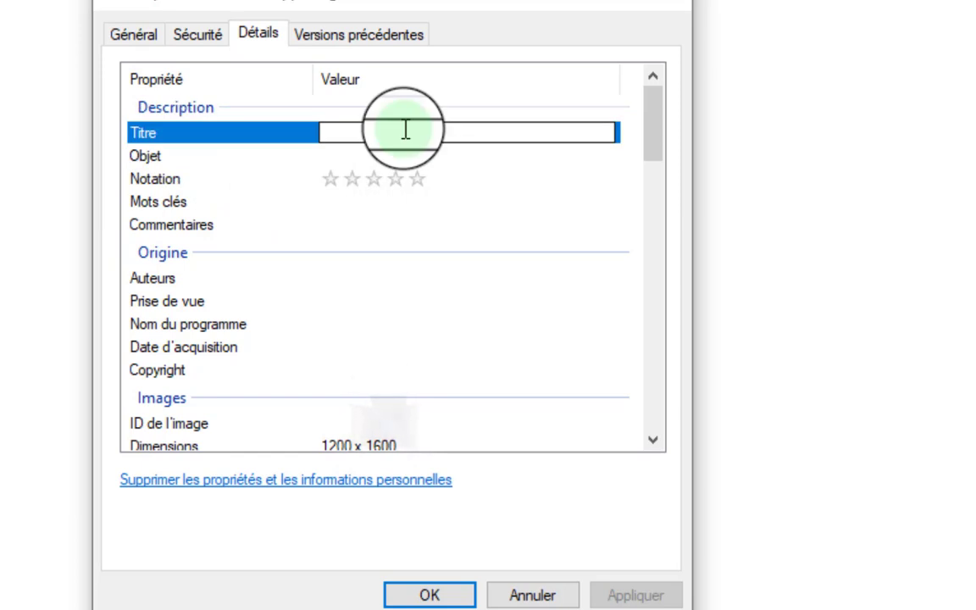
pyautogui.write('smar')
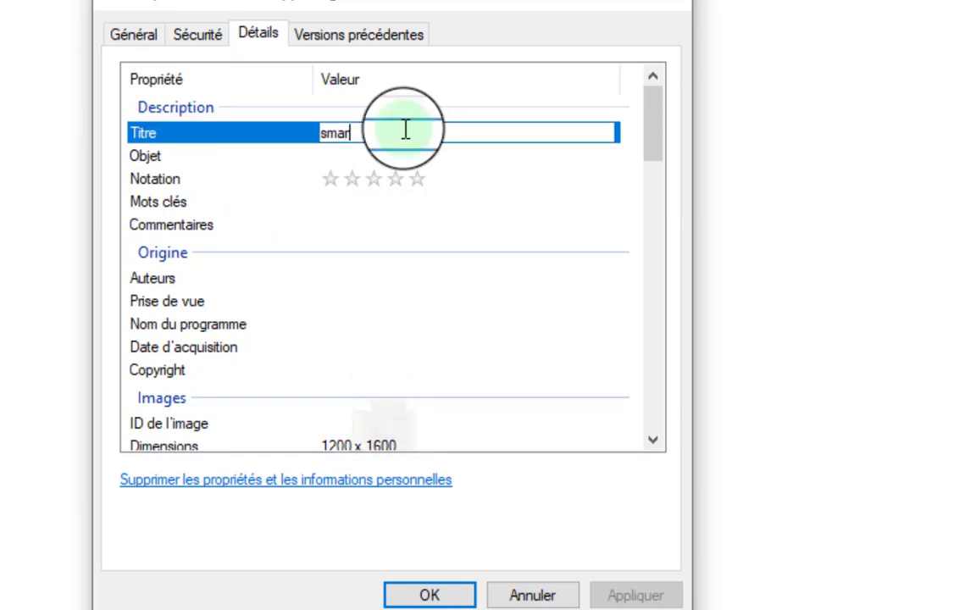
pyautogui.write('t')
pyautogui.press('BackSpace')
pyautogui.press('BackSpace')
pyautogui.press('BackSpace')
pyautogui.press('BackSpace')
pyautogui.write('image')
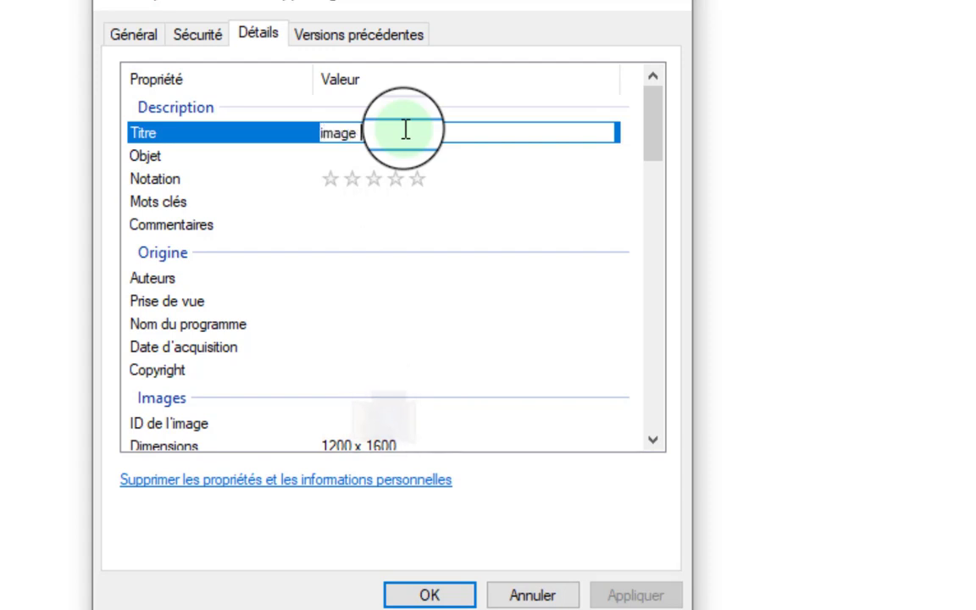
pyautogui.write(' de w')
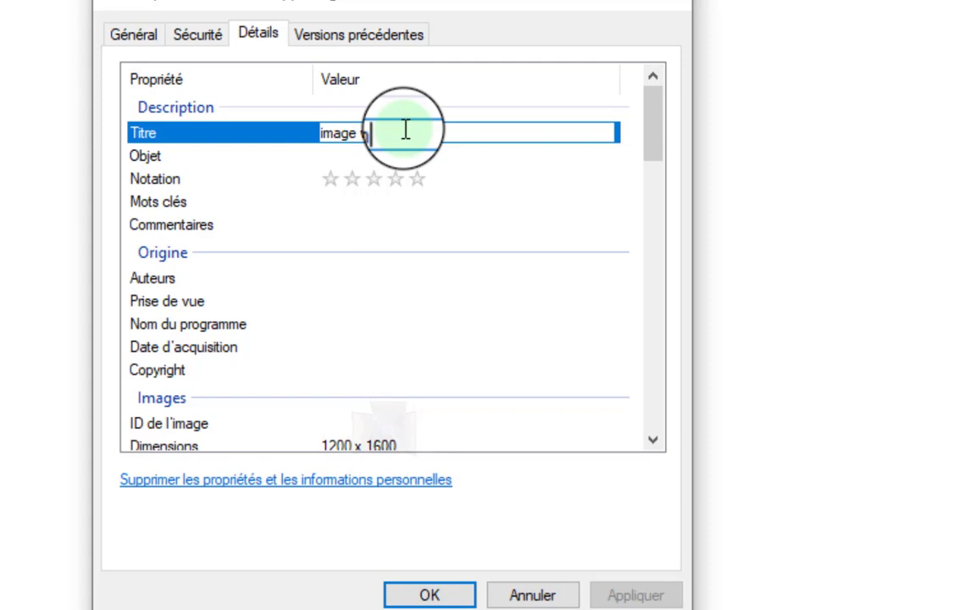
pyautogui.write('indows')
pyautogui.press('Left')
pyautogui.press('Left')
pyautogui.press('Left')
pyautogui.press('Left')
pyautogui.press('Left')
pyautogui.press('Left')
pyautogui.press('Left')
pyautogui.press('Left')
pyautogui.press('Left')
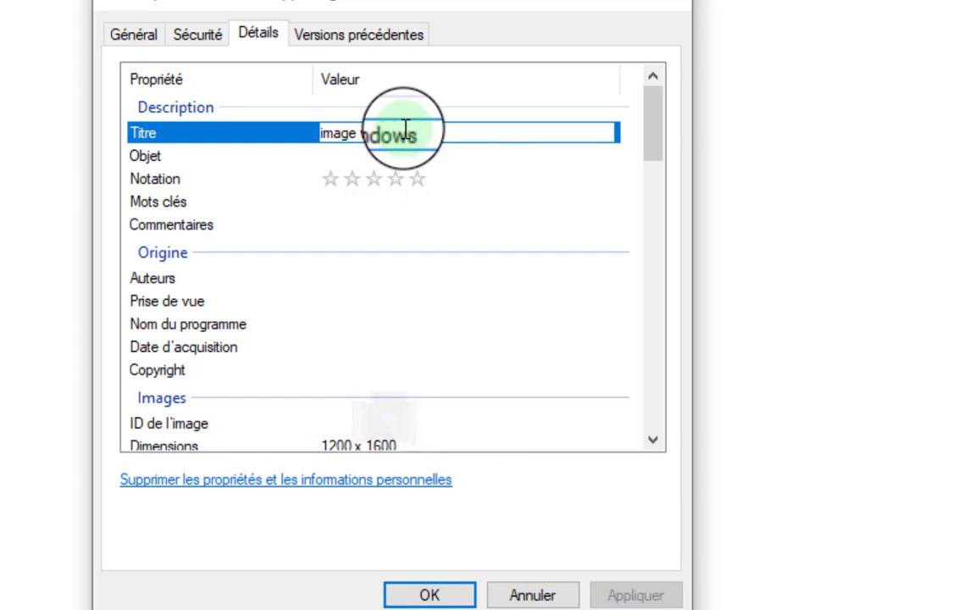
pyautogui.write('s')
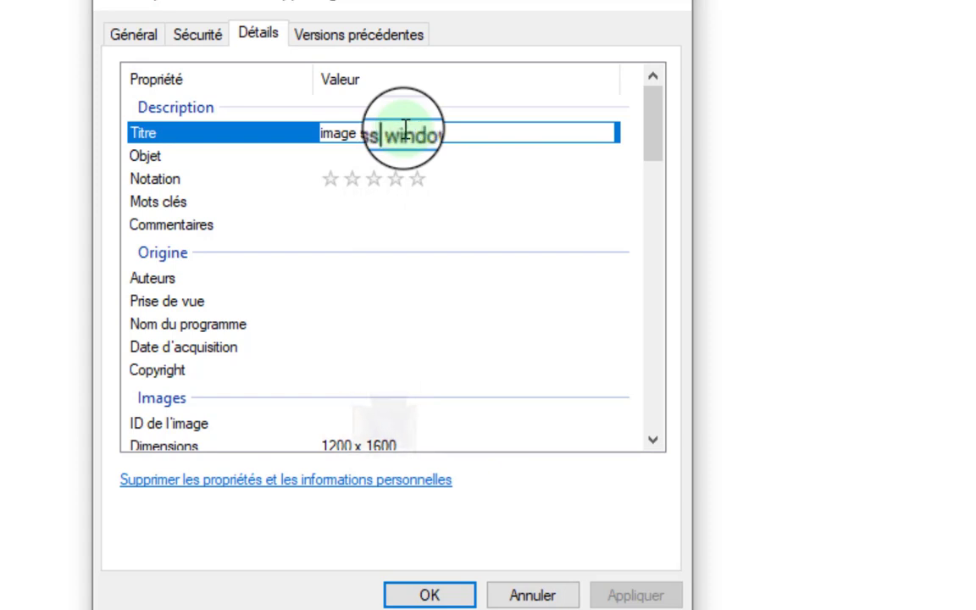
pyautogui.write('ession-')
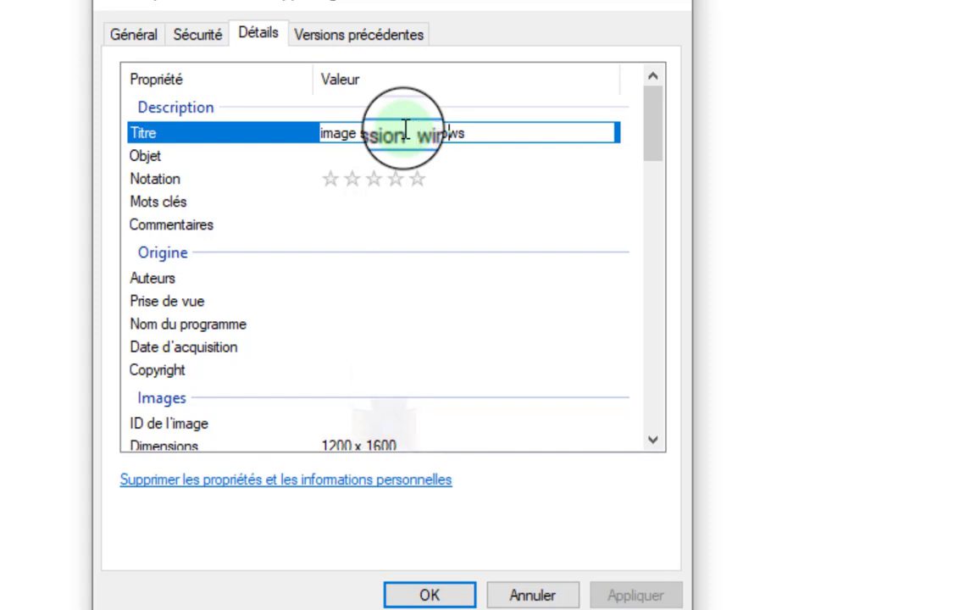
pyautogui.press('End')
pyautogui.press('Return')
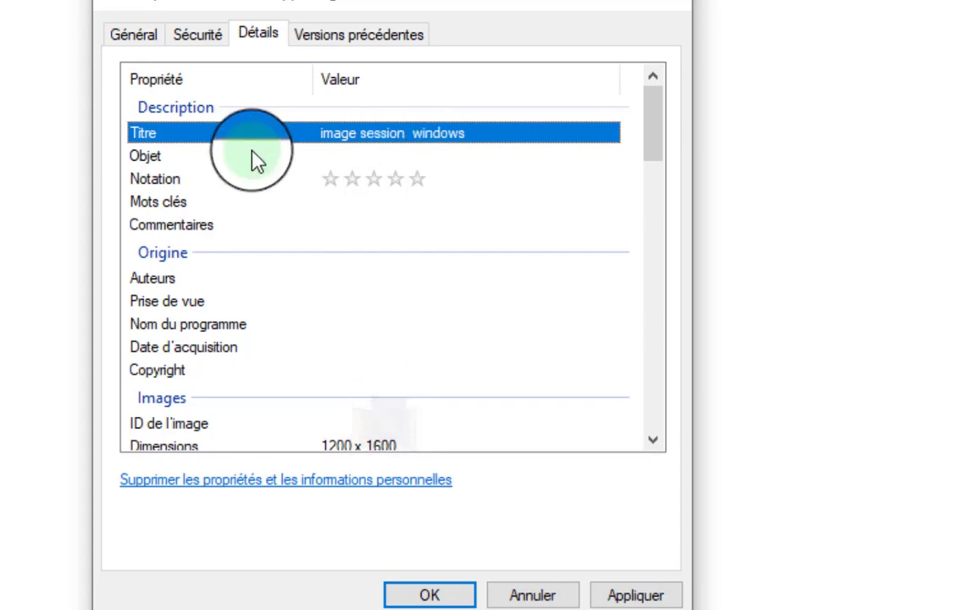
# Enter 'session' as the image's Subject and give it a five-star rating.
pyautogui.click(146, 156)
pyautogui.click(387, 158)
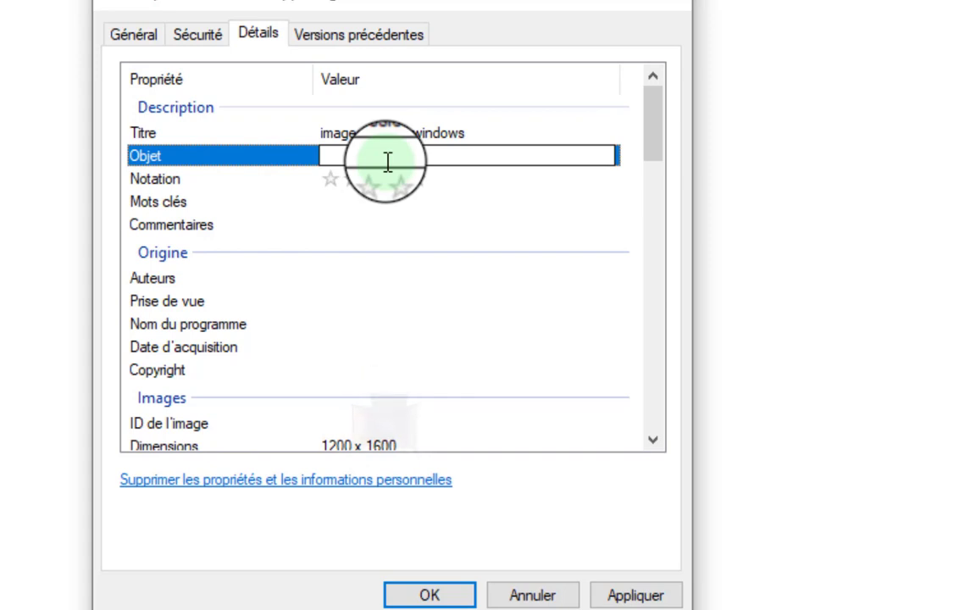
pyautogui.write('se')
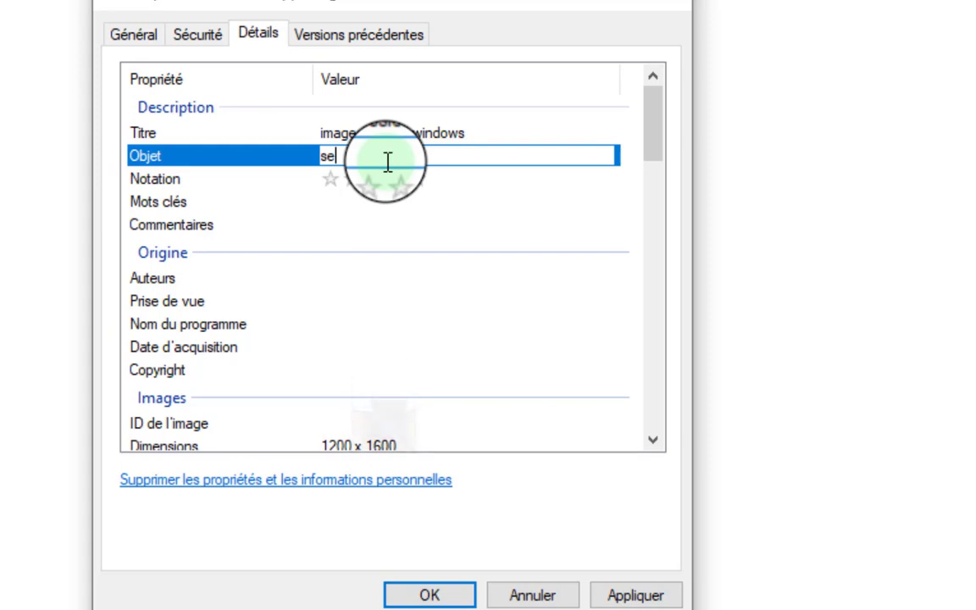
pyautogui.write('ssion')
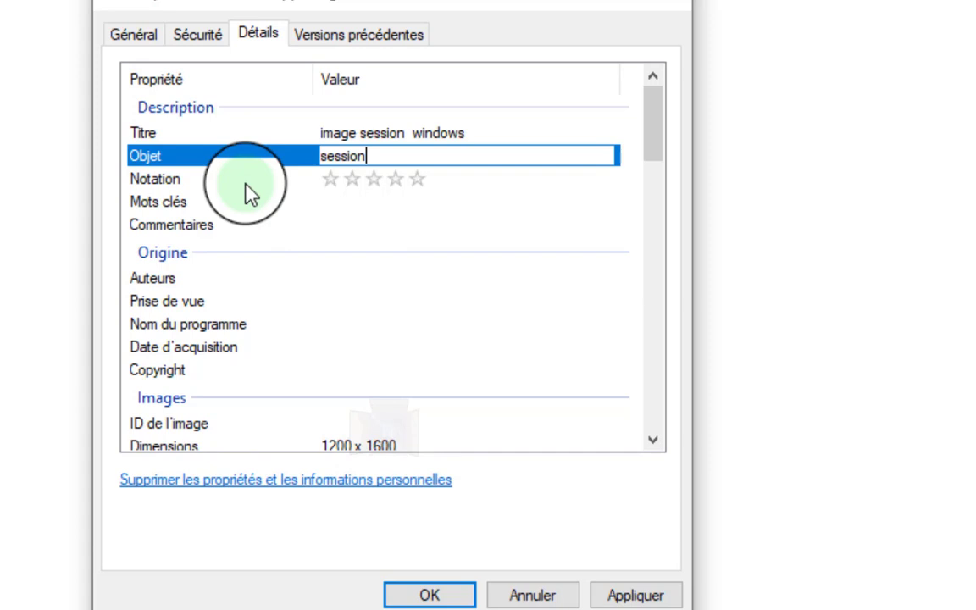
pyautogui.click(243, 181)
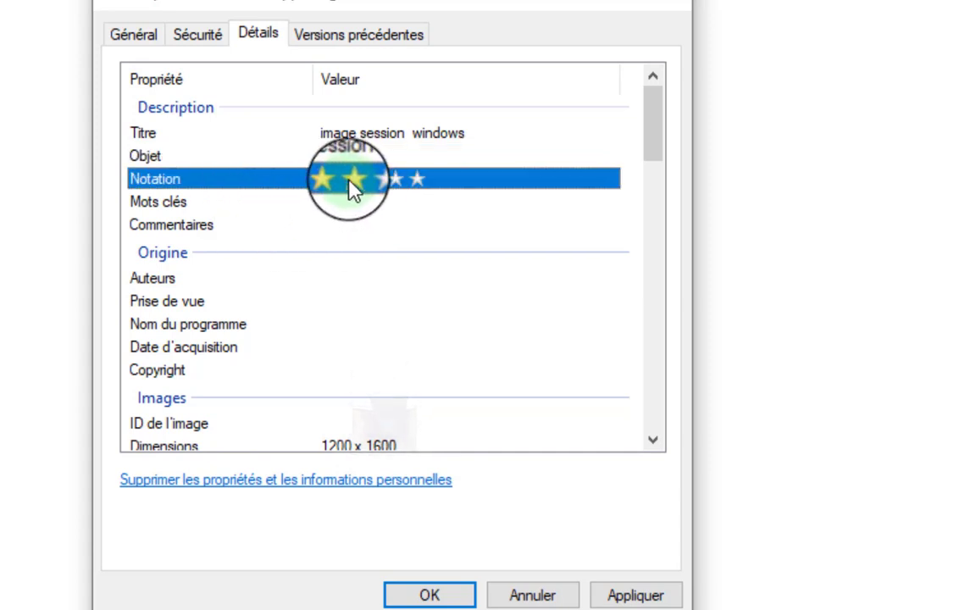
pyautogui.click(413, 179)
pyautogui.click(328, 202)
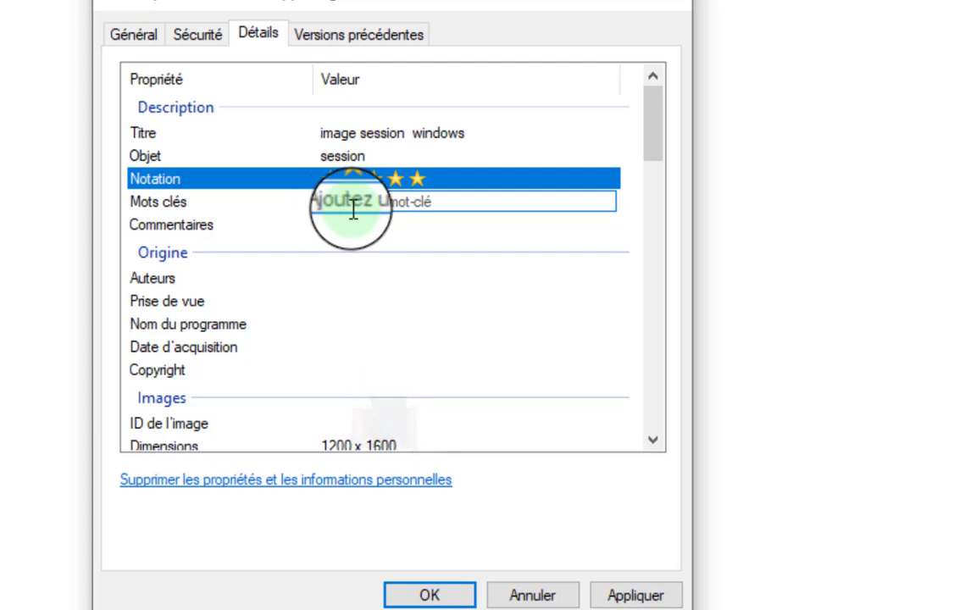
# Add 'windows' as the image's keyword.
pyautogui.write('win')
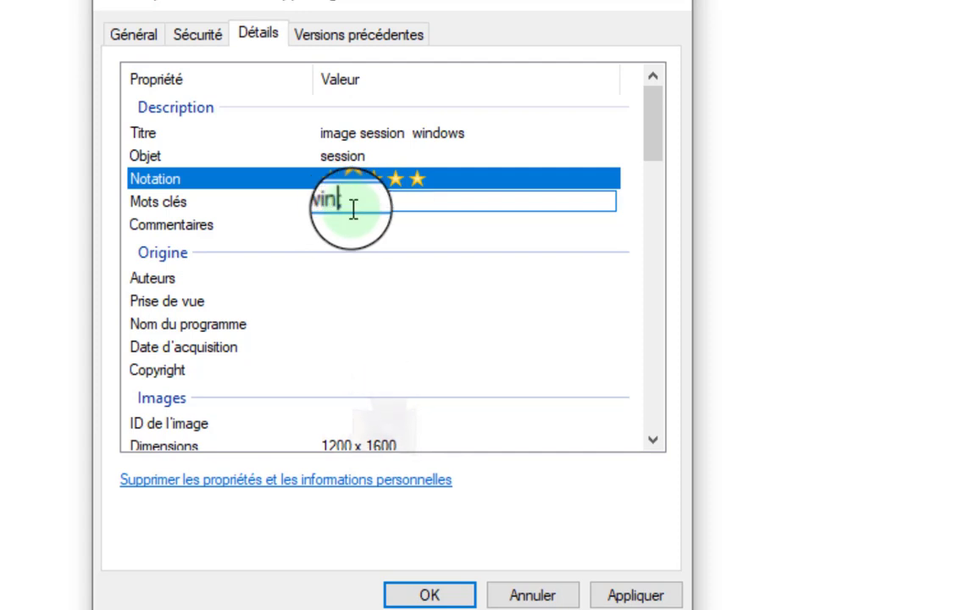
pyautogui.write('dows')
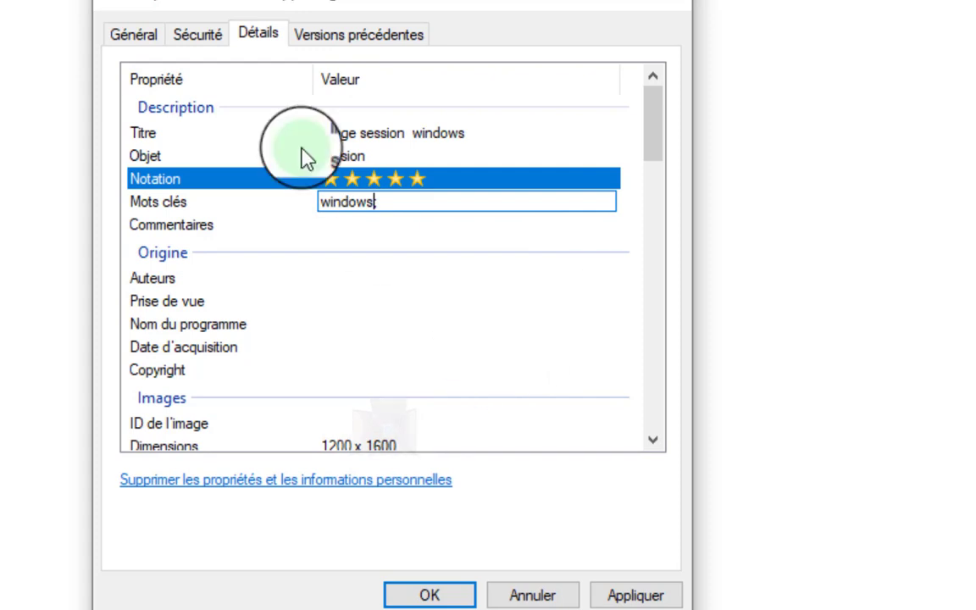
pyautogui.click(238, 231)
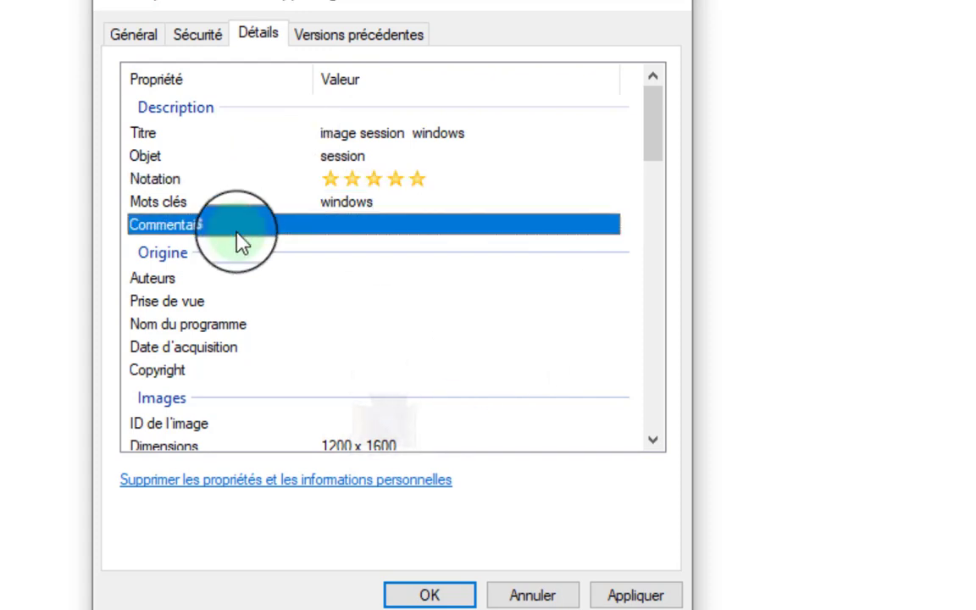
pyautogui.click(309, 227)
pyautogui.click(382, 155)
pyautogui.press('Tab')
# Click through the Details rows to get the empty Comments field into edit mode.
pyautogui.click(359, 156)
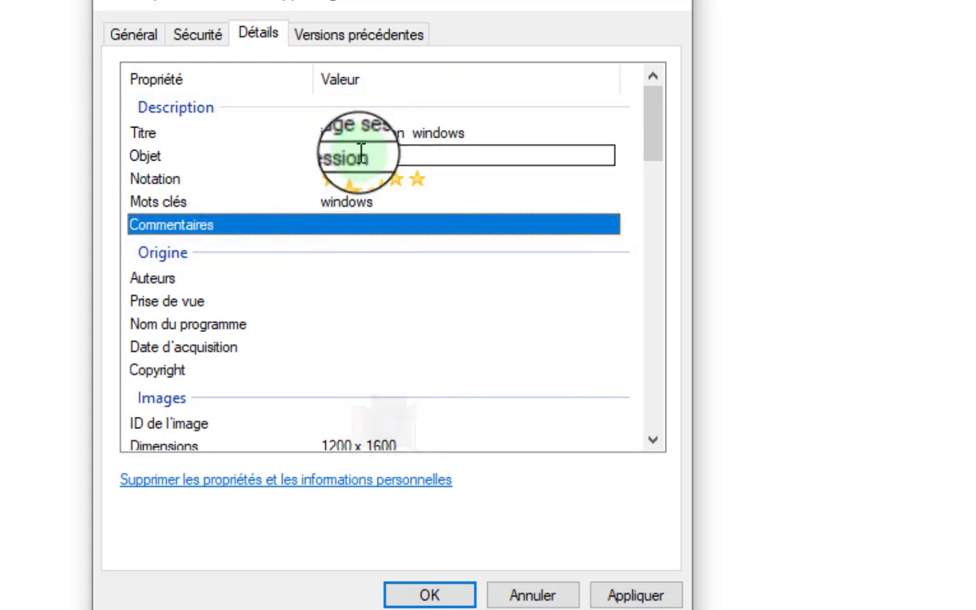
pyautogui.click(302, 109)
pyautogui.click(344, 161)
pyautogui.click(348, 203)
pyautogui.click(350, 216)
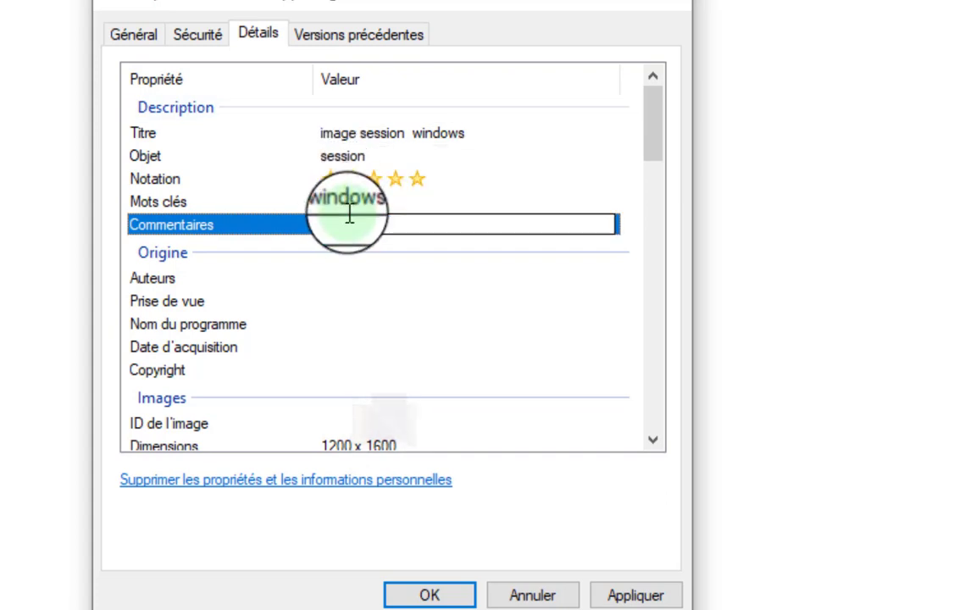
pyautogui.click(348, 178)
pyautogui.click(361, 222)
pyautogui.click(348, 160)
pyautogui.click(359, 178)
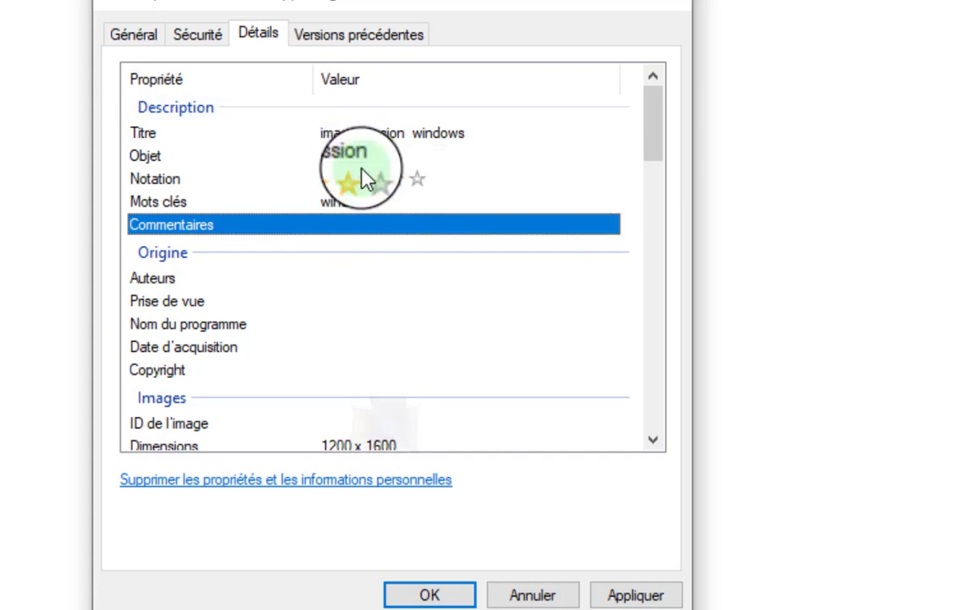
pyautogui.click(371, 200)
pyautogui.click(405, 223)
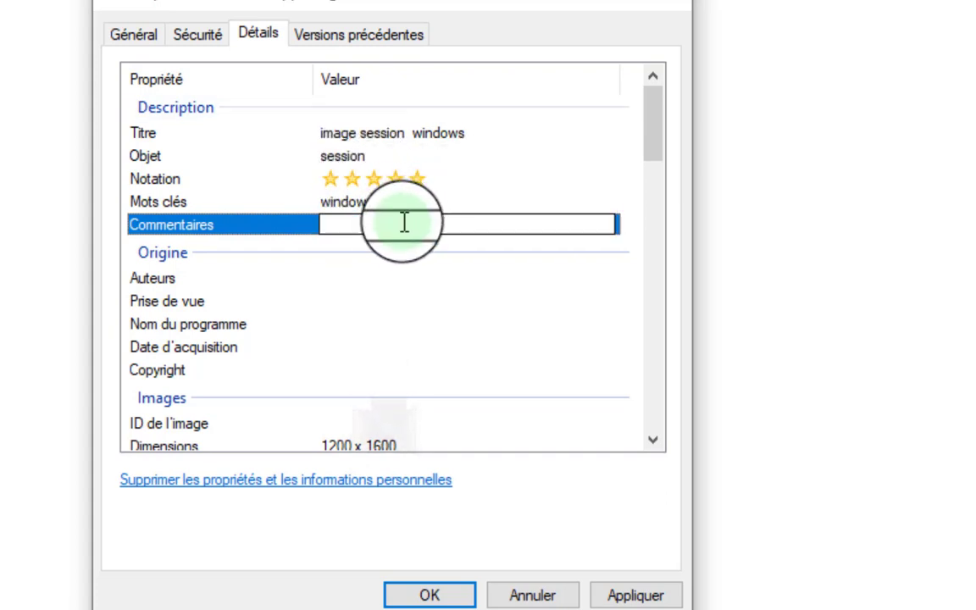
# Enter the Comments note 'cette image à été prise' followed by the photographer's name.
pyautogui.click(394, 235)
pyautogui.click(388, 231)
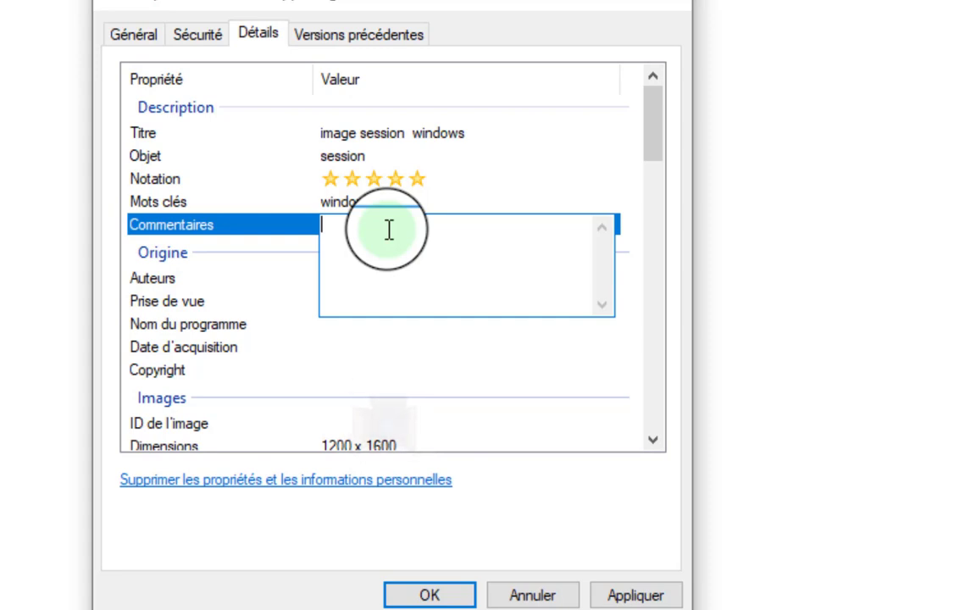
pyautogui.write('cett')
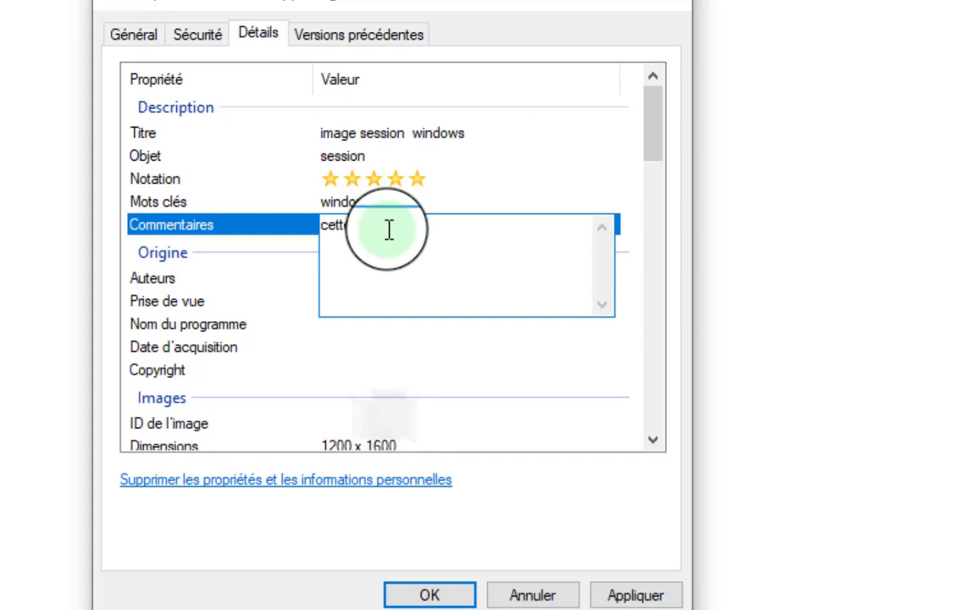
pyautogui.write('e ima')
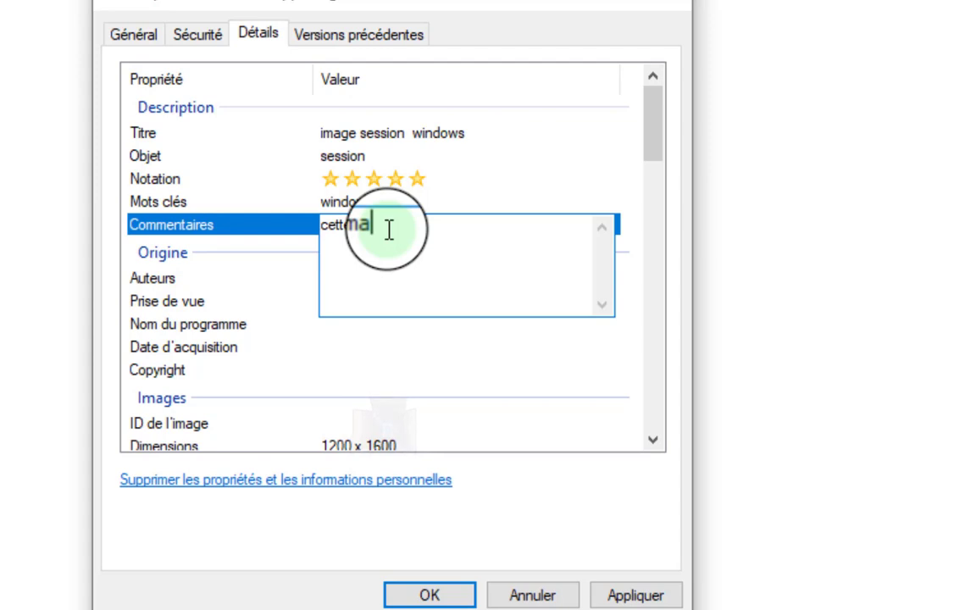
pyautogui.write('ge à é')
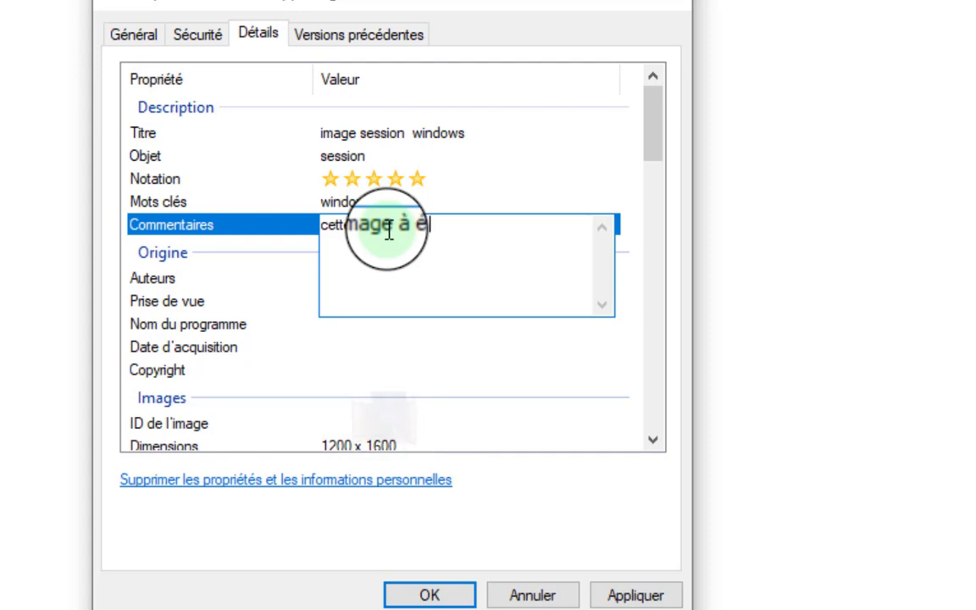
pyautogui.write('té prise')
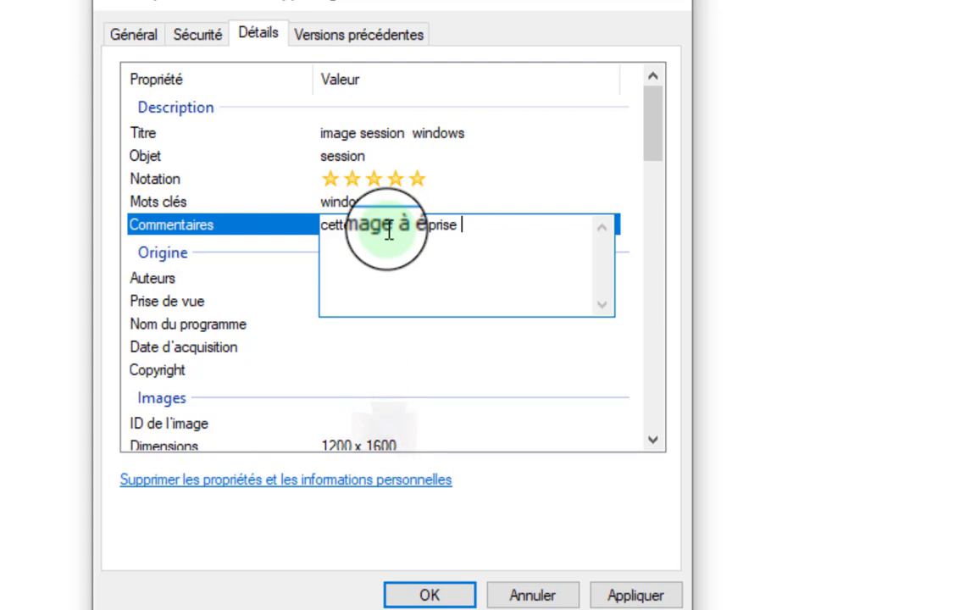
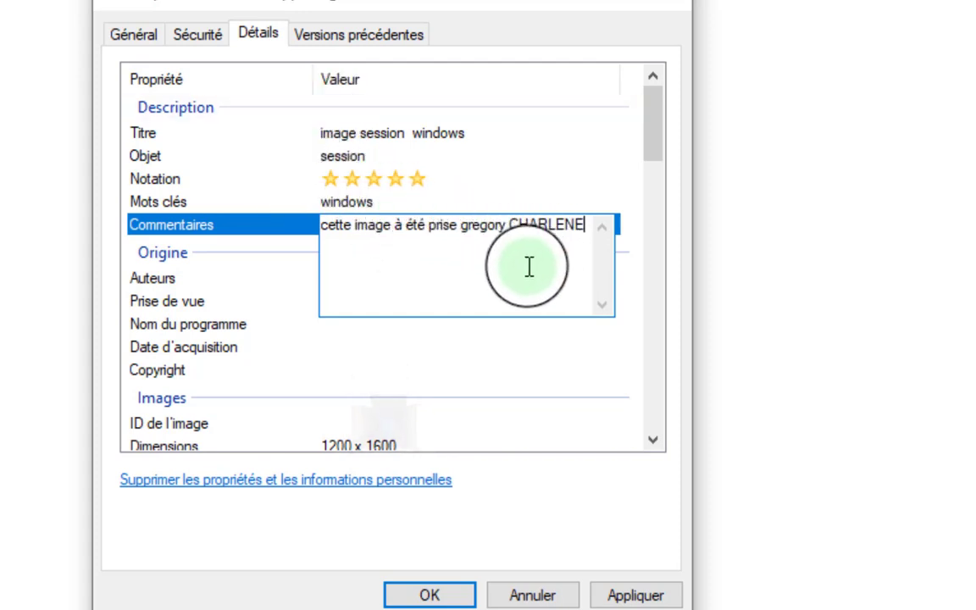
pyautogui.press('Return')
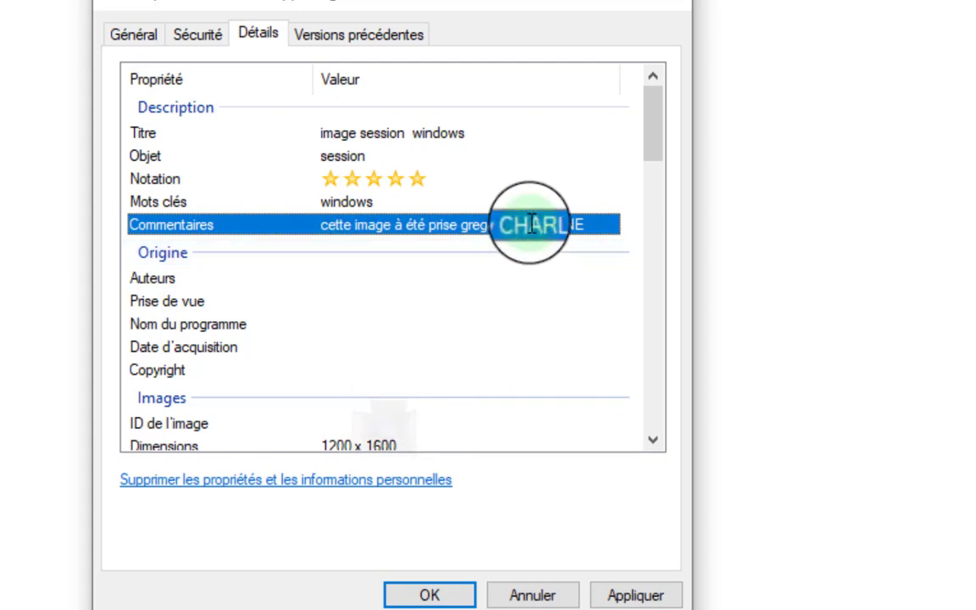
pyautogui.click(532, 225)
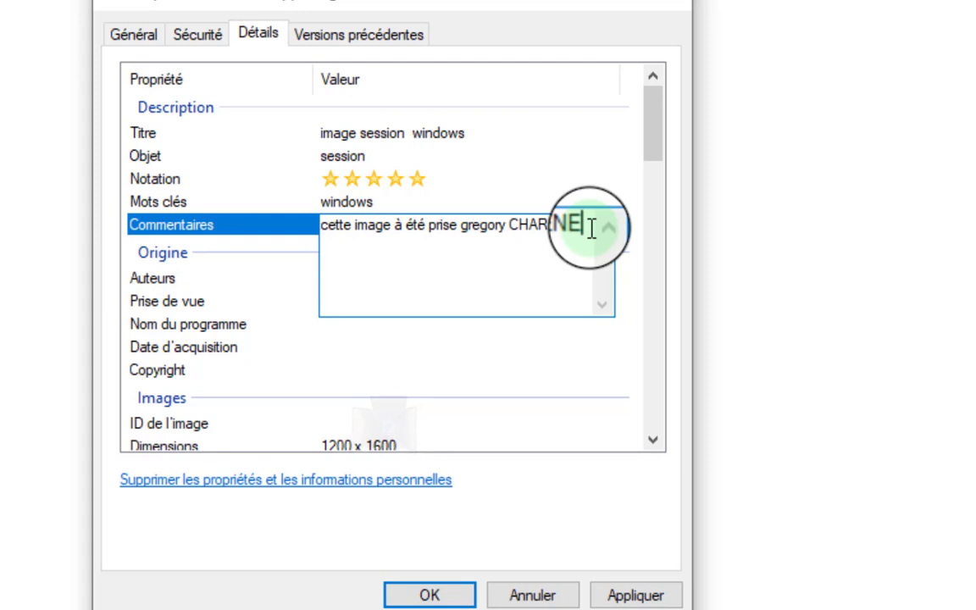
pyautogui.press('Return')
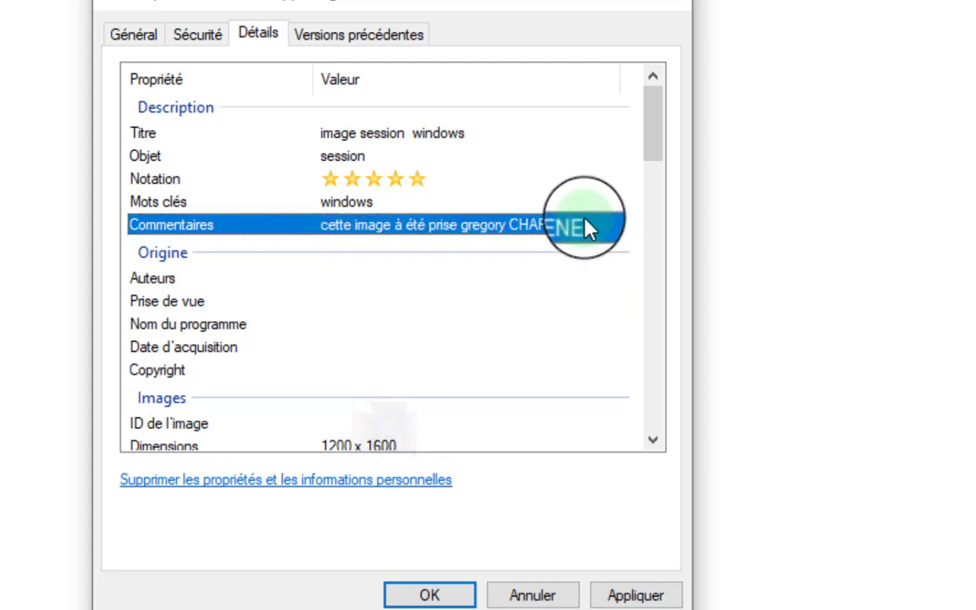
pyautogui.click(588, 225)
pyautogui.click(549, 282)
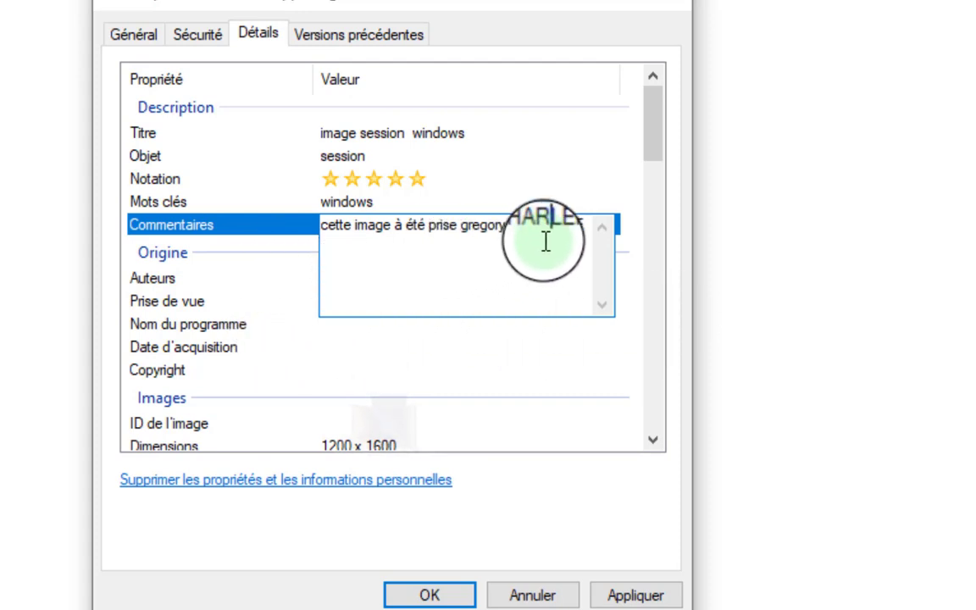
# Enter the photographer's name as the photo's Auteurs (Authors) property.
pyautogui.click(298, 278)
pyautogui.click(340, 283)
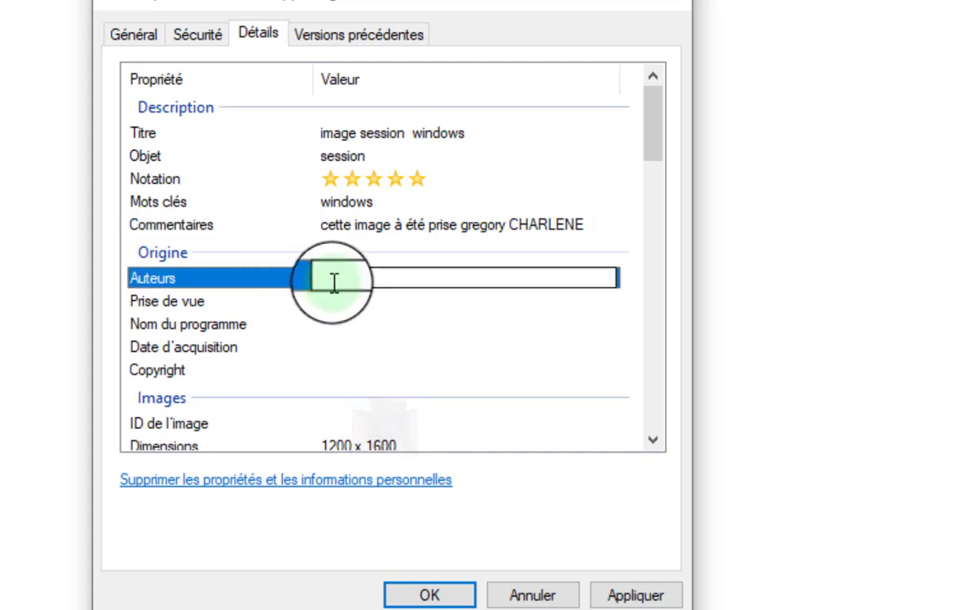
pyautogui.click(275, 280)
pyautogui.click(388, 271)
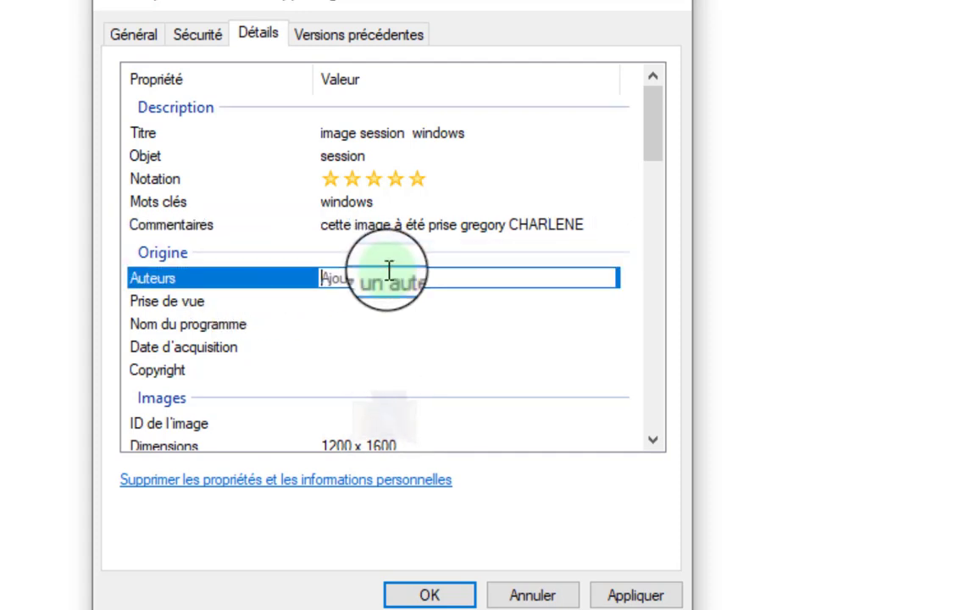
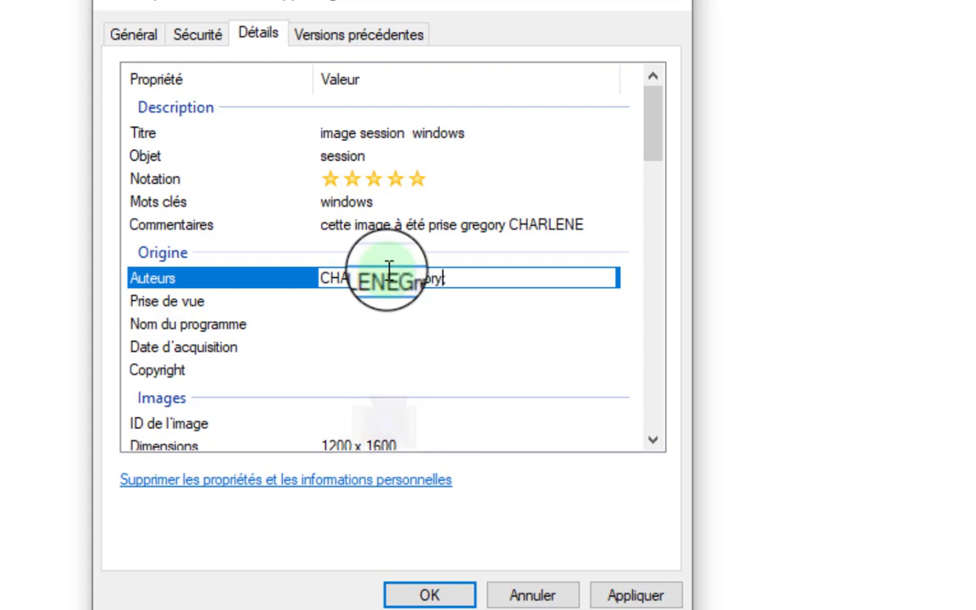
pyautogui.click(353, 304)
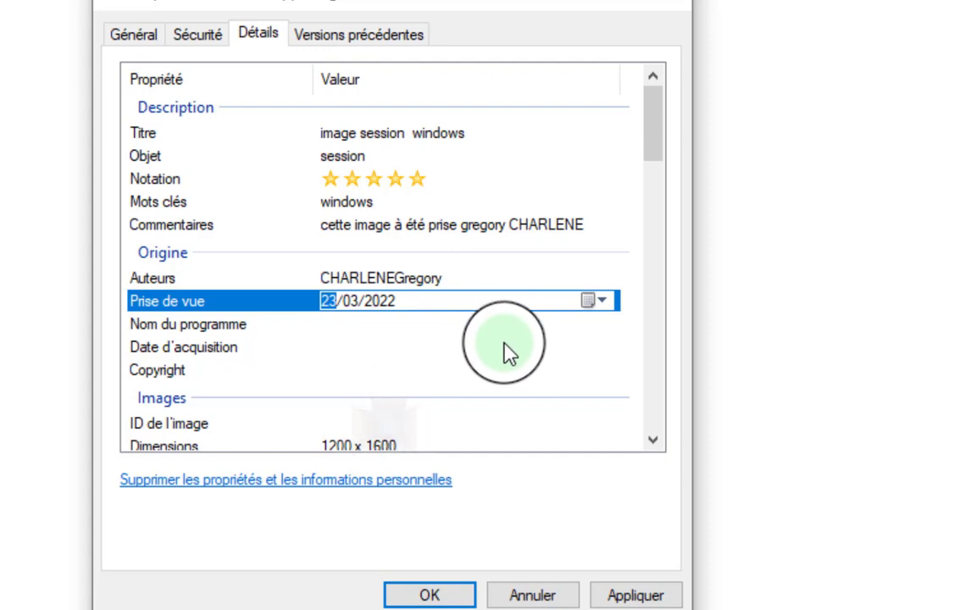
# Pick 21 March 2022 in the Prise de vue calendar, giving 21/03/2022 13:15.
pyautogui.click(600, 301)
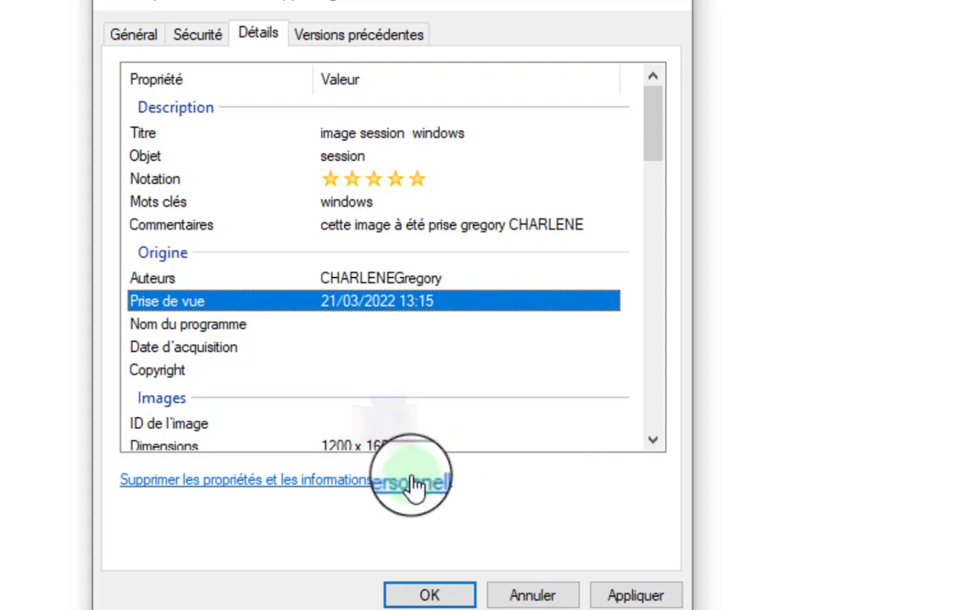
pyautogui.click(373, 347)
pyautogui.click(402, 438)
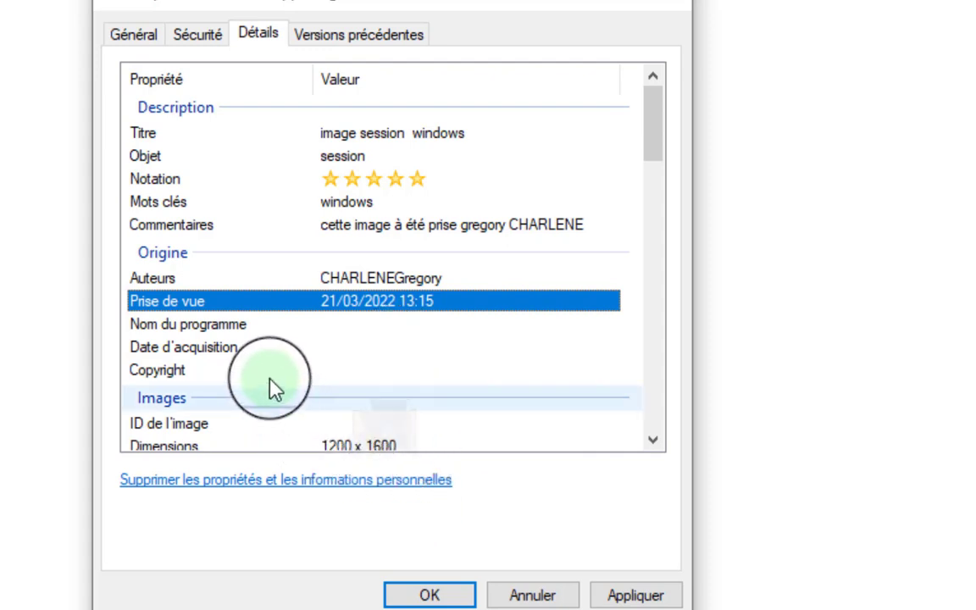
pyautogui.click(236, 339)
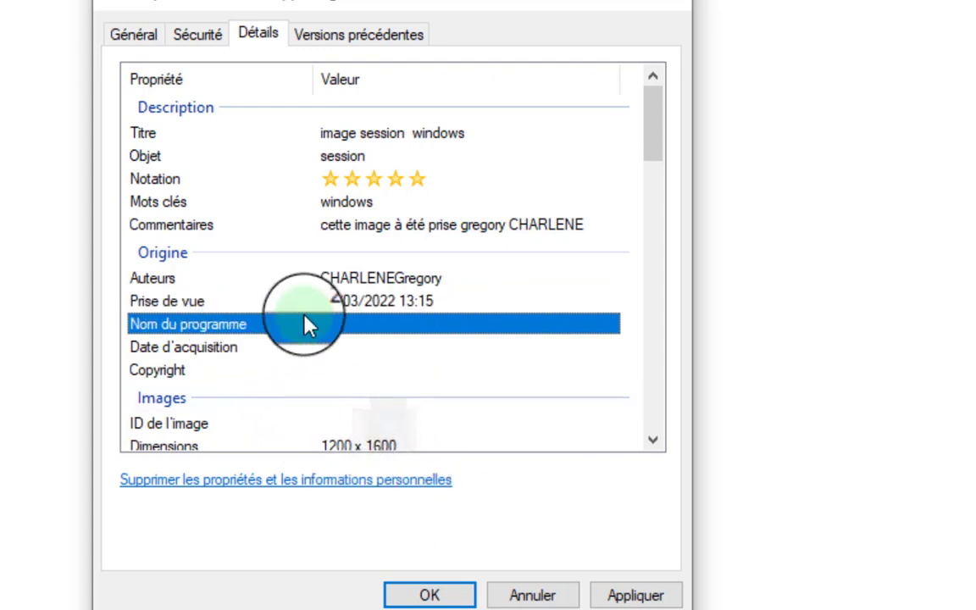
pyautogui.click(293, 348)
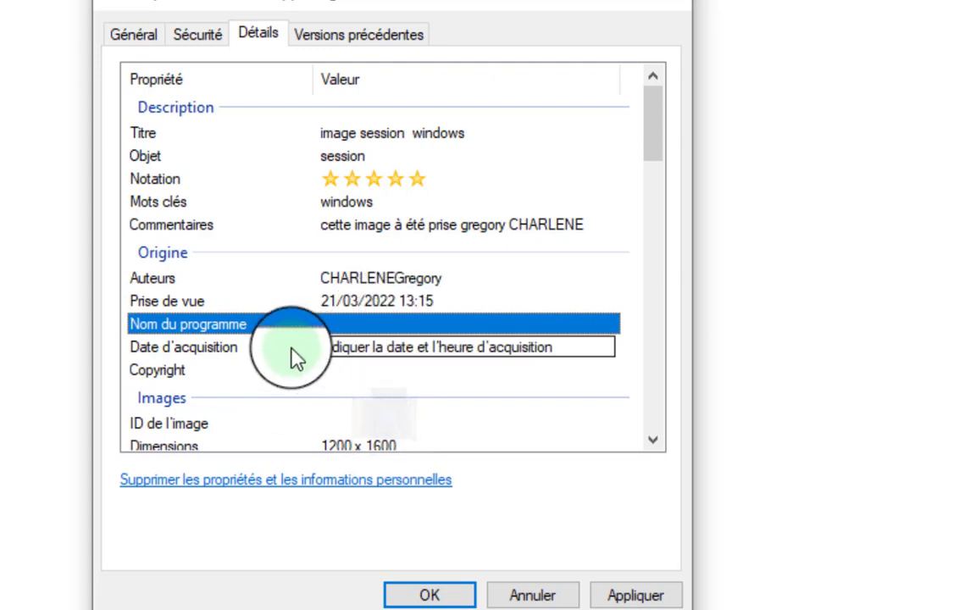
pyautogui.press('Escape')
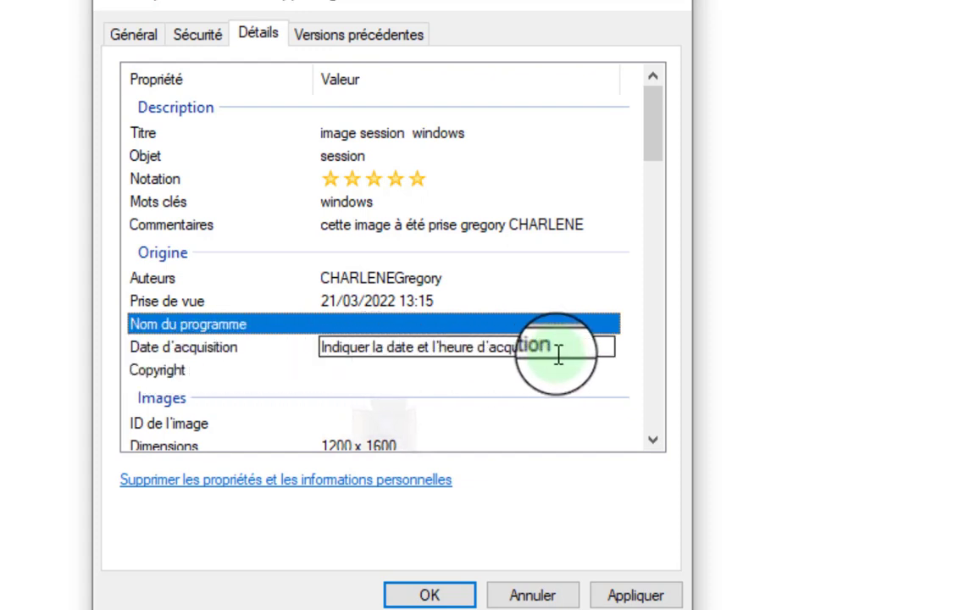
pyautogui.click(558, 354)
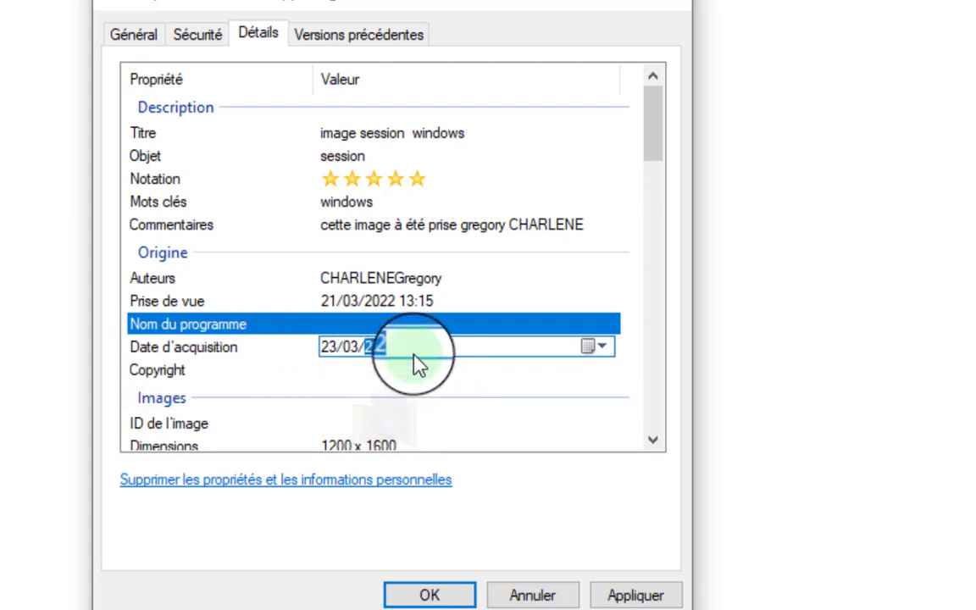
pyautogui.click(423, 394)
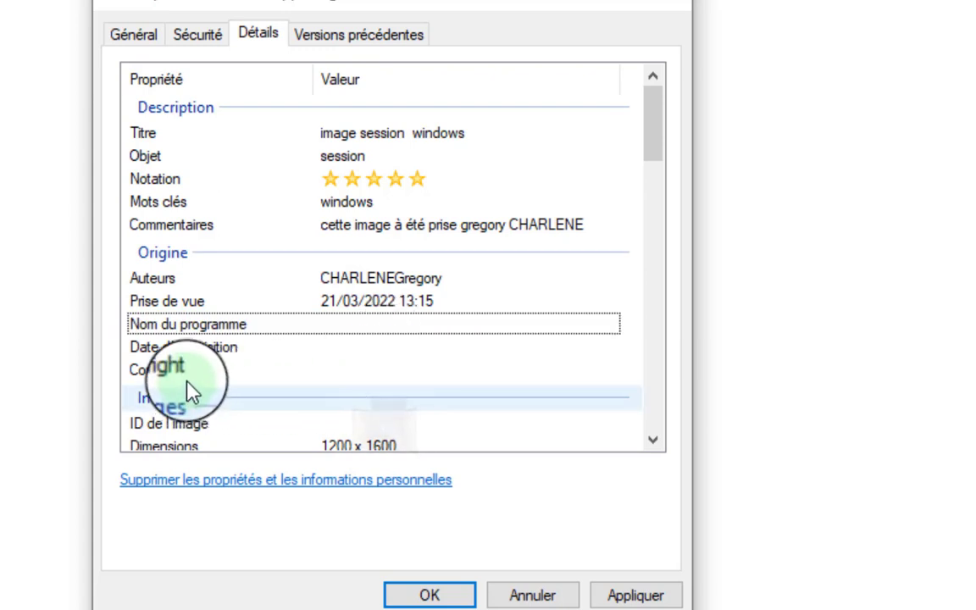
pyautogui.click(403, 369)
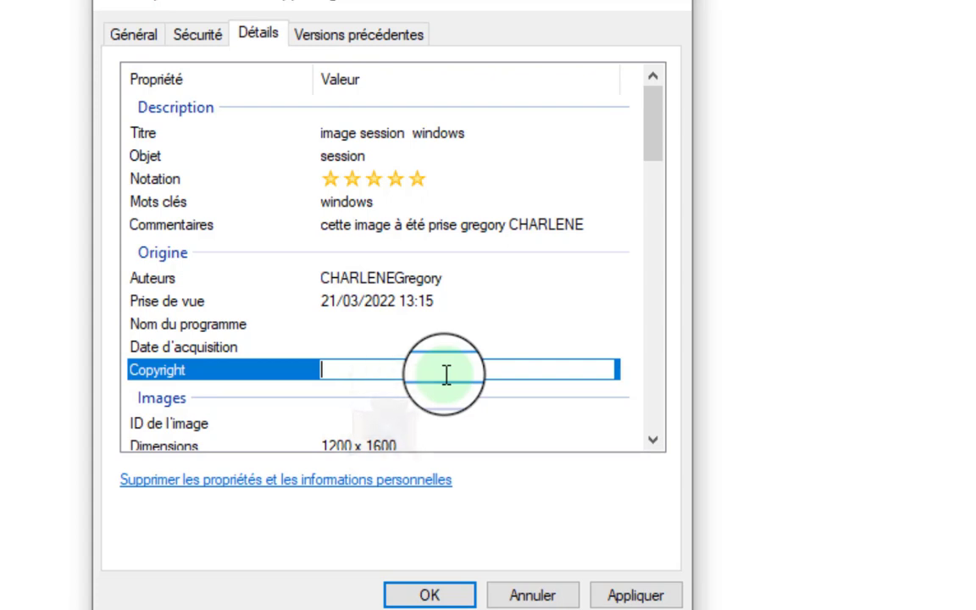
# Type the photographer's name into the Copyright field, fix the typo, and commit it.
pyautogui.write('g')
pyautogui.write('cha')
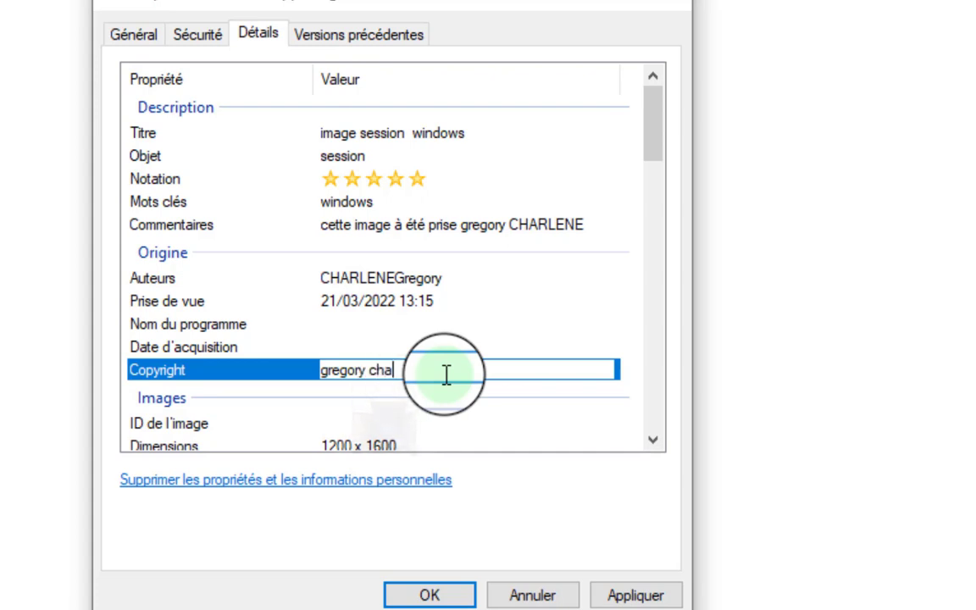
pyautogui.write('rle')
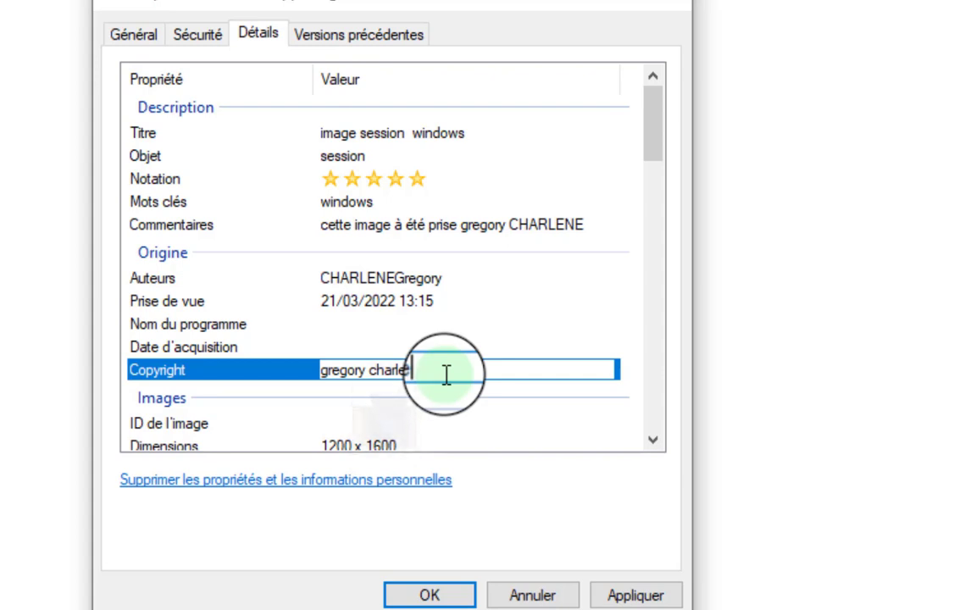
pyautogui.write('n')
pyautogui.press('BackSpace')
pyautogui.press('BackSpace')
pyautogui.press('BackSpace')
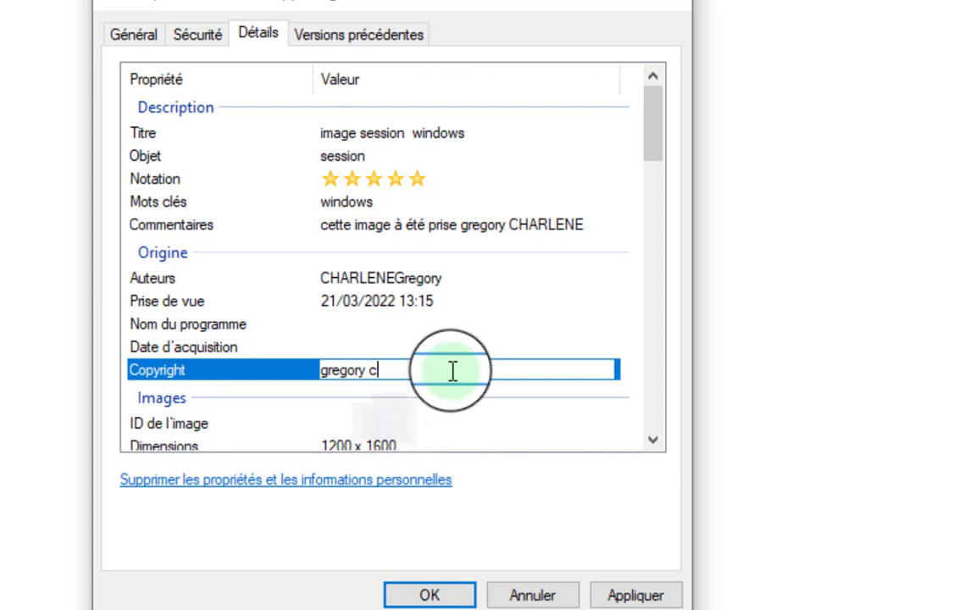
pyautogui.write('CHAR')
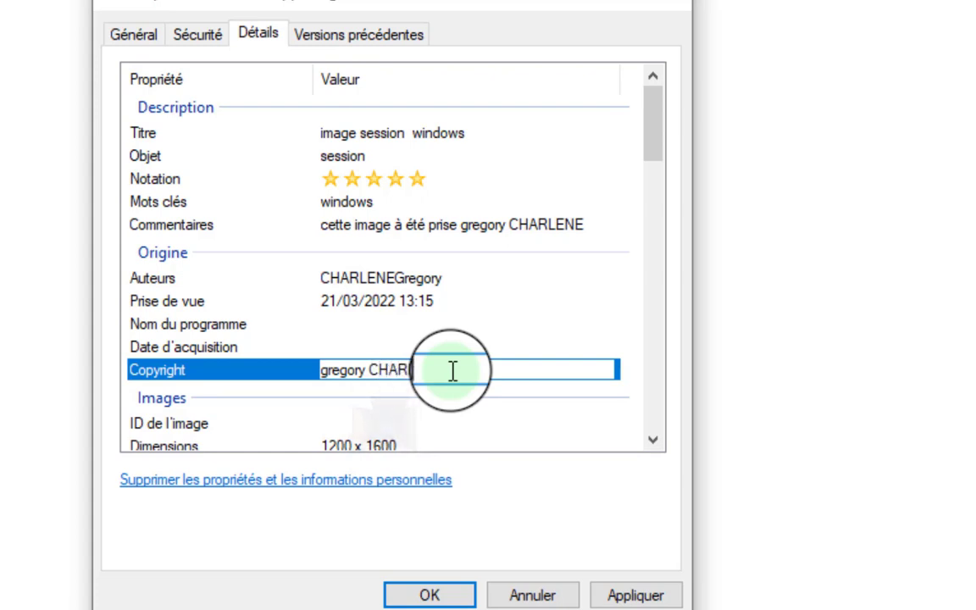
pyautogui.write('LENE')
pyautogui.click(340, 423)
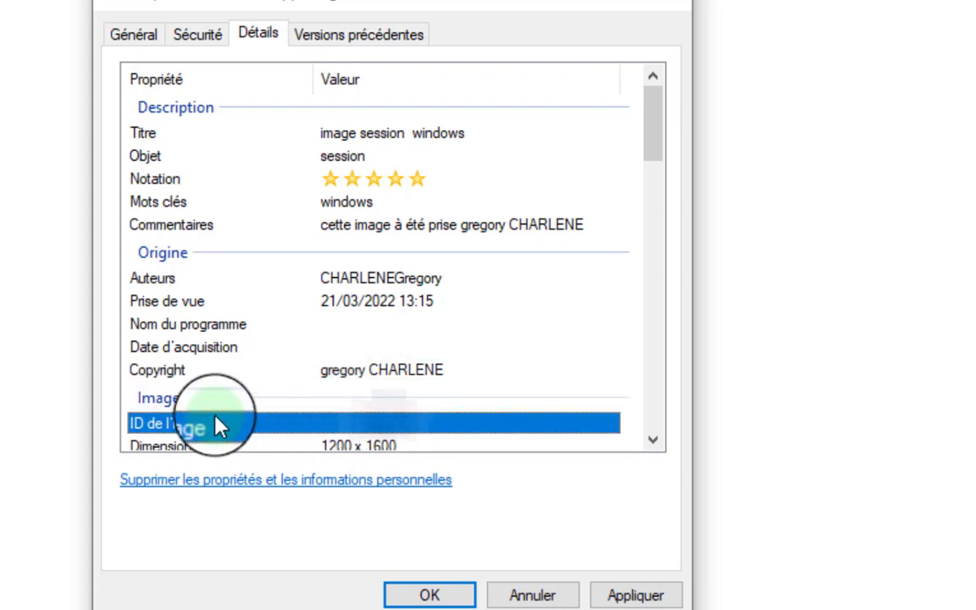
pyautogui.scroll(-1, 316, 392)
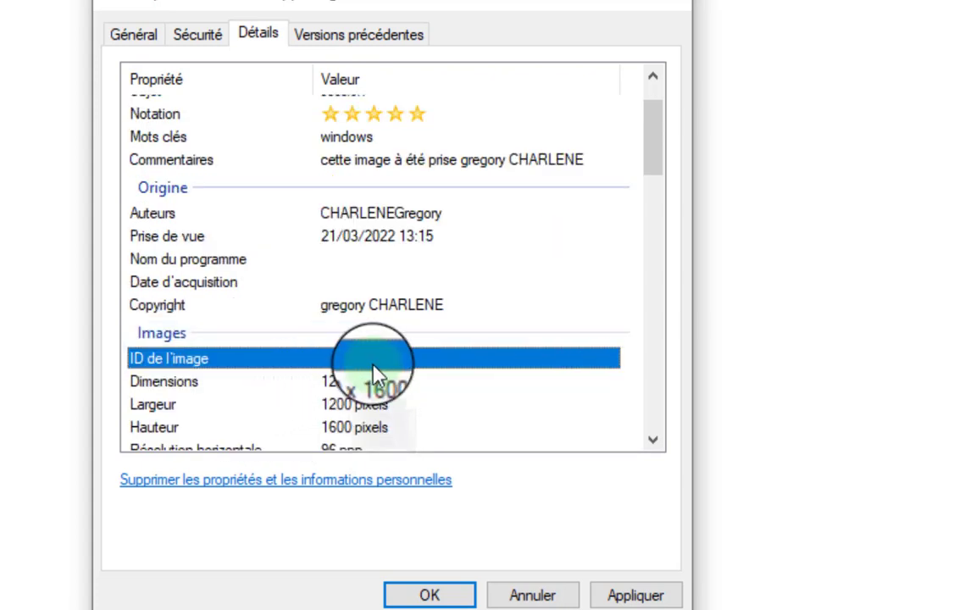
pyautogui.click(498, 311)
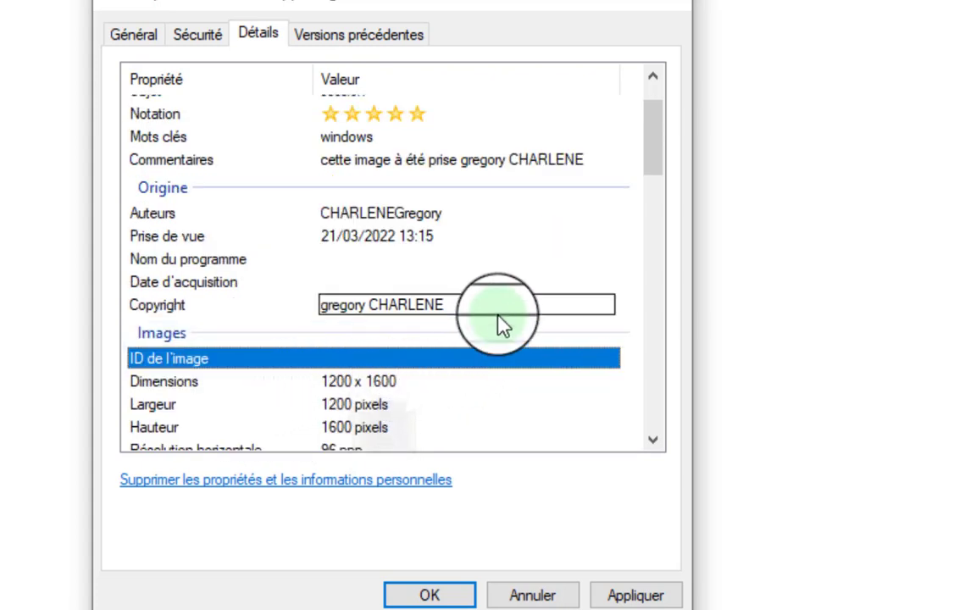
pyautogui.scroll(1, 499, 316)
pyautogui.click(499, 344)
pyautogui.scroll(-2, 516, 355)
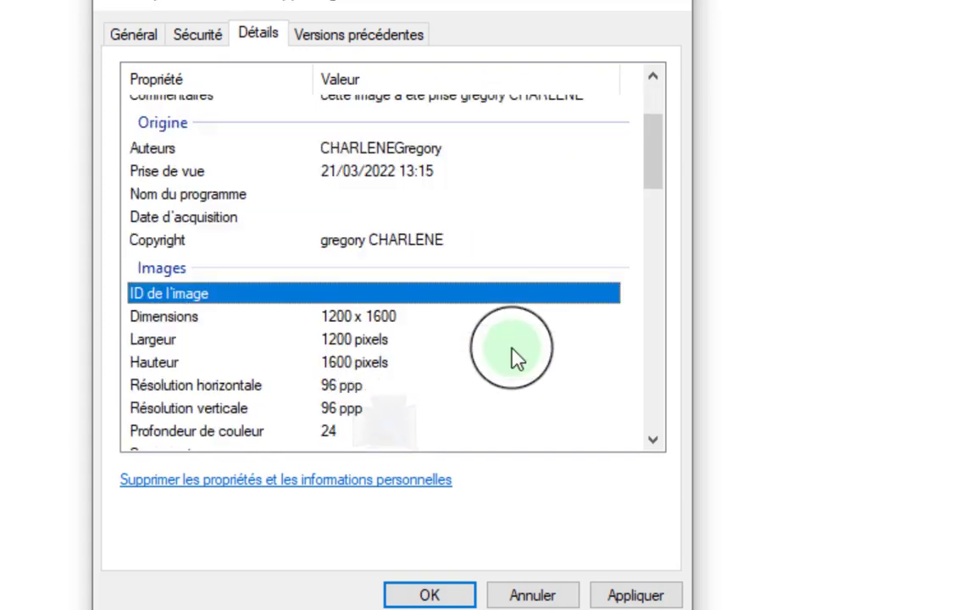
pyautogui.scroll(-1, 513, 354)
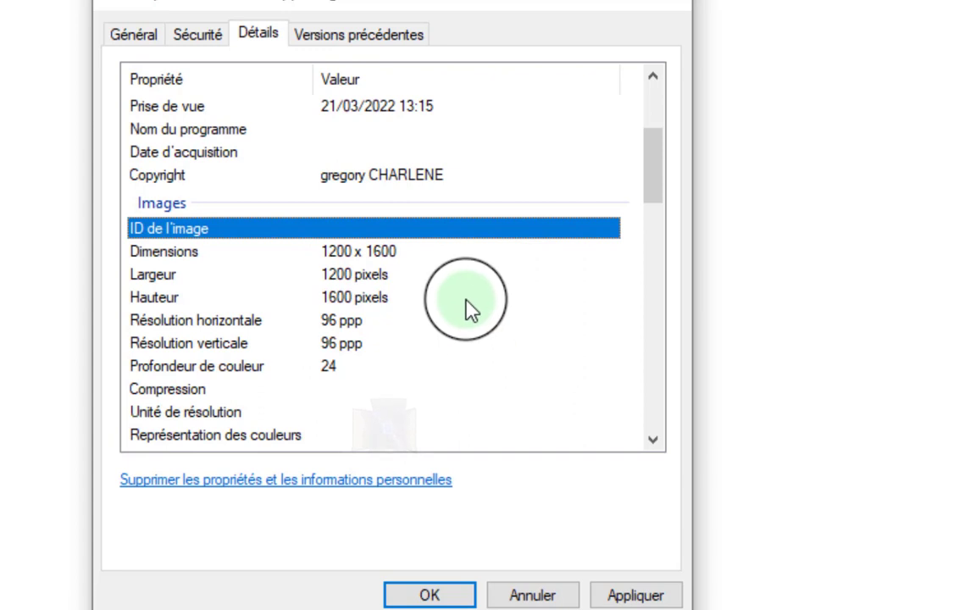
pyautogui.click(509, 152)
pyautogui.scroll(1, 474, 165)
pyautogui.click(430, 171)
pyautogui.click(462, 250)
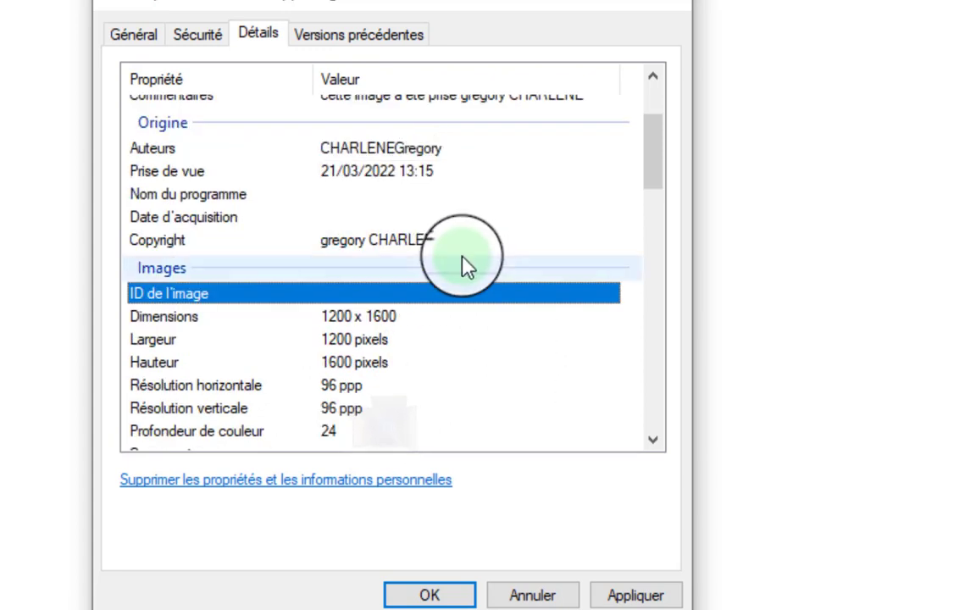
pyautogui.scroll(-1, 449, 305)
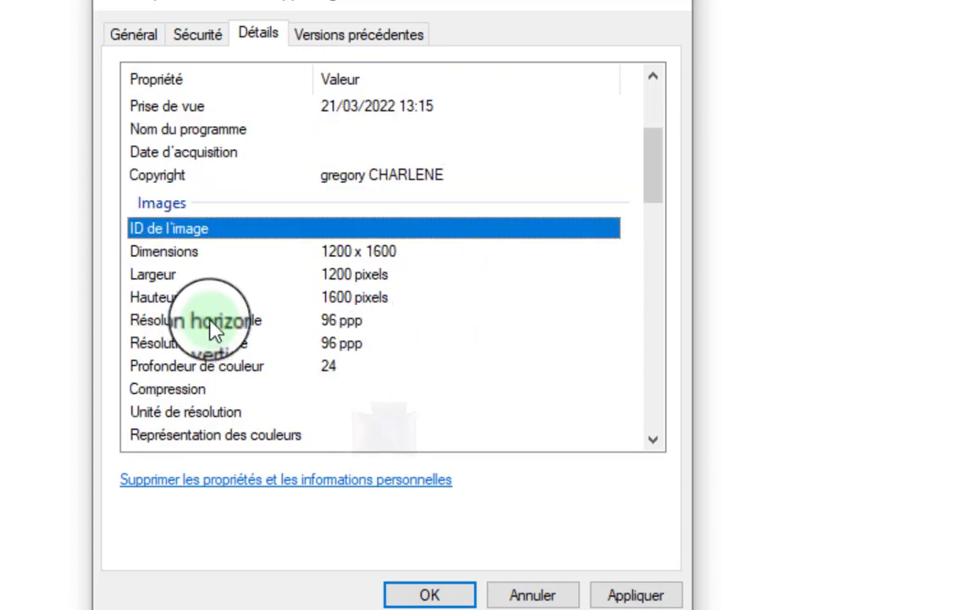
pyautogui.click(354, 256)
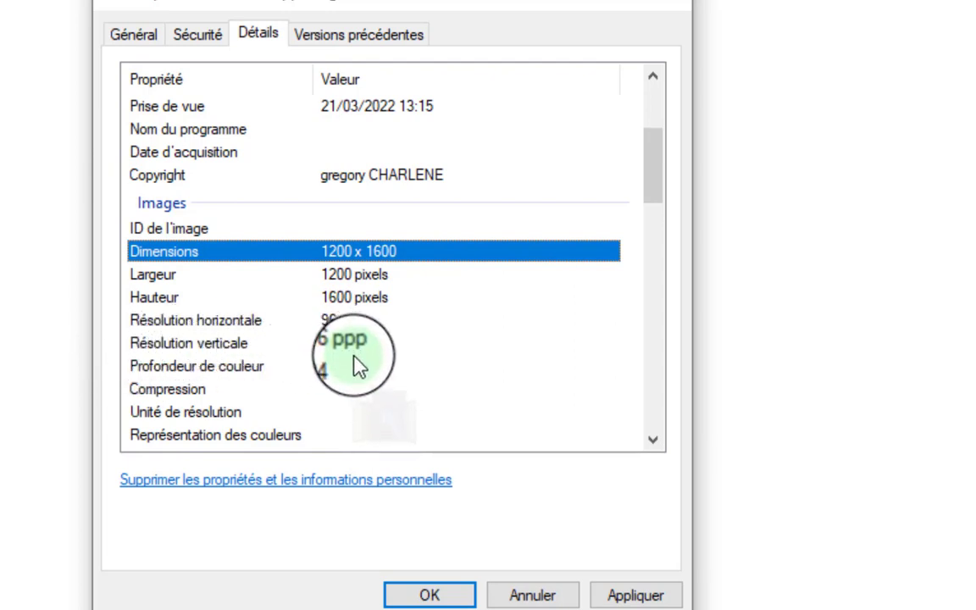
pyautogui.click(174, 365)
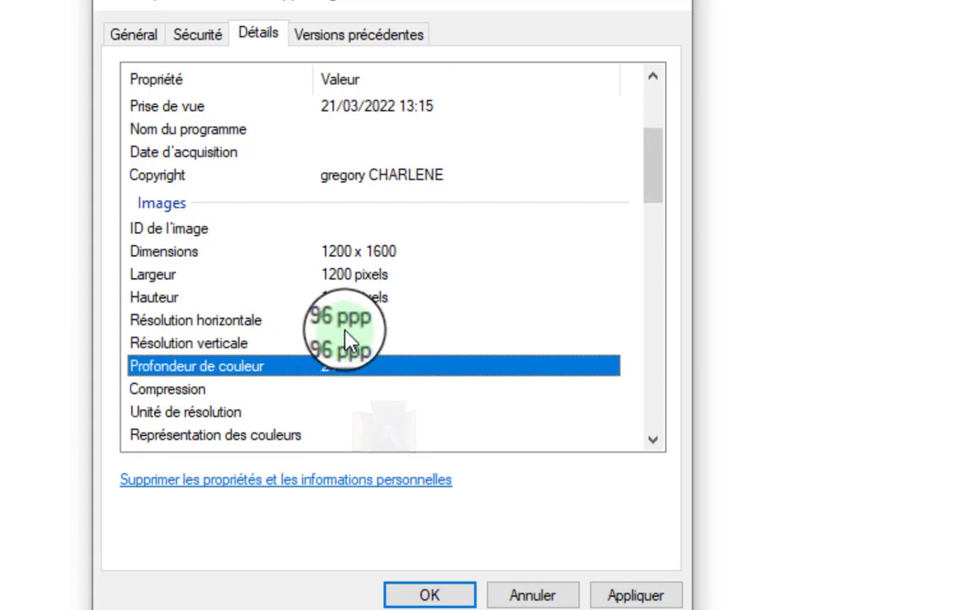
pyautogui.click(368, 325)
pyautogui.click(363, 344)
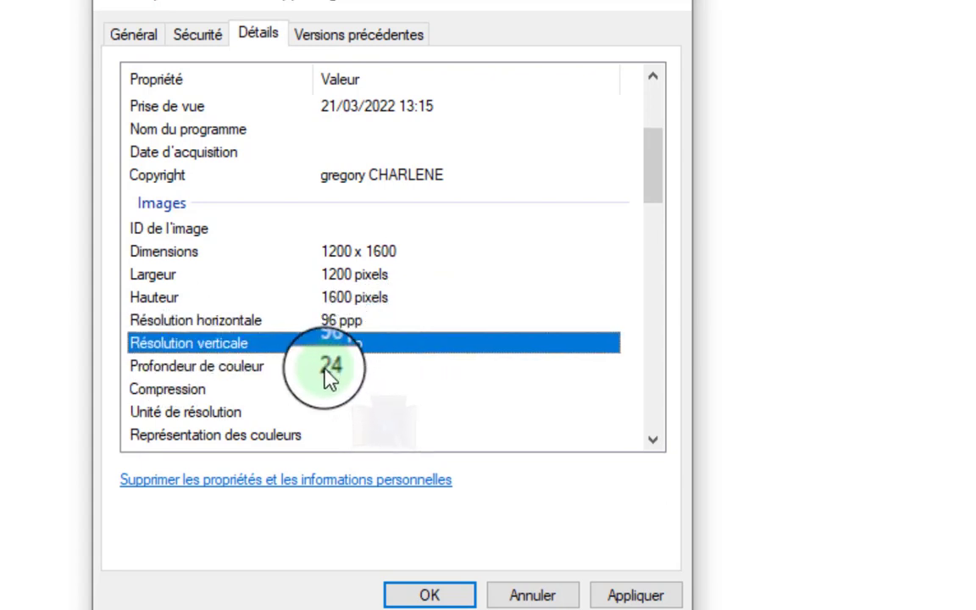
pyautogui.click(398, 367)
pyautogui.click(379, 389)
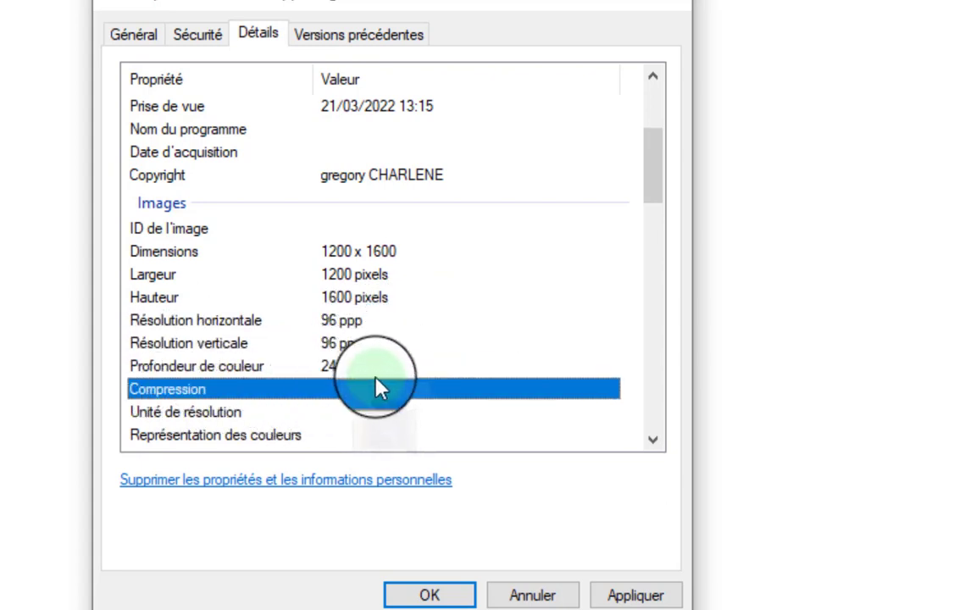
pyautogui.click(328, 415)
pyautogui.click(284, 414)
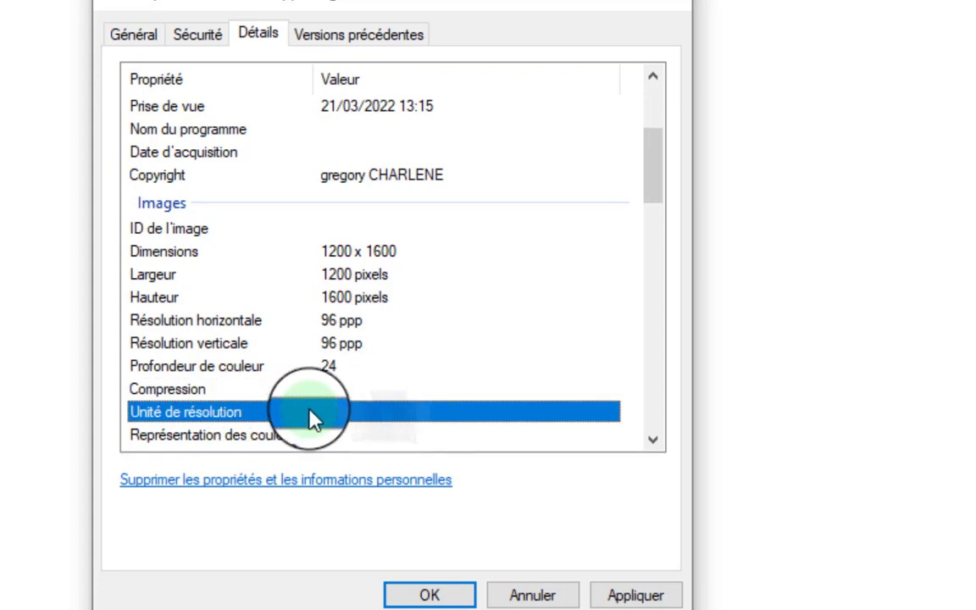
pyautogui.scroll(-1, 348, 414)
pyautogui.click(278, 371)
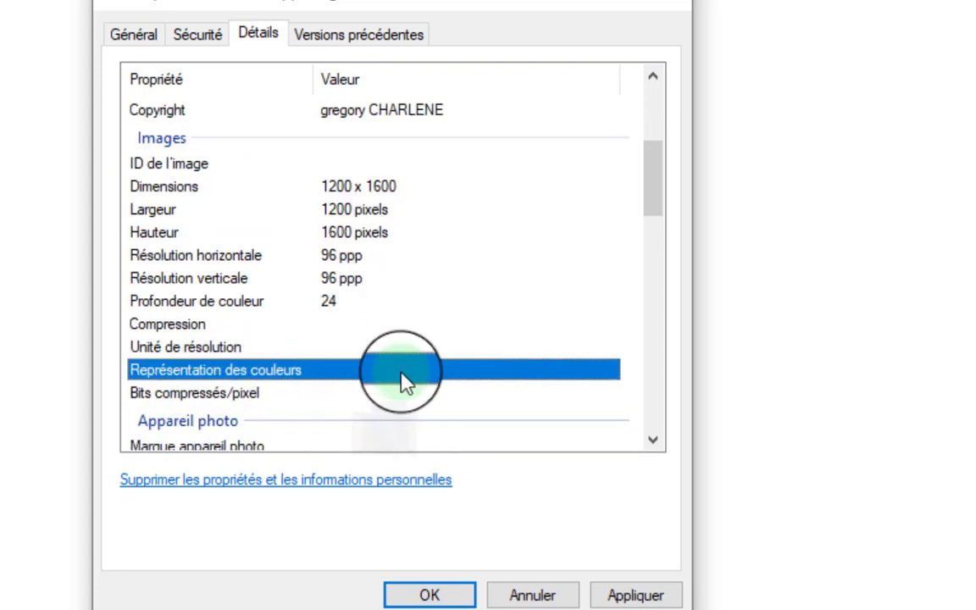
pyautogui.click(241, 394)
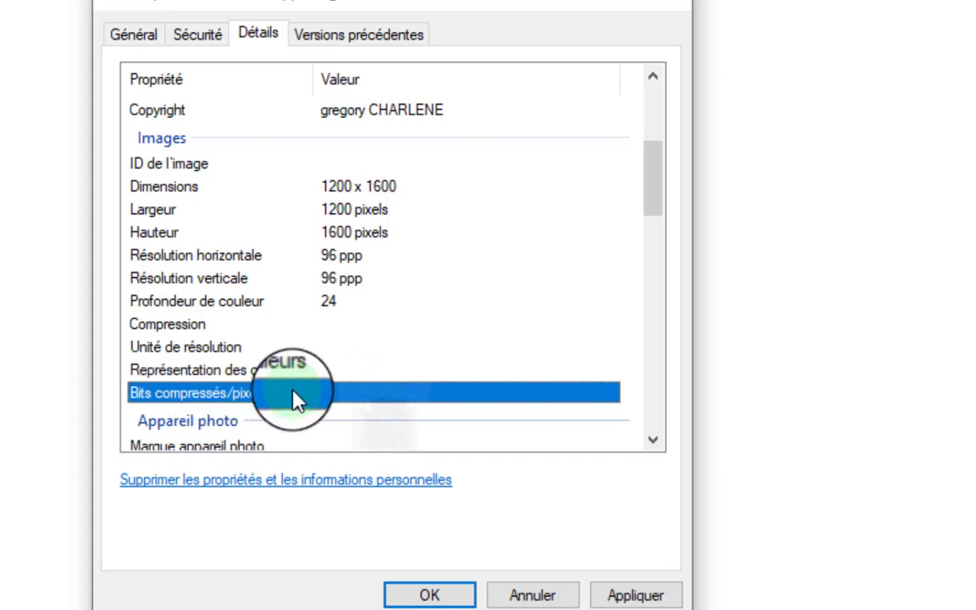
pyautogui.scroll(-1, 394, 377)
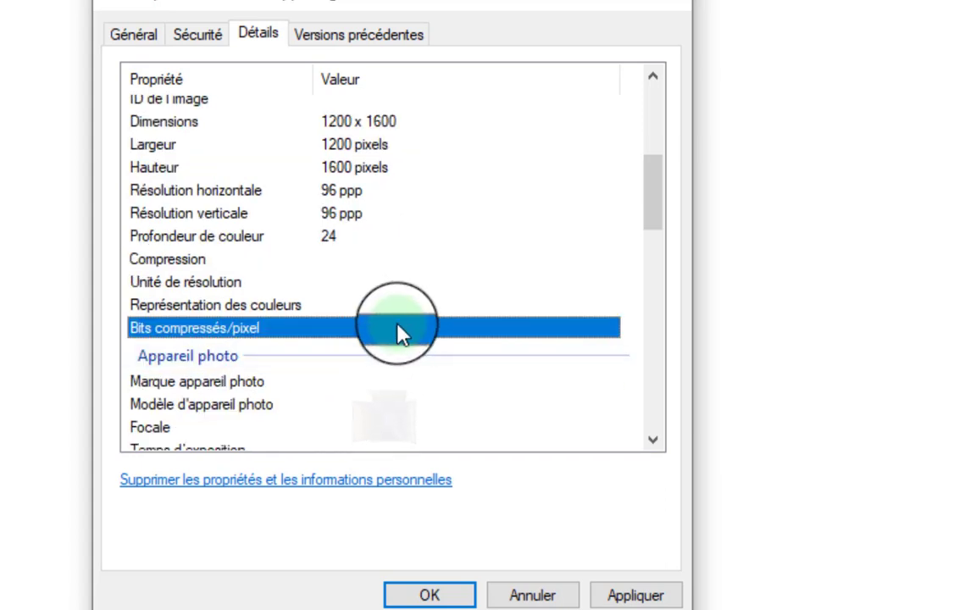
pyautogui.scroll(1, 331, 182)
pyautogui.click(376, 109)
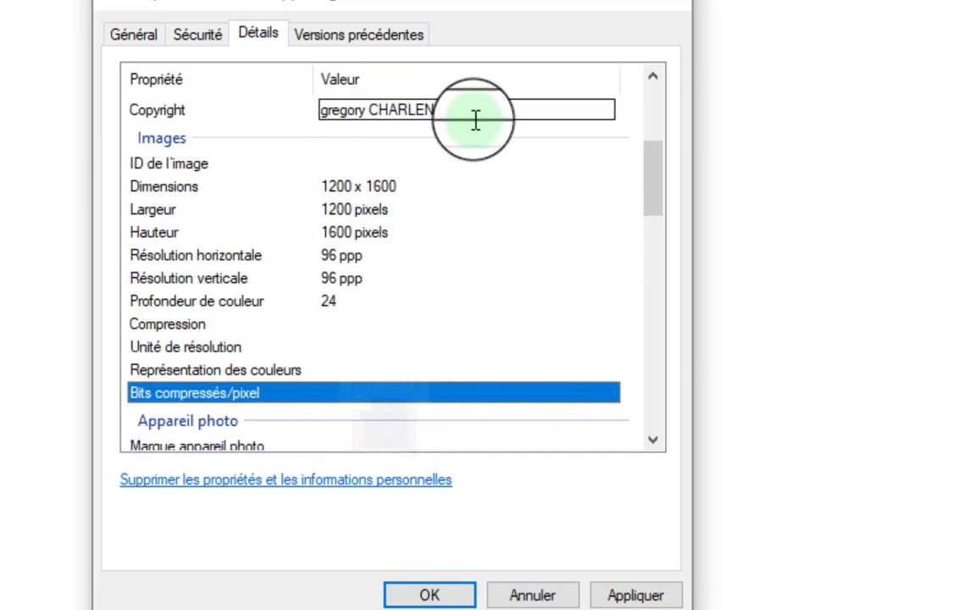
pyautogui.scroll(-2, 442, 249)
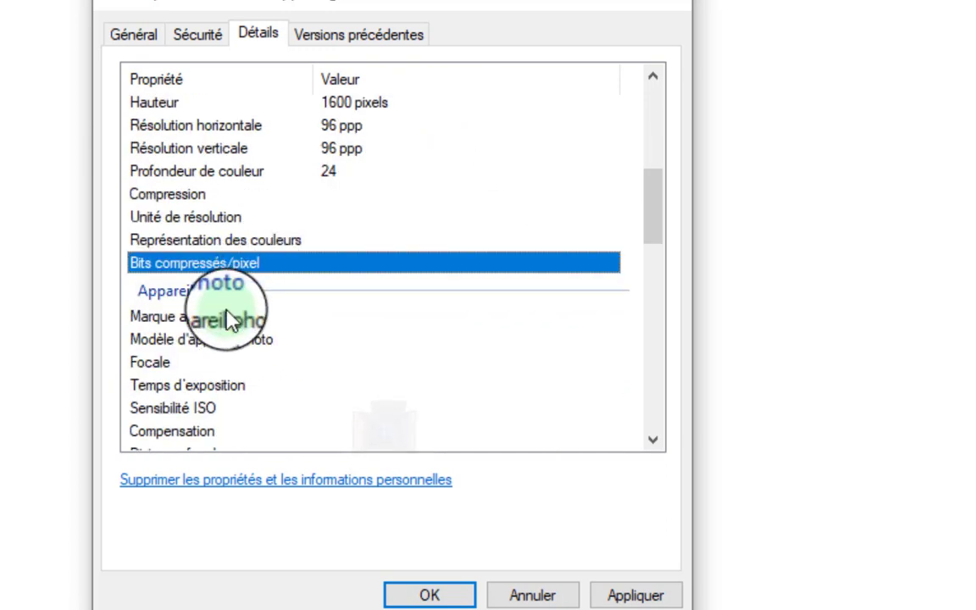
# Set the camera maker (Marque appareil photo) to XIAOMI.
pyautogui.click(226, 322)
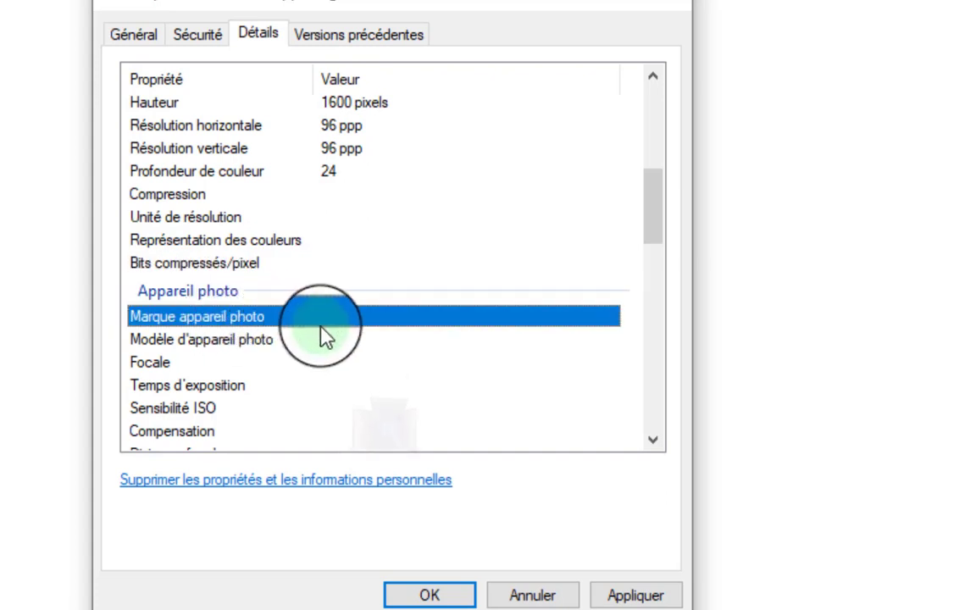
pyautogui.click(356, 315)
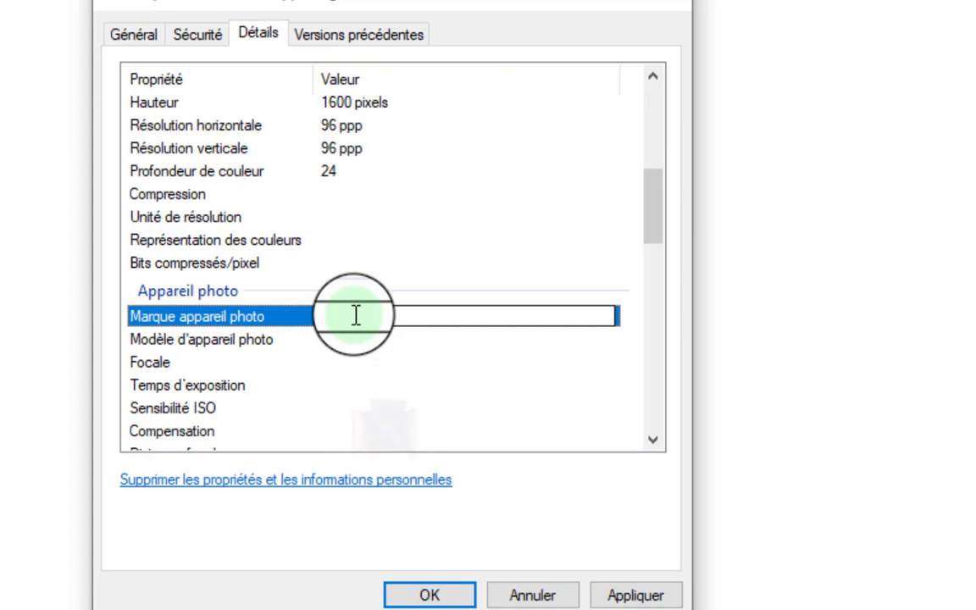
pyautogui.click(356, 315)
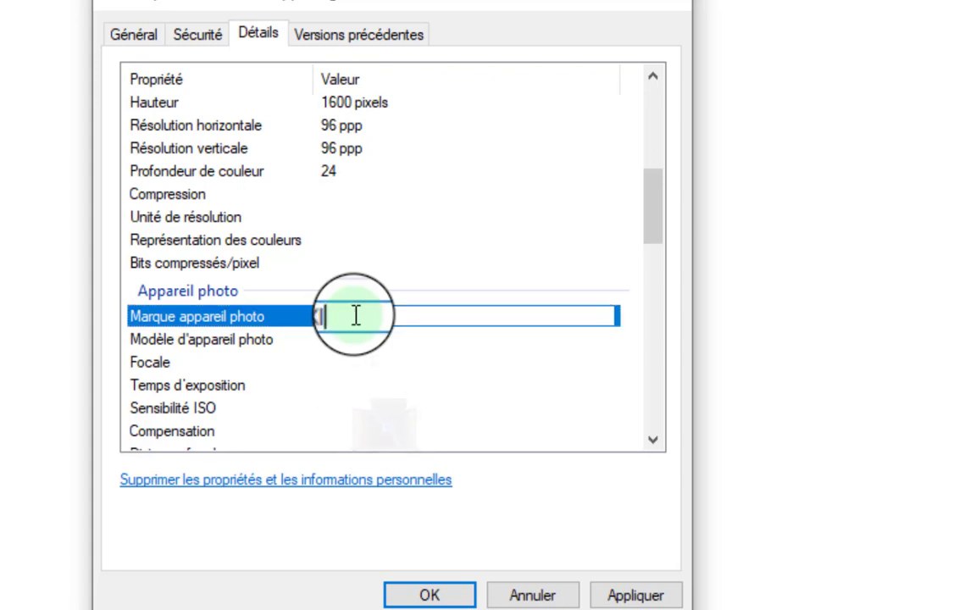
pyautogui.write('XIAOMI')
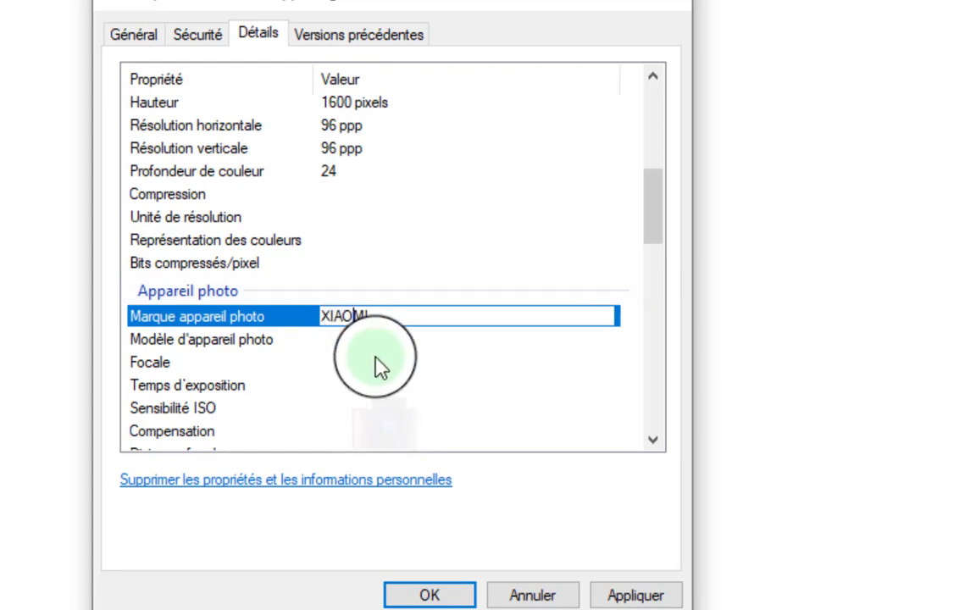
pyautogui.click(378, 365)
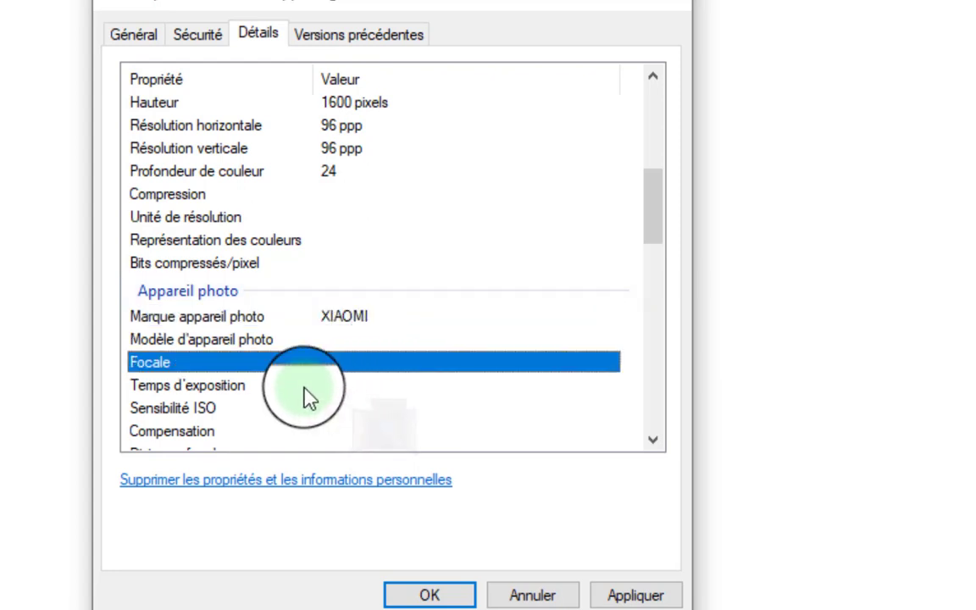
# Set the camera model (Modèle d'appareil photo) to REDMI GO.
pyautogui.click(320, 341)
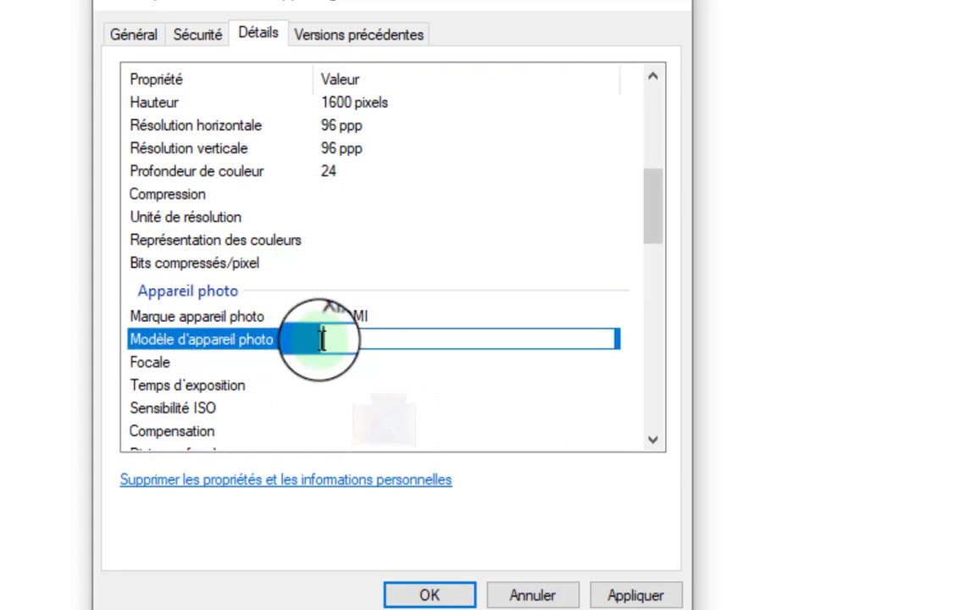
pyautogui.write('RE')
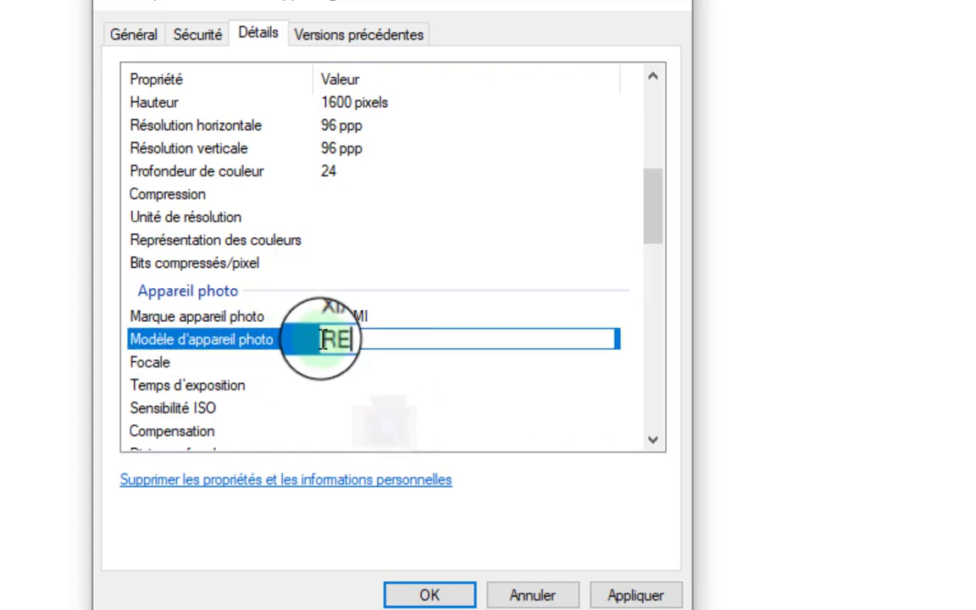
pyautogui.write('DMI')
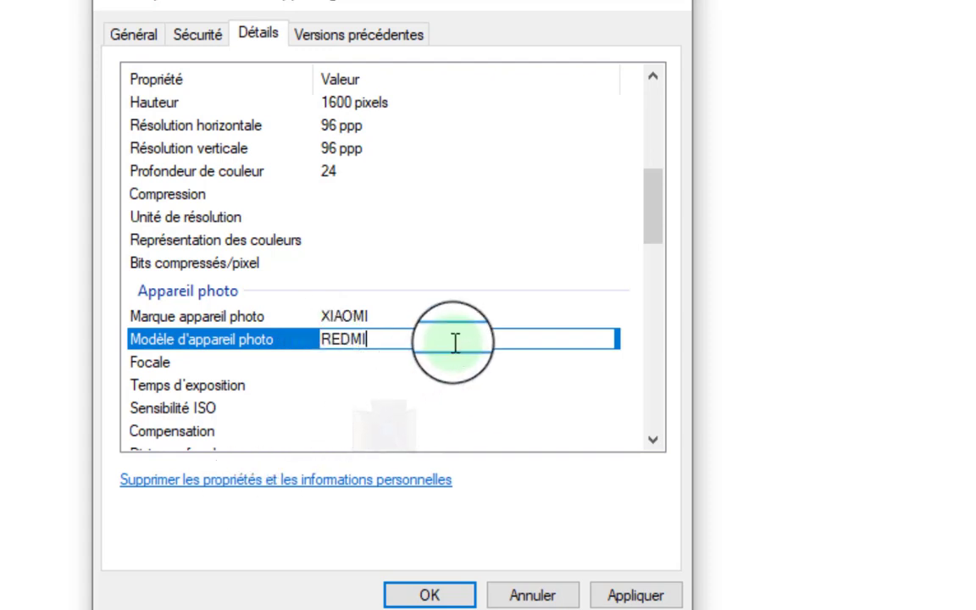
pyautogui.write(' GO')
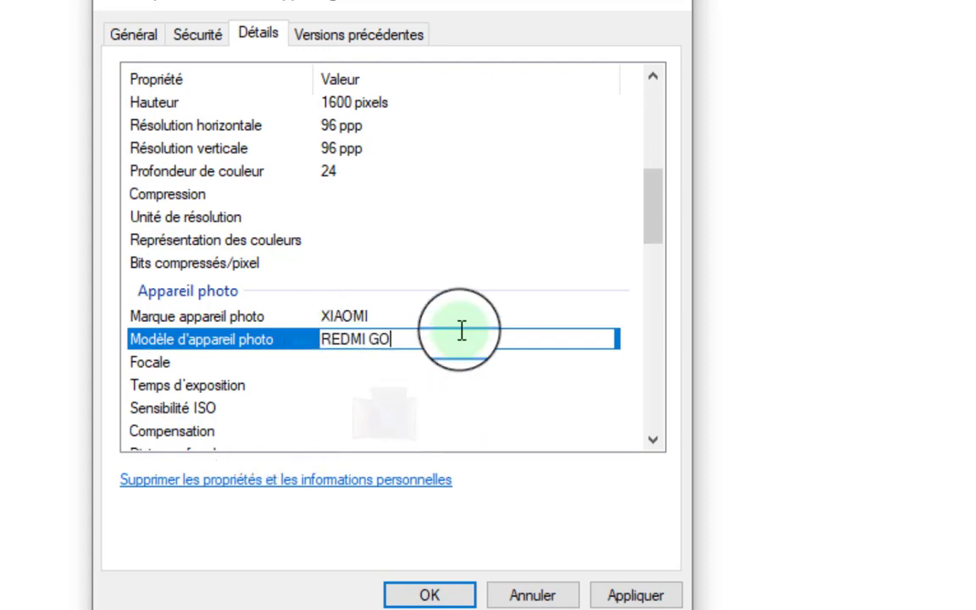
pyautogui.click(398, 408)
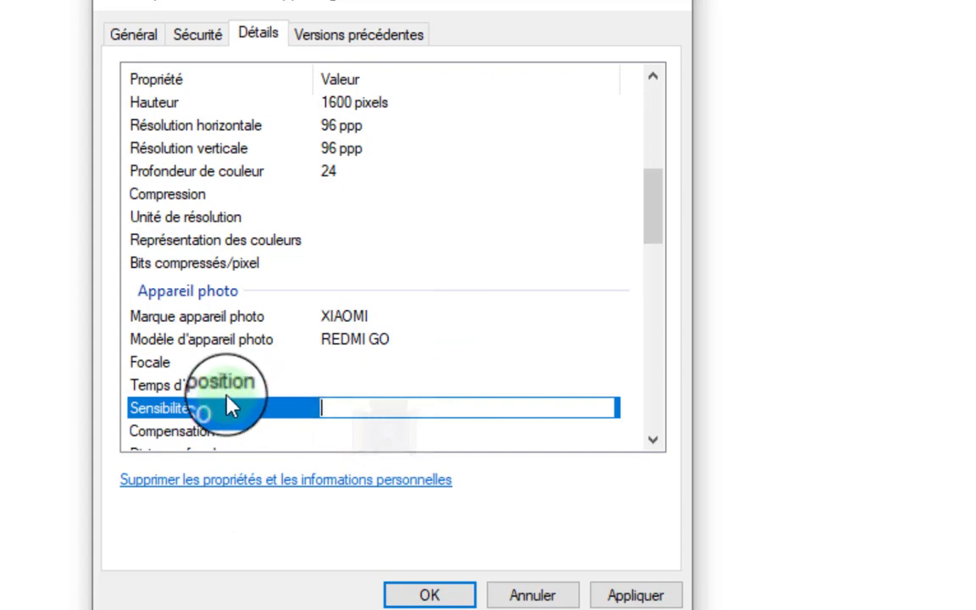
pyautogui.click(464, 370)
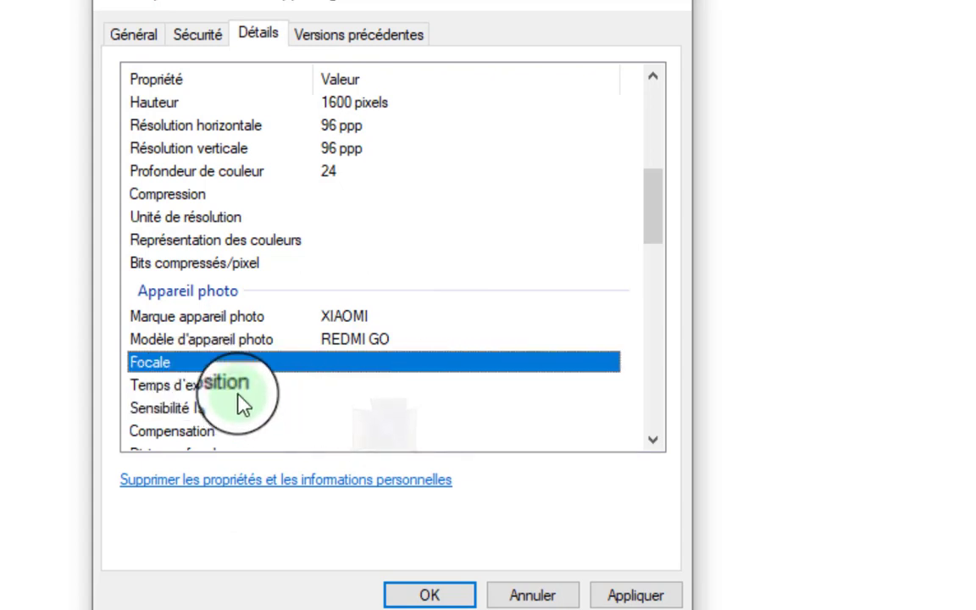
pyautogui.click(378, 391)
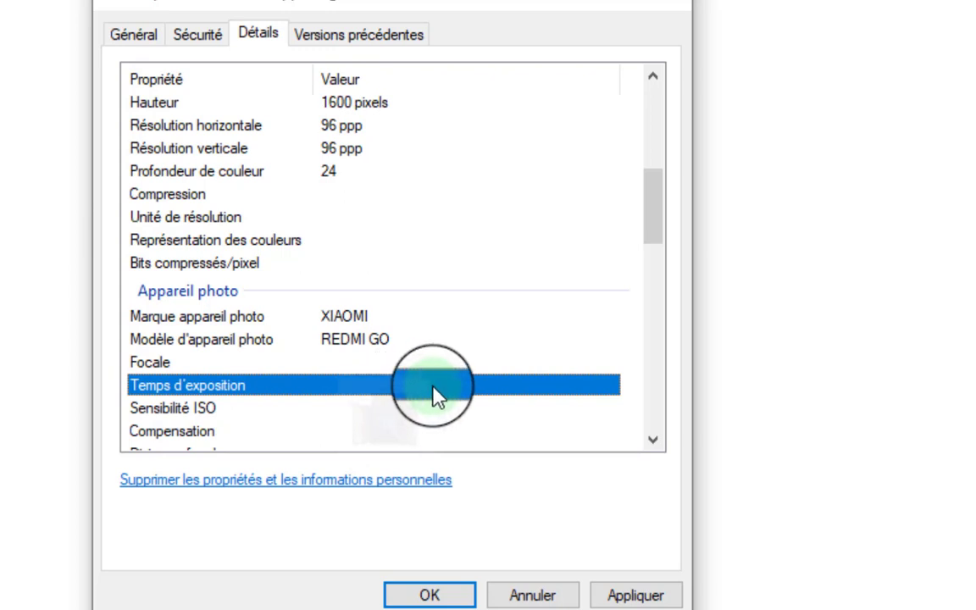
pyautogui.click(321, 392)
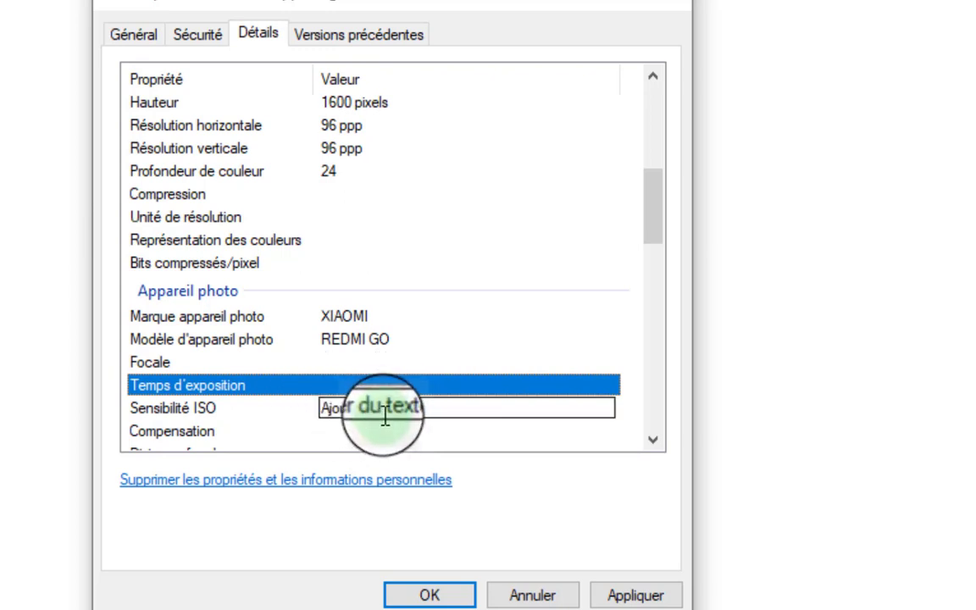
pyautogui.click(251, 388)
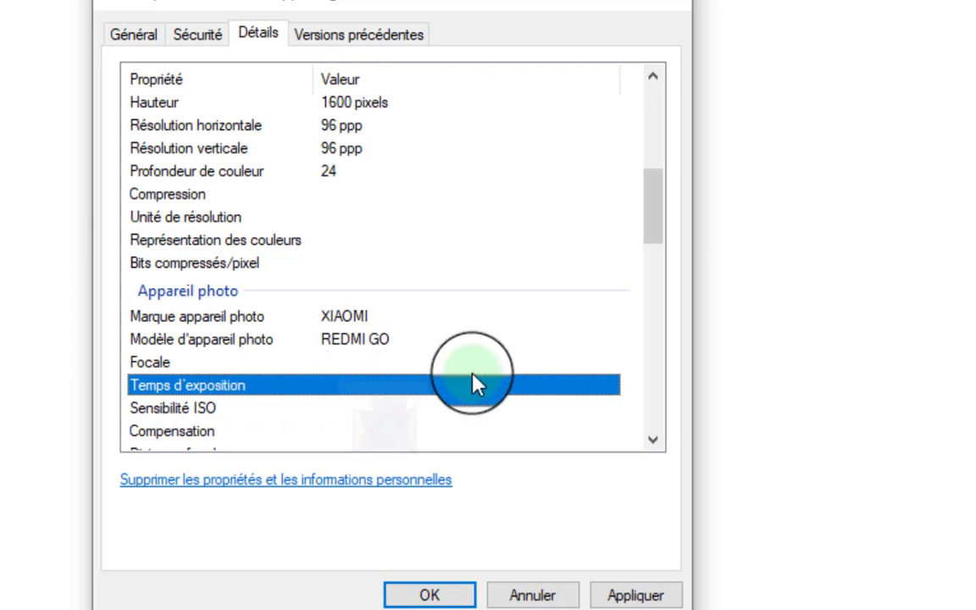
pyautogui.click(447, 371)
pyautogui.click(442, 385)
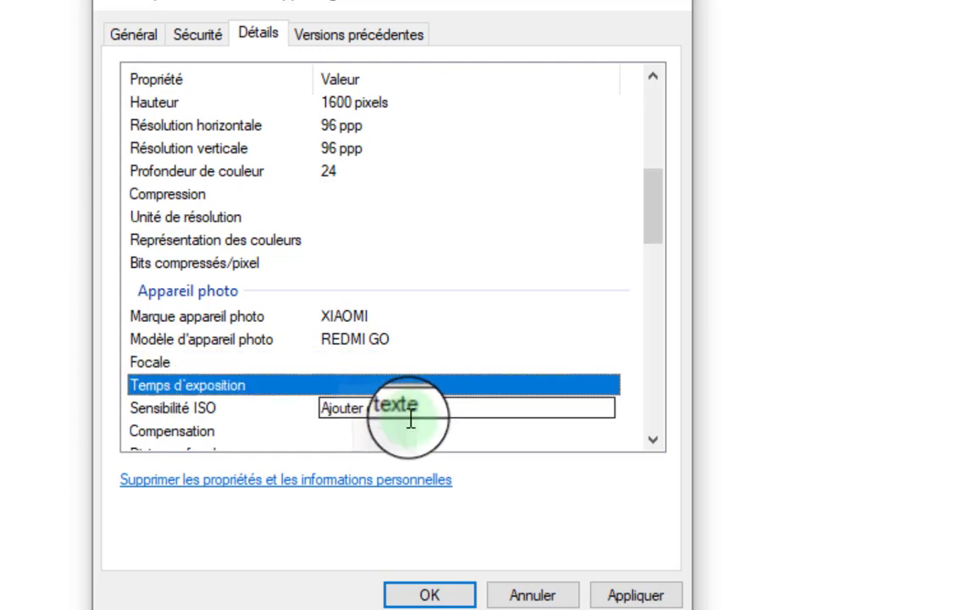
pyautogui.click(426, 394)
pyautogui.click(430, 392)
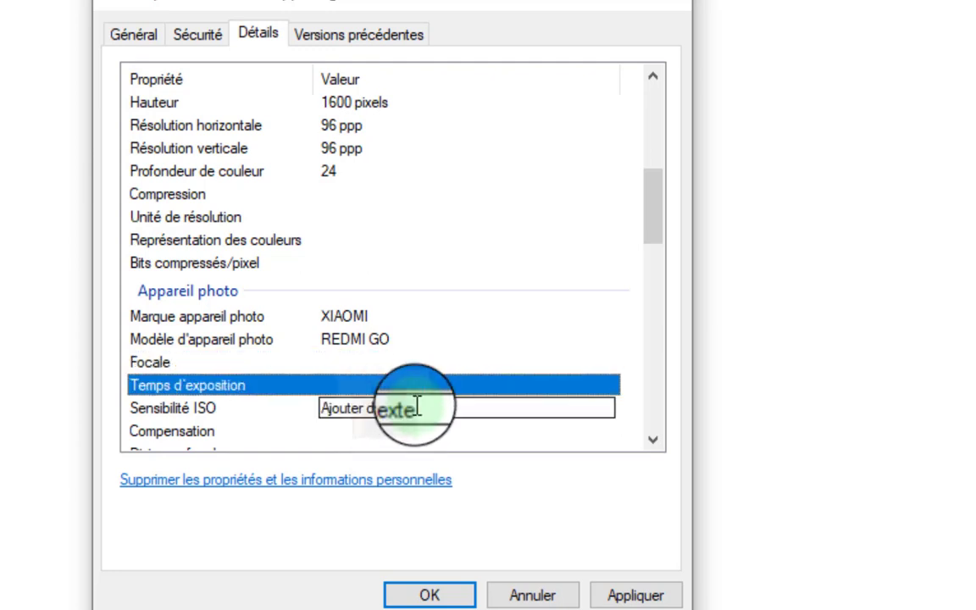
pyautogui.click(412, 408)
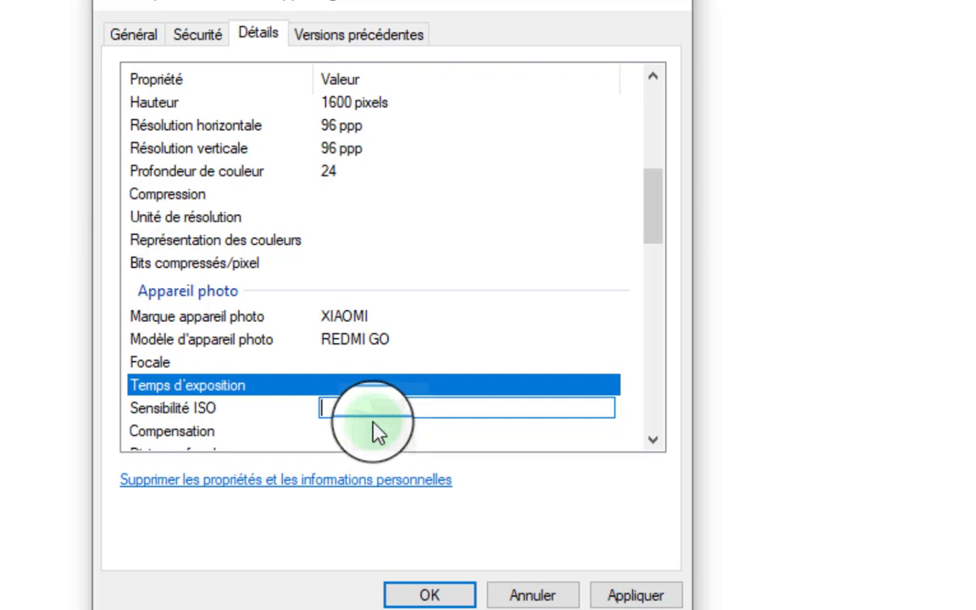
pyautogui.press('a')
pyautogui.click(388, 404)
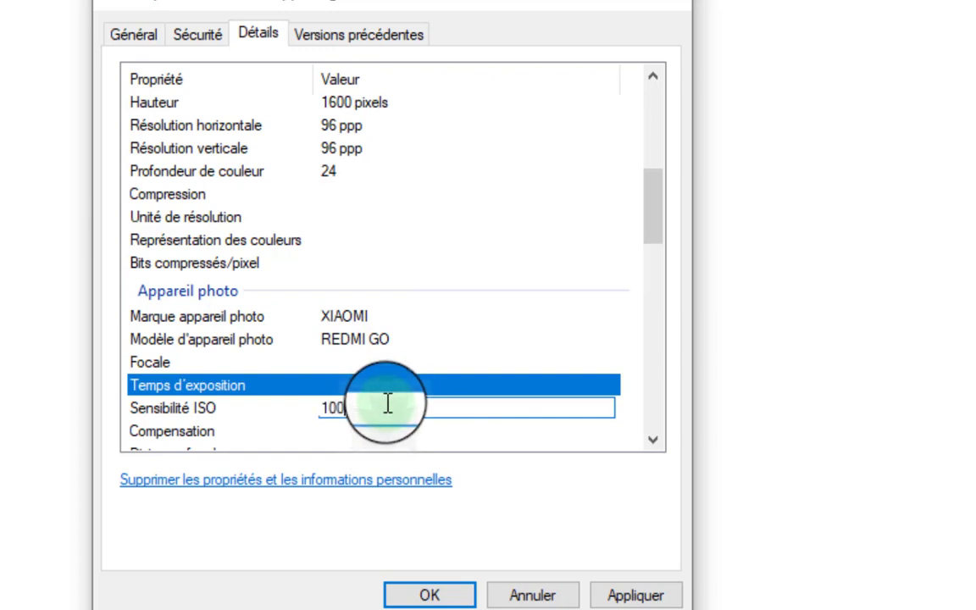
pyautogui.write('0000')
pyautogui.press('BackSpace')
pyautogui.press('BackSpace')
pyautogui.press('BackSpace')
pyautogui.press('BackSpace')
pyautogui.press('BackSpace')
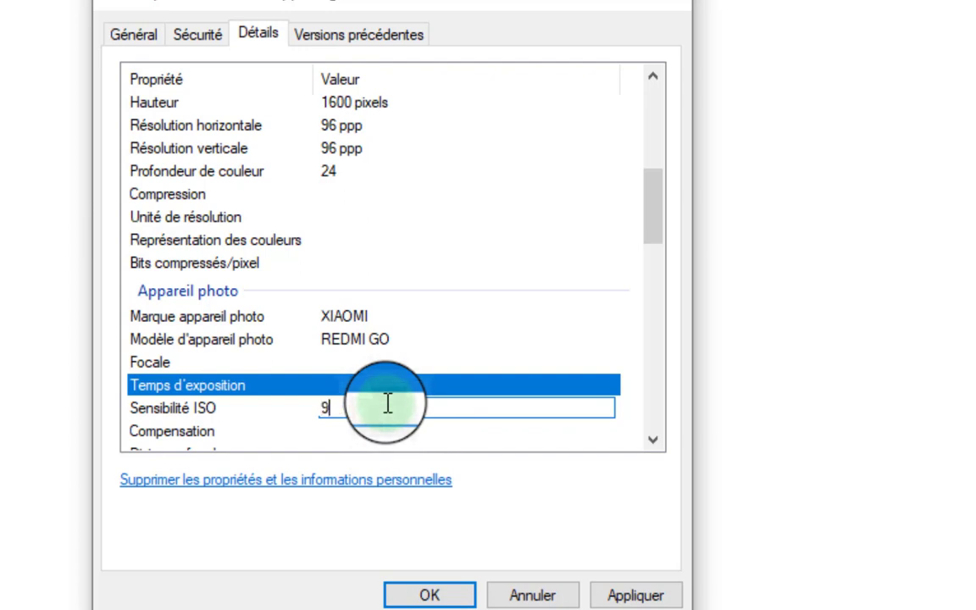
pyautogui.press('BackSpace')
pyautogui.write('10000')
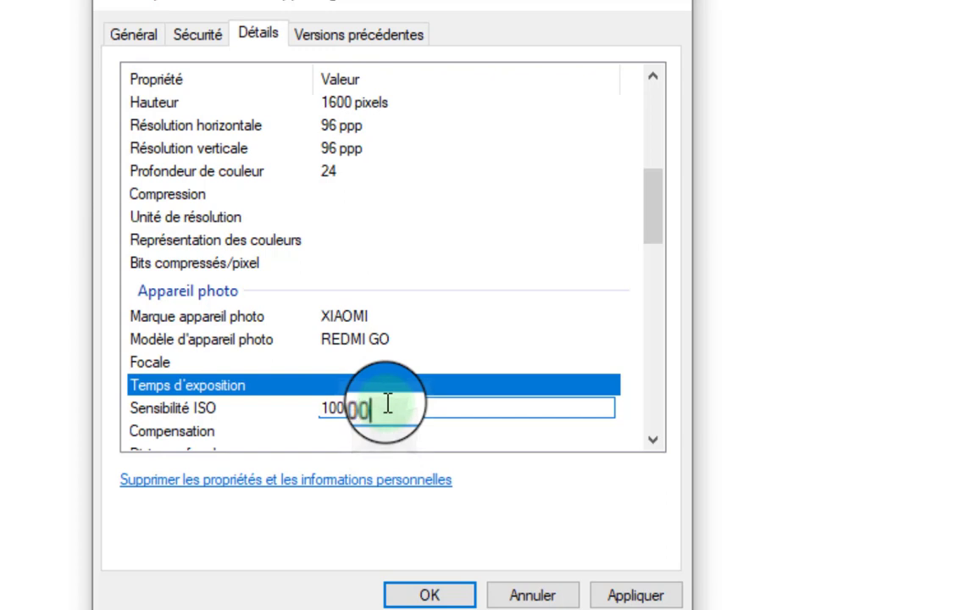
pyautogui.write('000000000000000000000000000000000000000000000000')
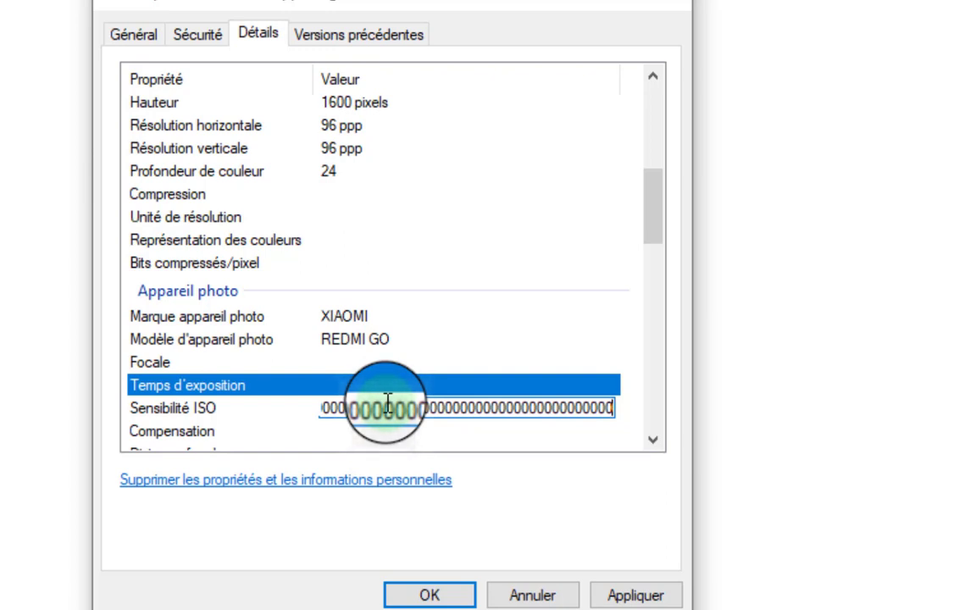
pyautogui.press('BackSpace')
pyautogui.press('BackSpace')
pyautogui.press('BackSpace')
pyautogui.press('BackSpace')
pyautogui.press('BackSpace')
pyautogui.press('BackSpace')
pyautogui.press('BackSpace')
pyautogui.press('BackSpace')
pyautogui.press('BackSpace')
pyautogui.press('BackSpace')
pyautogui.press('BackSpace')
pyautogui.press('BackSpace')
pyautogui.press('BackSpace')
pyautogui.press('BackSpace')
pyautogui.press('BackSpace')
pyautogui.press('BackSpace')
pyautogui.press('BackSpace')
pyautogui.press('BackSpace')
pyautogui.press('BackSpace')
pyautogui.press('BackSpace')
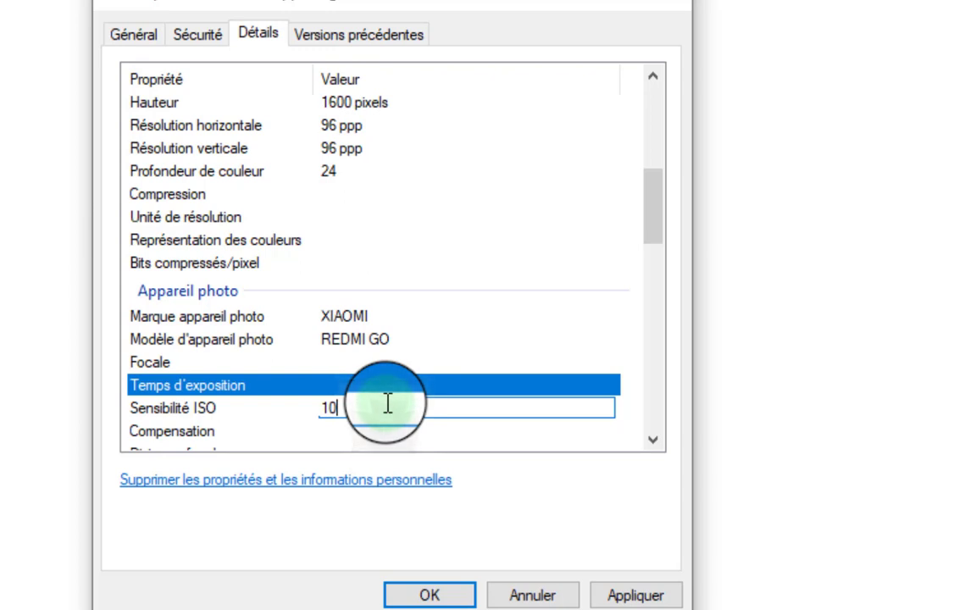
pyautogui.write('0000000000')
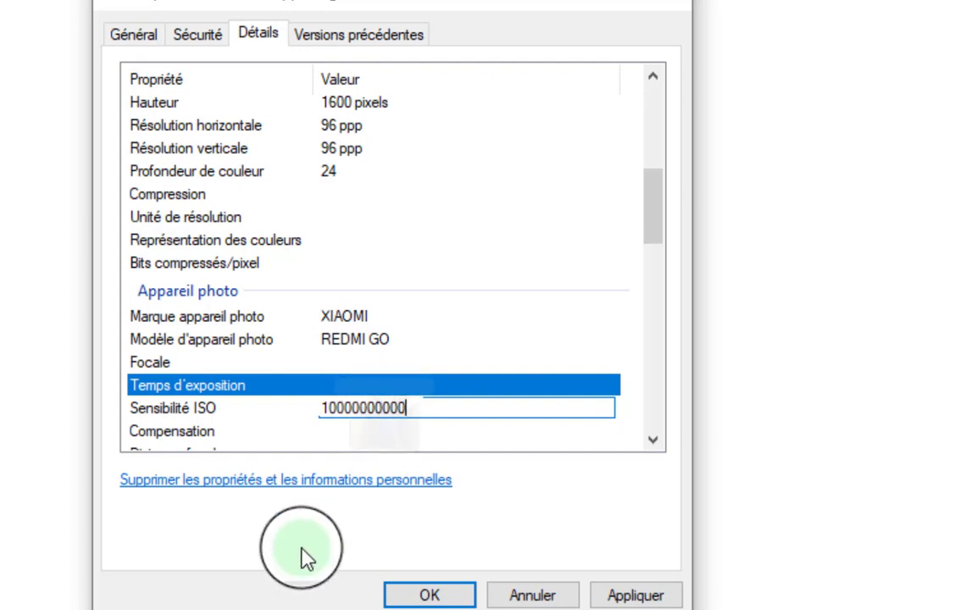
pyautogui.scroll(-2, 359, 436)
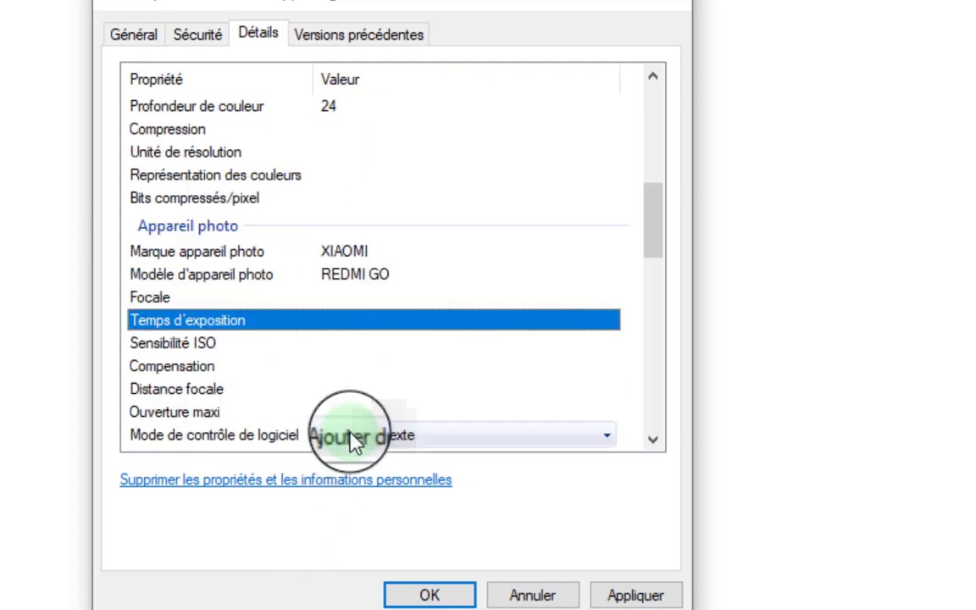
pyautogui.click(370, 286)
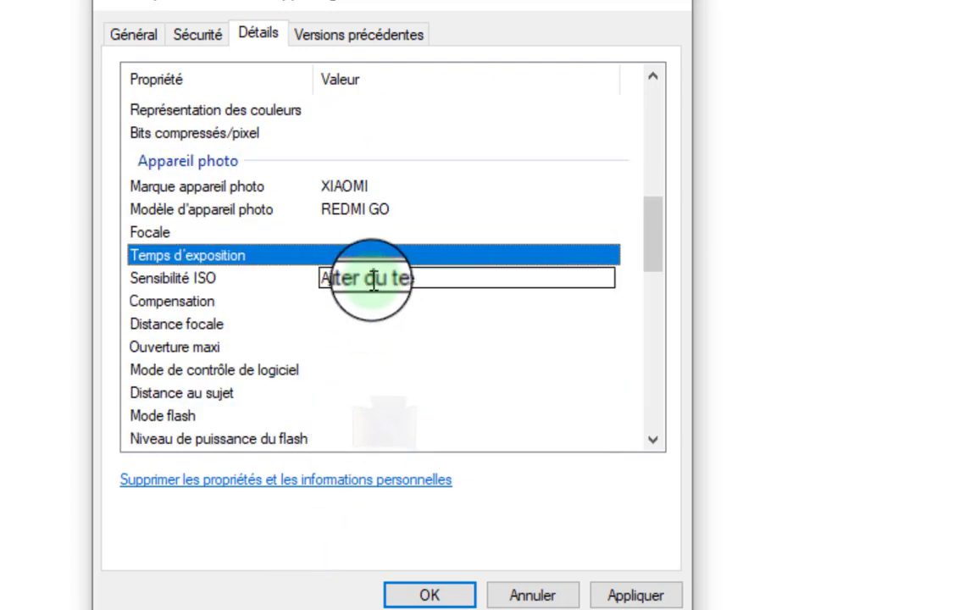
pyautogui.click(369, 284)
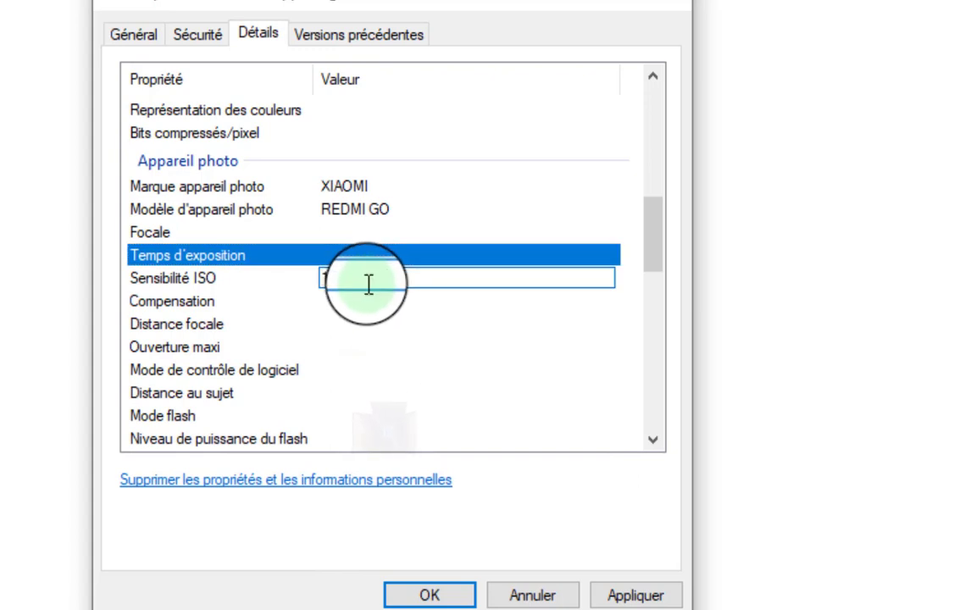
pyautogui.write('10000000')
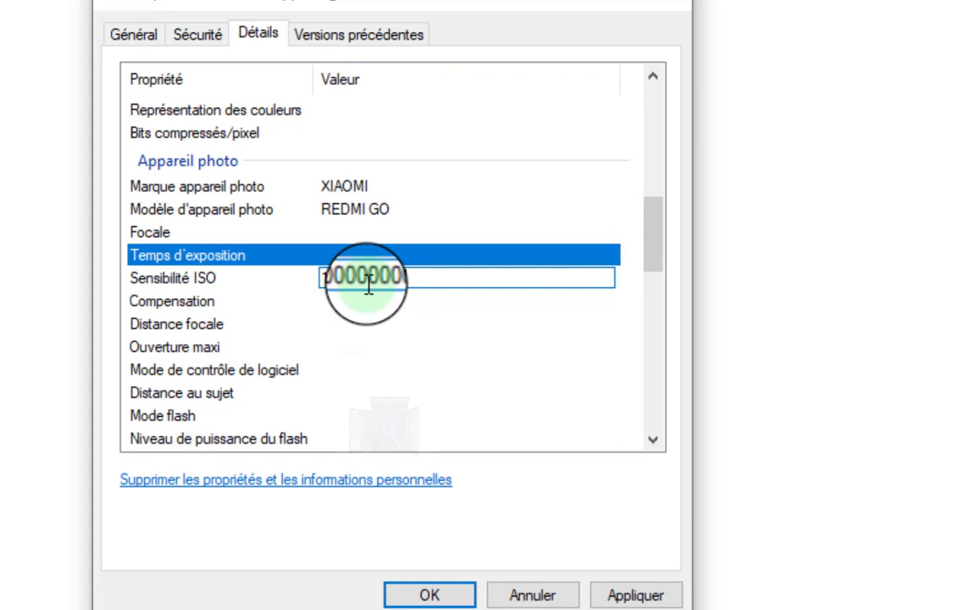
pyautogui.press('Return')
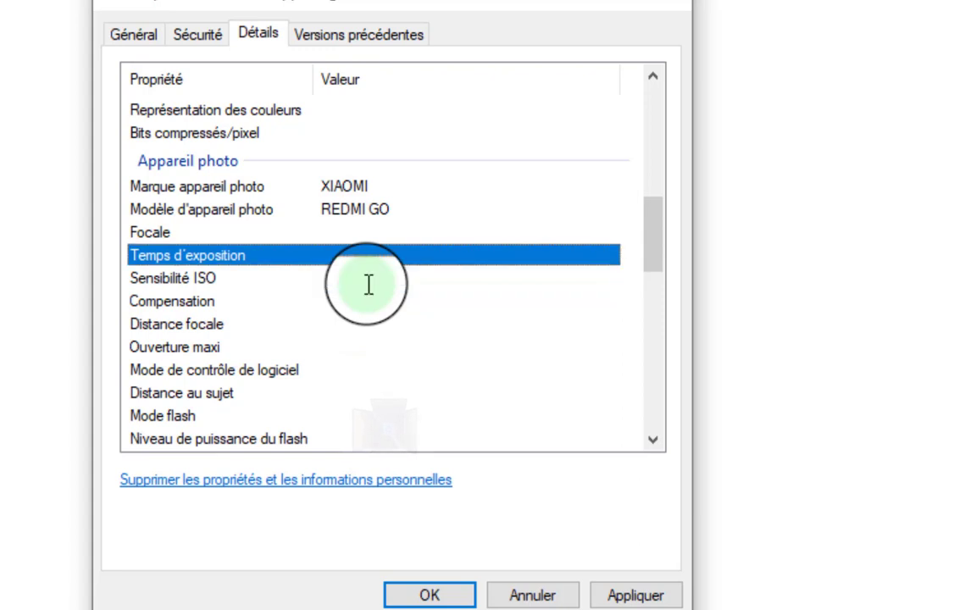
pyautogui.click(217, 307)
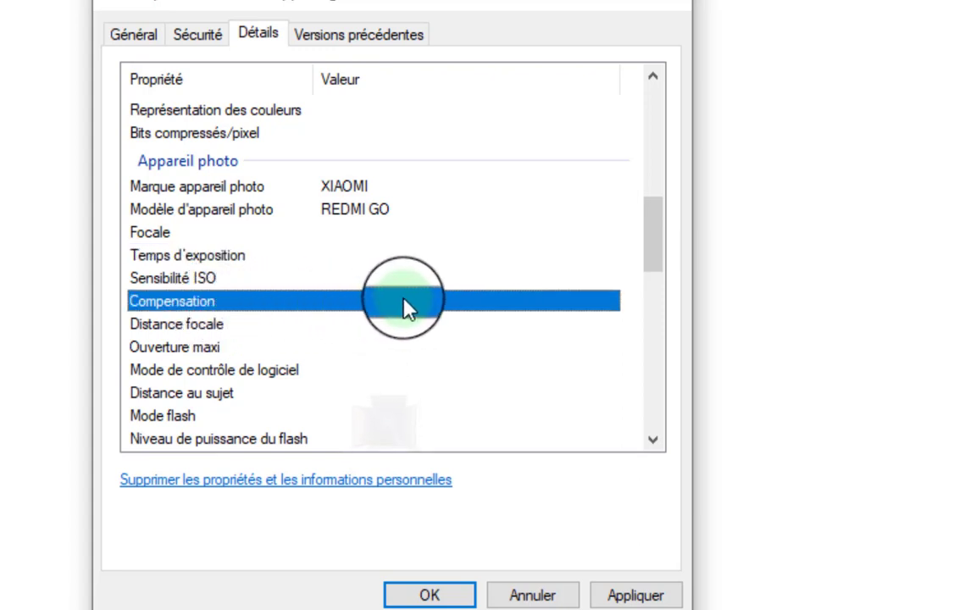
# Browse the focal length, max aperture and metering mode properties without changing them.
pyautogui.click(212, 327)
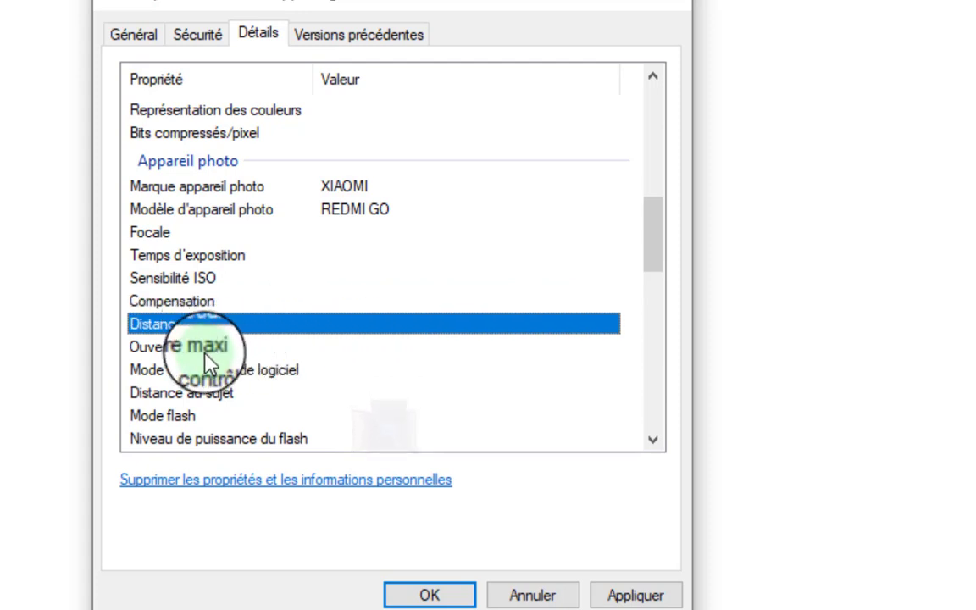
pyautogui.click(286, 343)
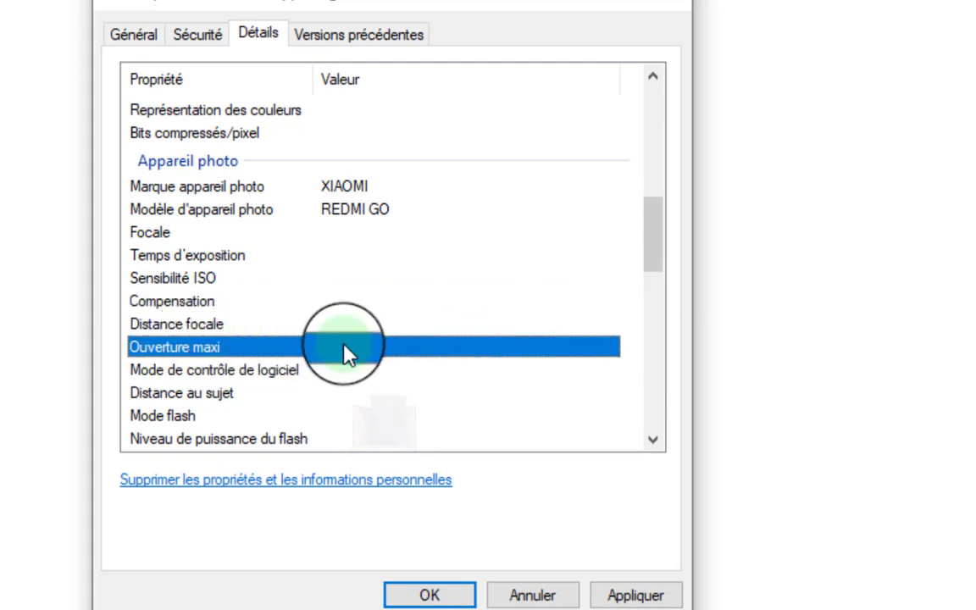
pyautogui.click(327, 322)
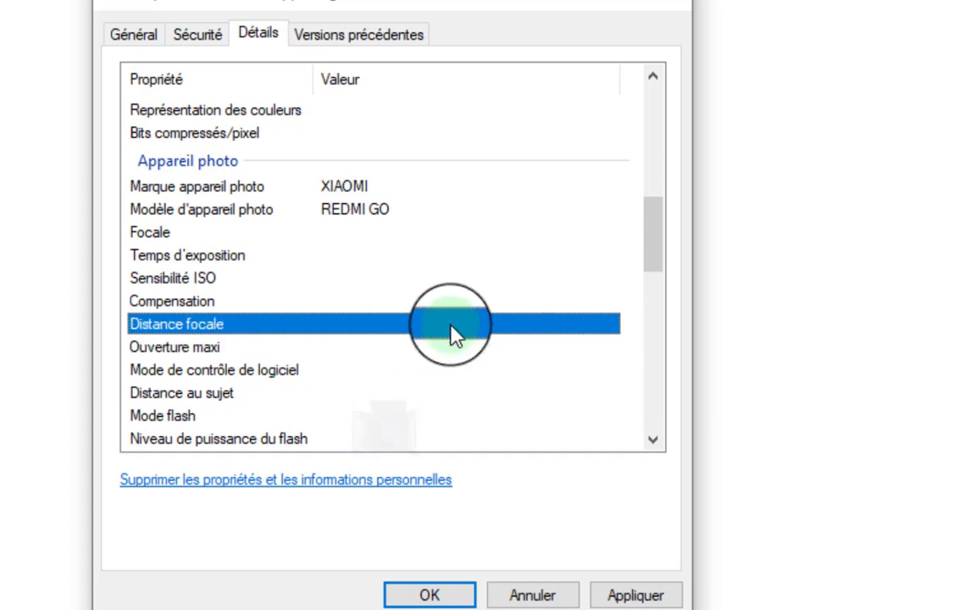
pyautogui.click(406, 370)
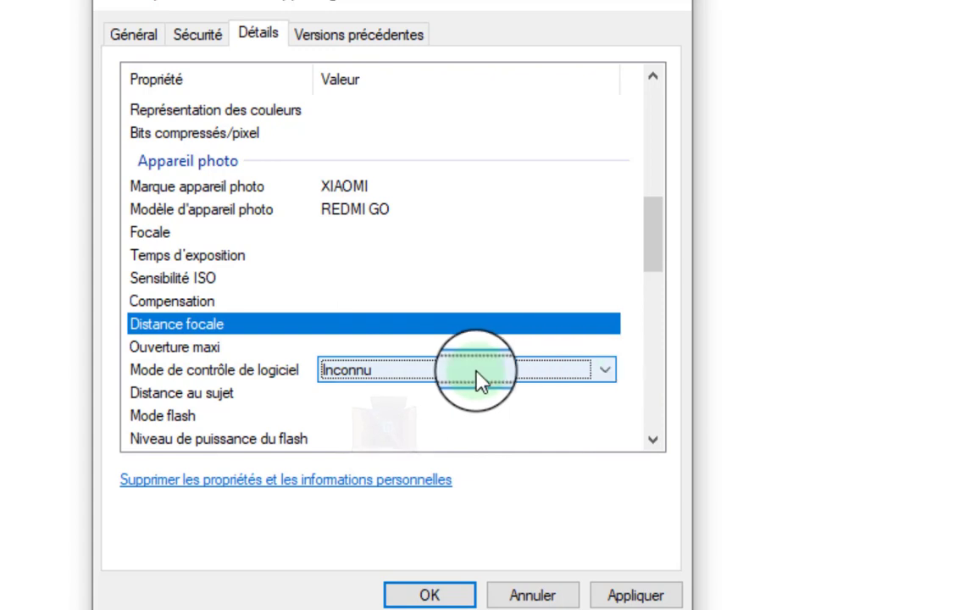
pyautogui.click(375, 332)
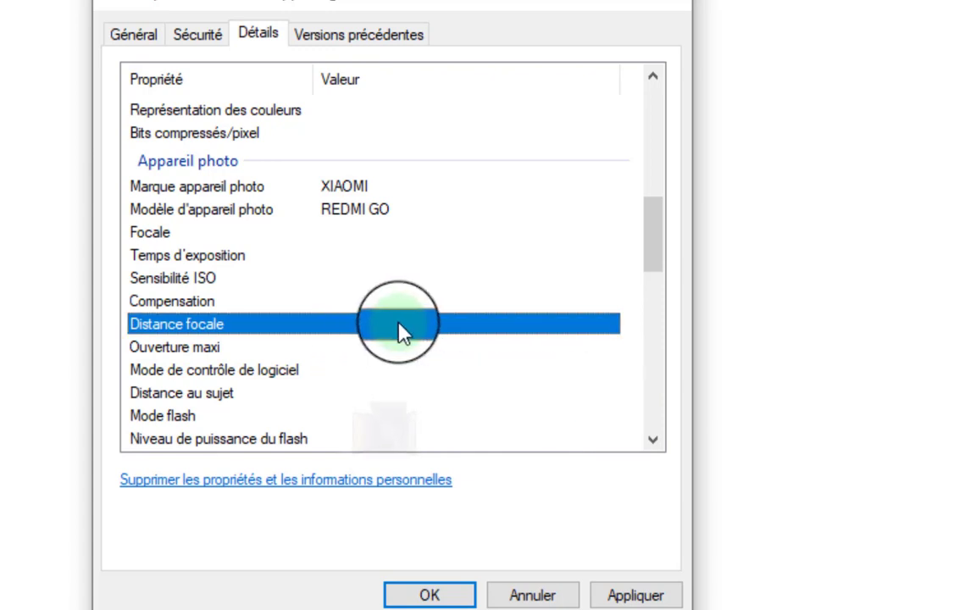
pyautogui.click(217, 349)
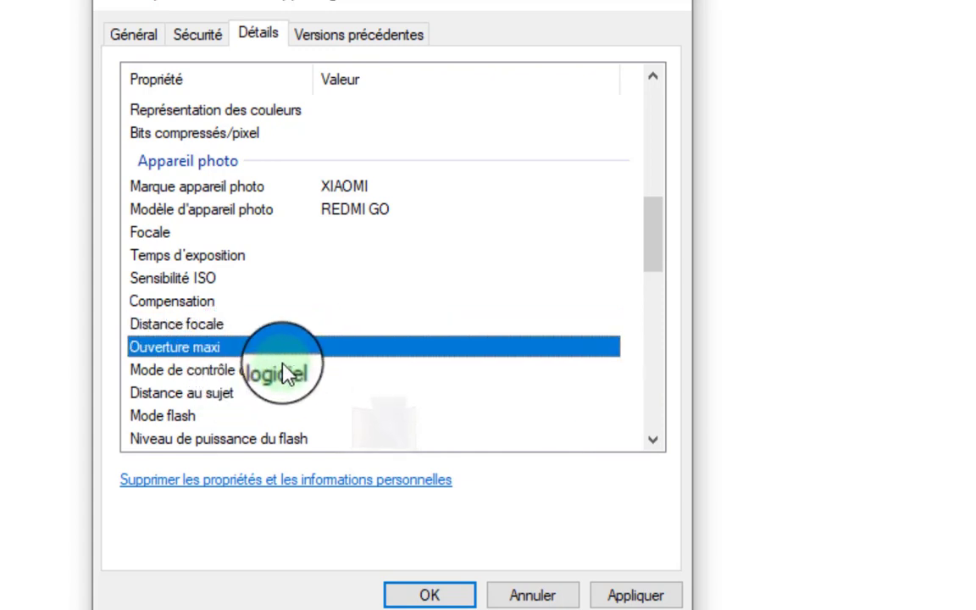
pyautogui.click(290, 372)
# Choose Multi-points from the Mode de contrôle de logiciel dropdown.
pyautogui.click(379, 382)
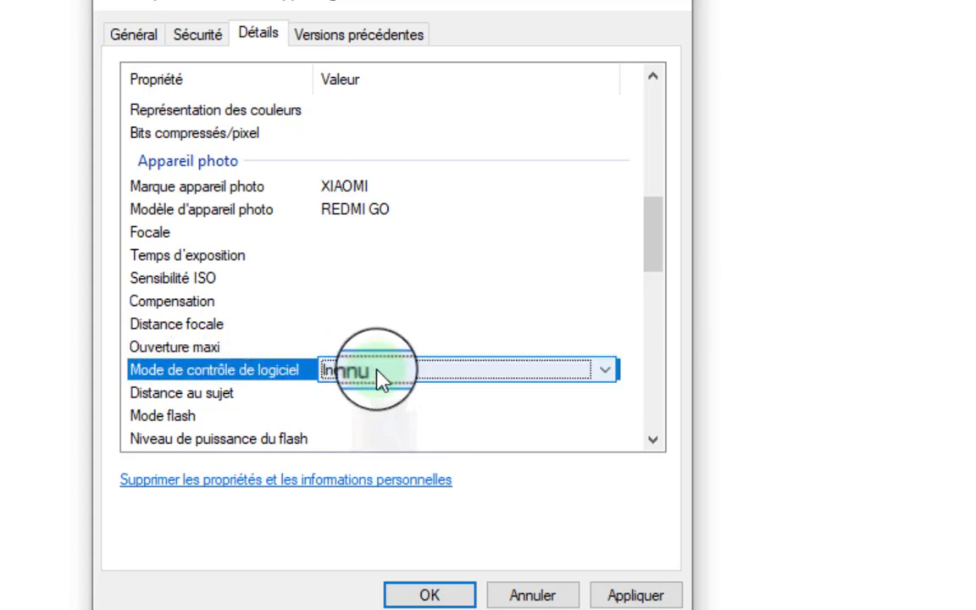
pyautogui.click(604, 377)
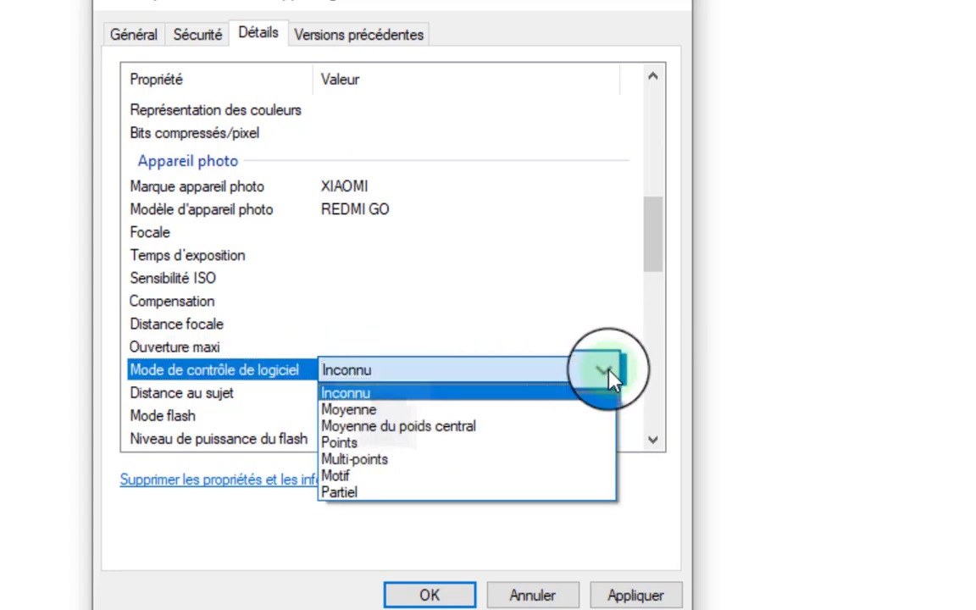
pyautogui.click(361, 474)
pyautogui.click(218, 396)
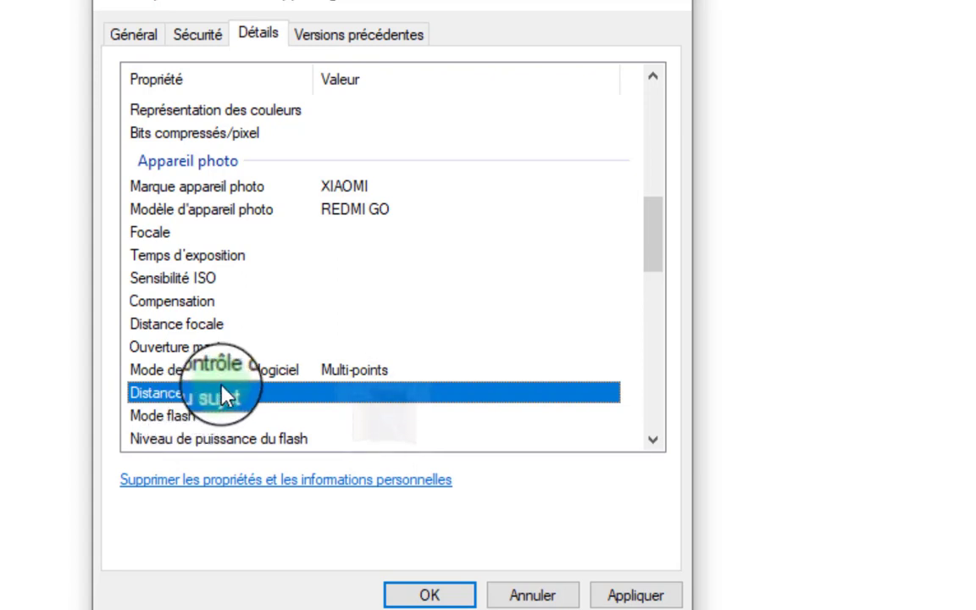
# Look at the Mode flash and flash power properties, then scroll further down.
pyautogui.click(188, 417)
pyautogui.click(328, 432)
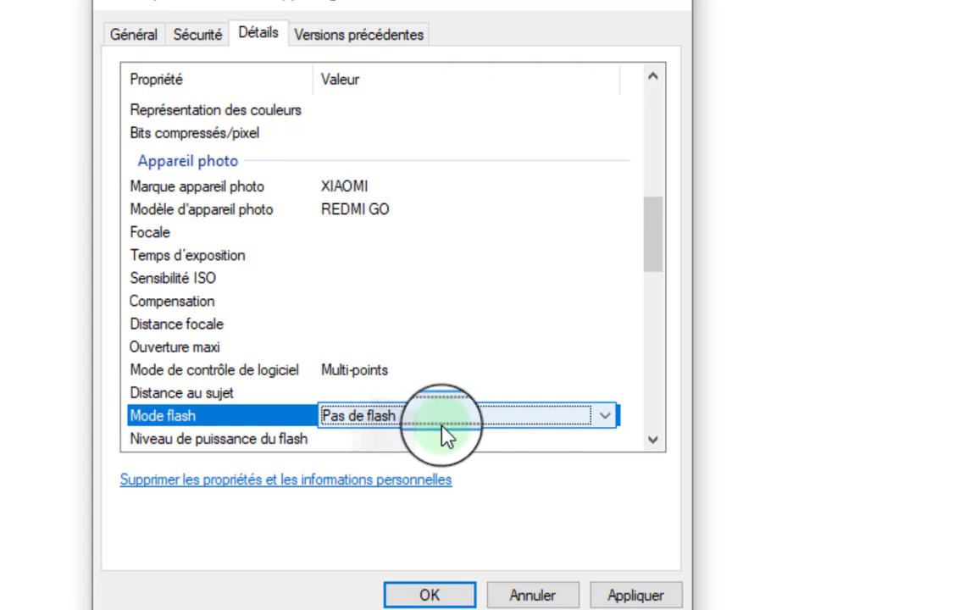
pyautogui.click(449, 448)
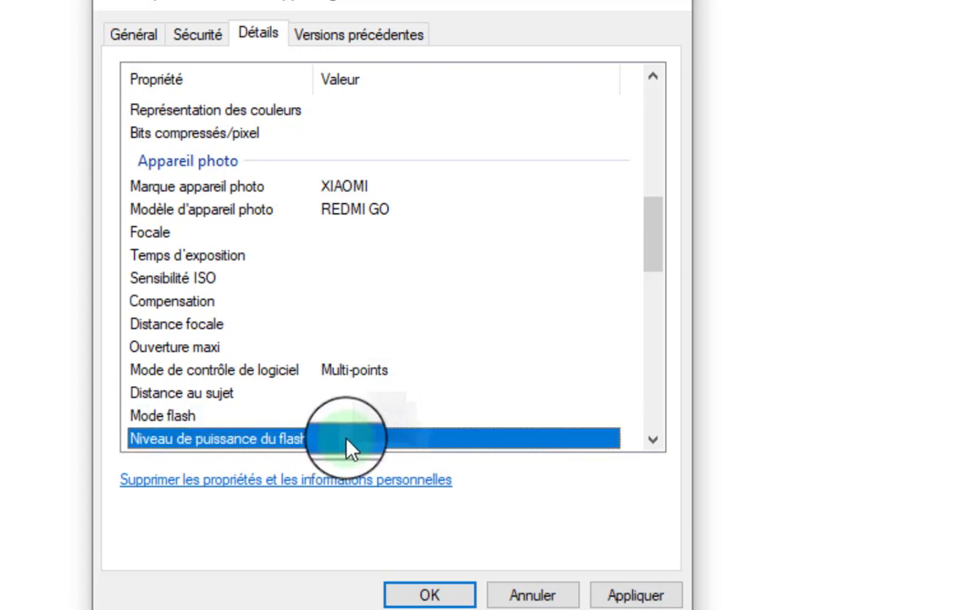
pyautogui.scroll(-2, 578, 448)
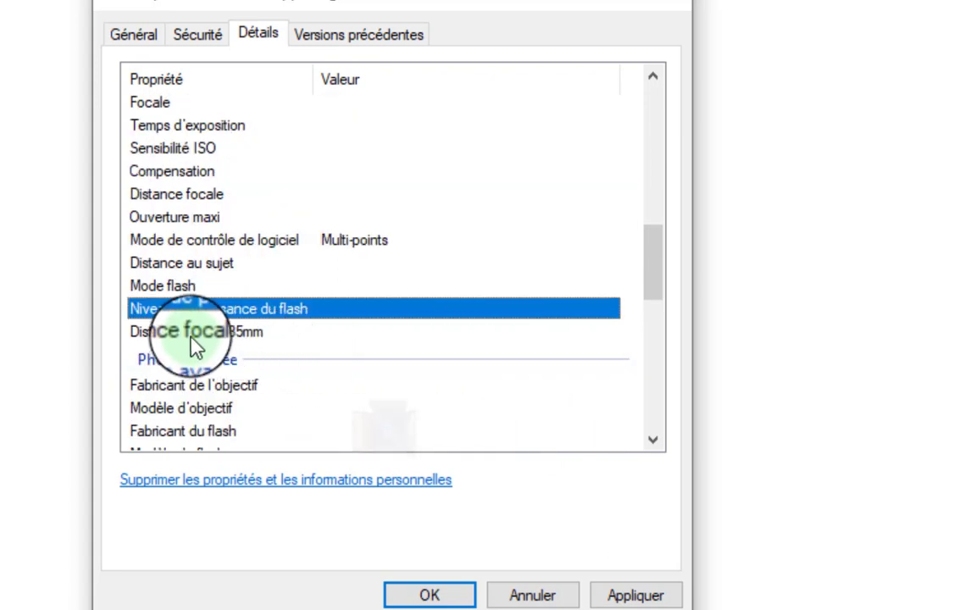
# Set the Distance focale 35mm value to 35.
pyautogui.click(240, 334)
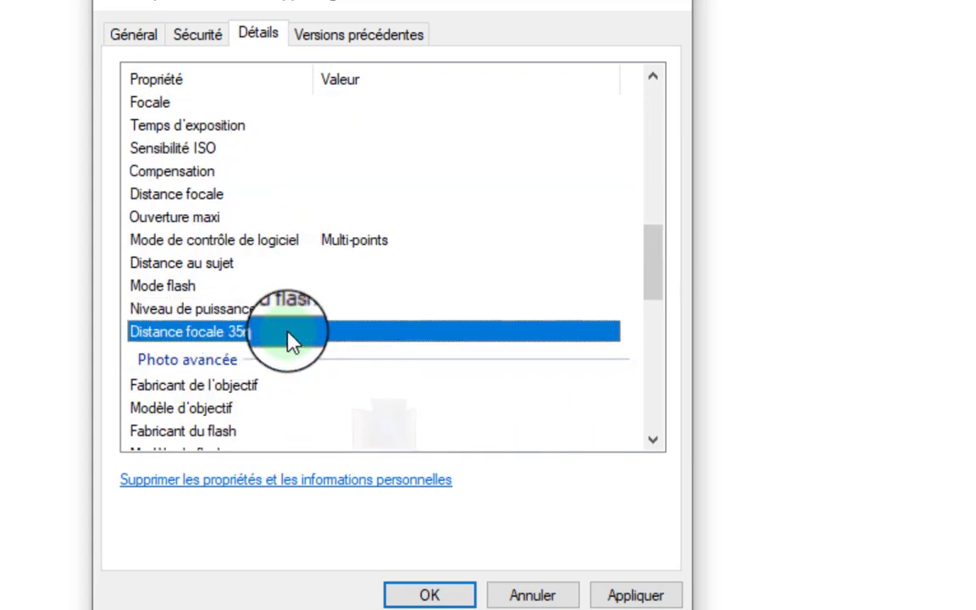
pyautogui.click(355, 333)
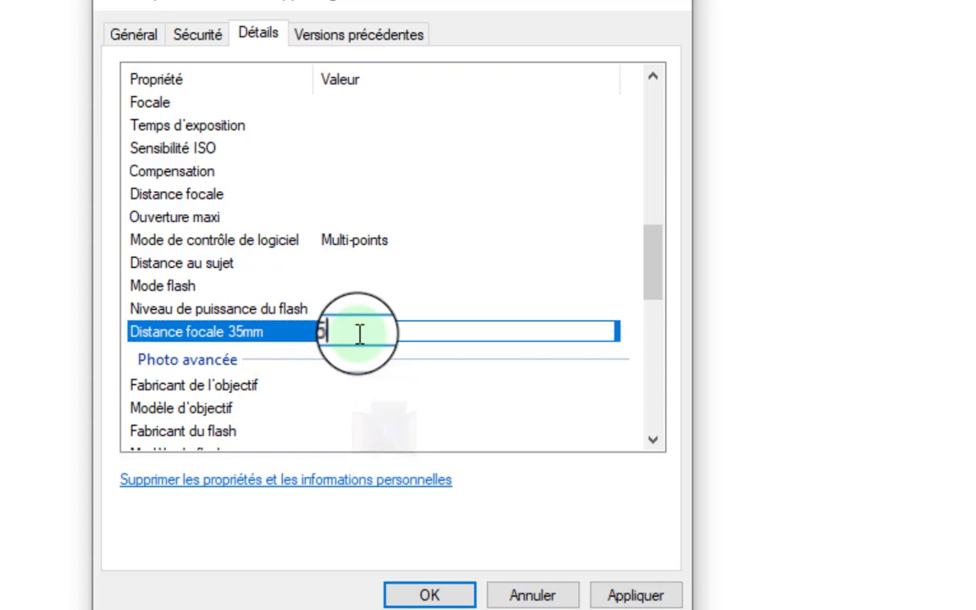
pyautogui.click(368, 388)
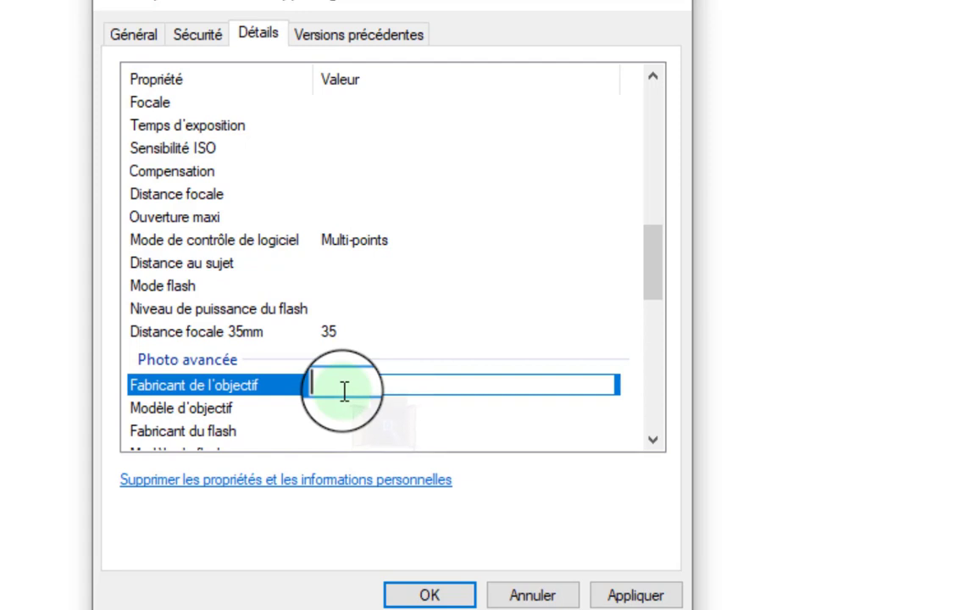
# Enter the photographer's name as lens maker and ÉCRAN PC as lens model.
pyautogui.write('CHARLIE')
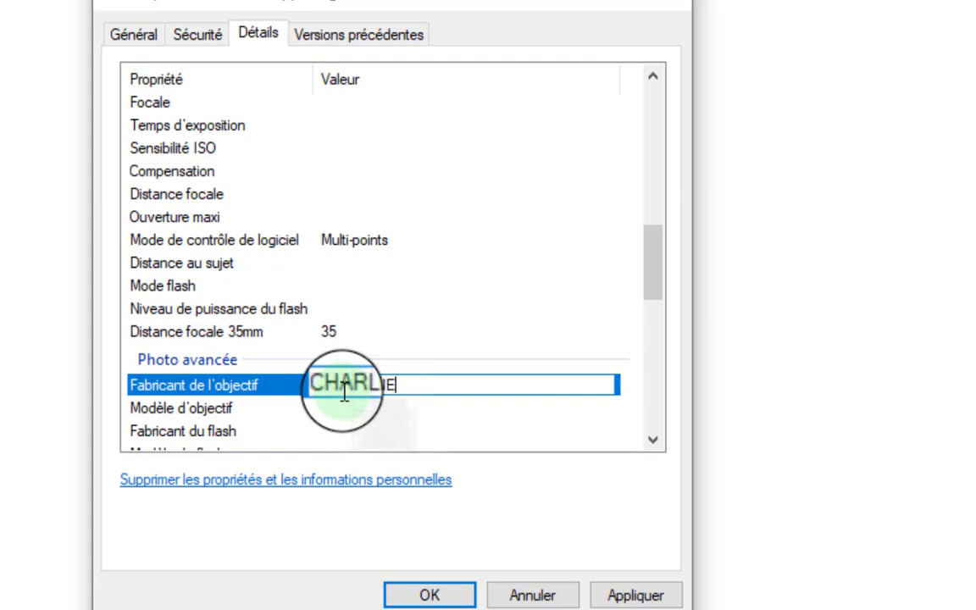
pyautogui.click(338, 409)
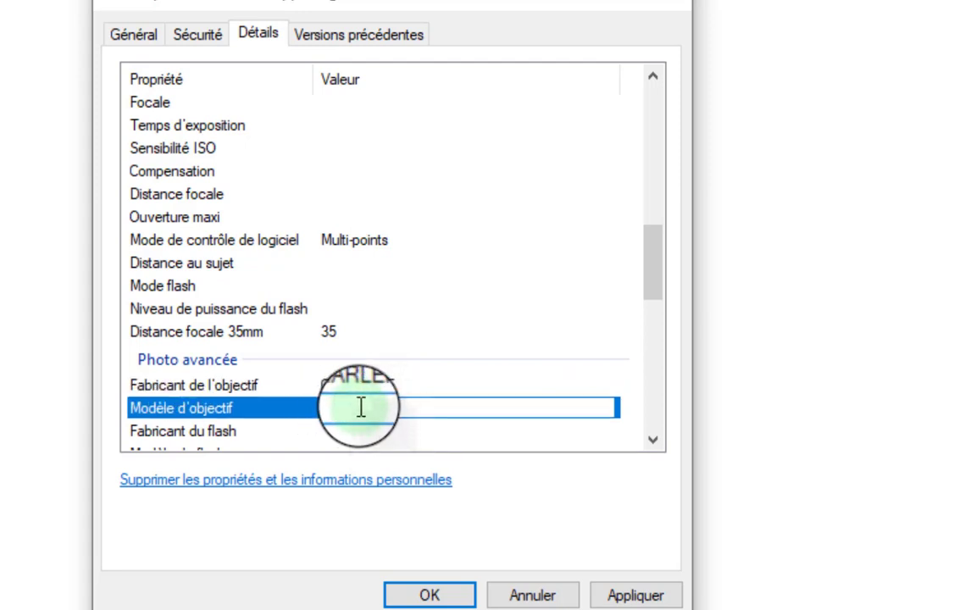
pyautogui.write('CRAN')
pyautogui.write(' PO')
pyautogui.press('BackSpace')
pyautogui.press('BackSpace')
pyautogui.press('BackSpace')
pyautogui.press('BackSpace')
pyautogui.press('BackSpace')
pyautogui.press('BackSpace')
pyautogui.press('BackSpace')
pyautogui.write('CRAN PC')
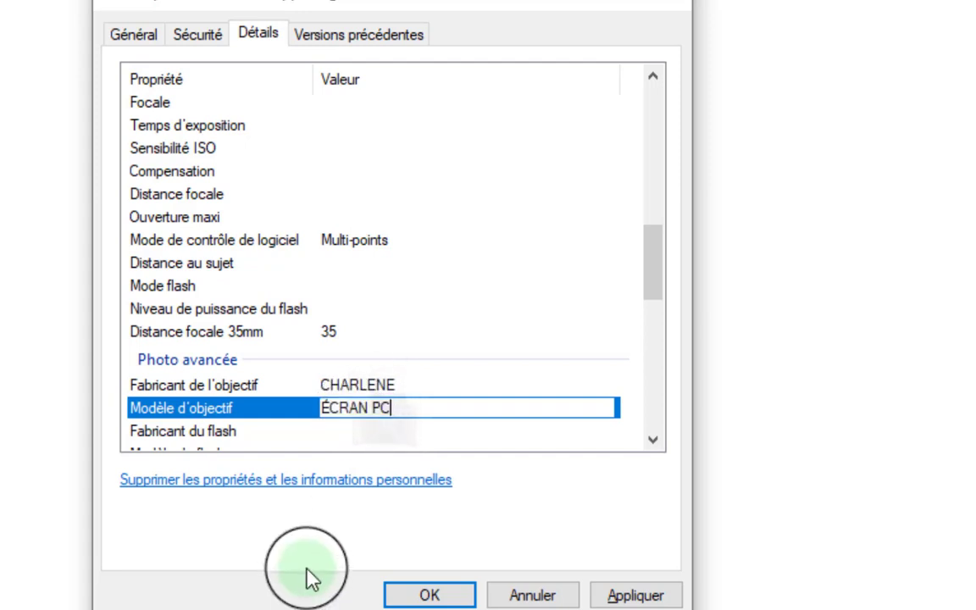
pyautogui.scroll(-2, 335, 442)
# Set the flash maker (Fabricant du flash) to XIAOMI, correcting the mistyped text.
pyautogui.click(348, 301)
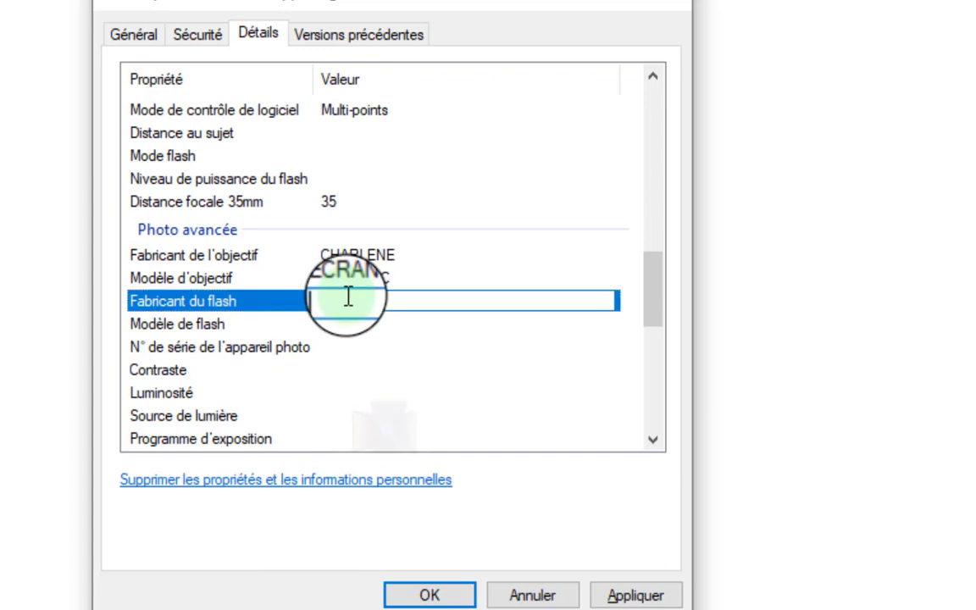
pyautogui.write('RED M')
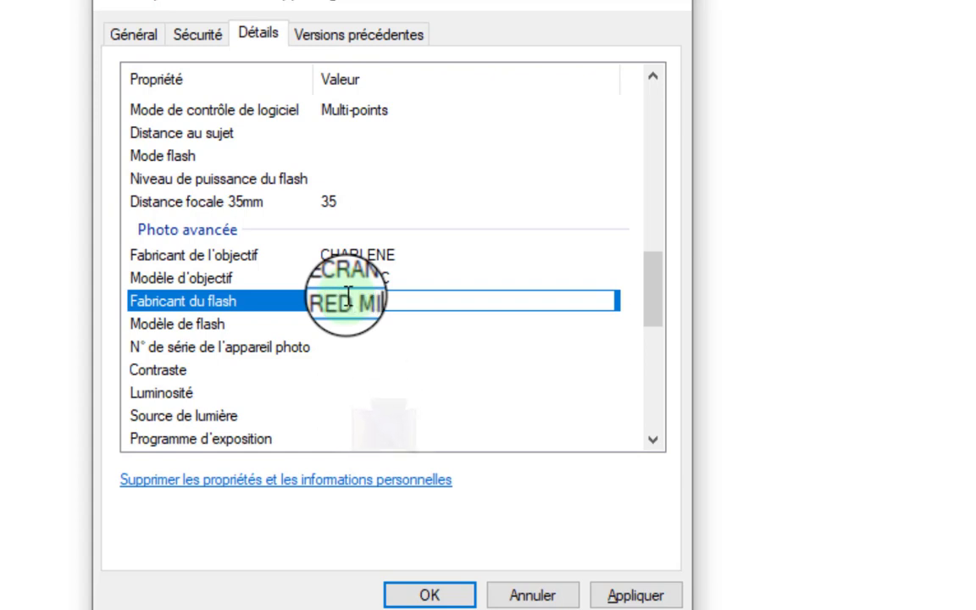
pyautogui.write('I')
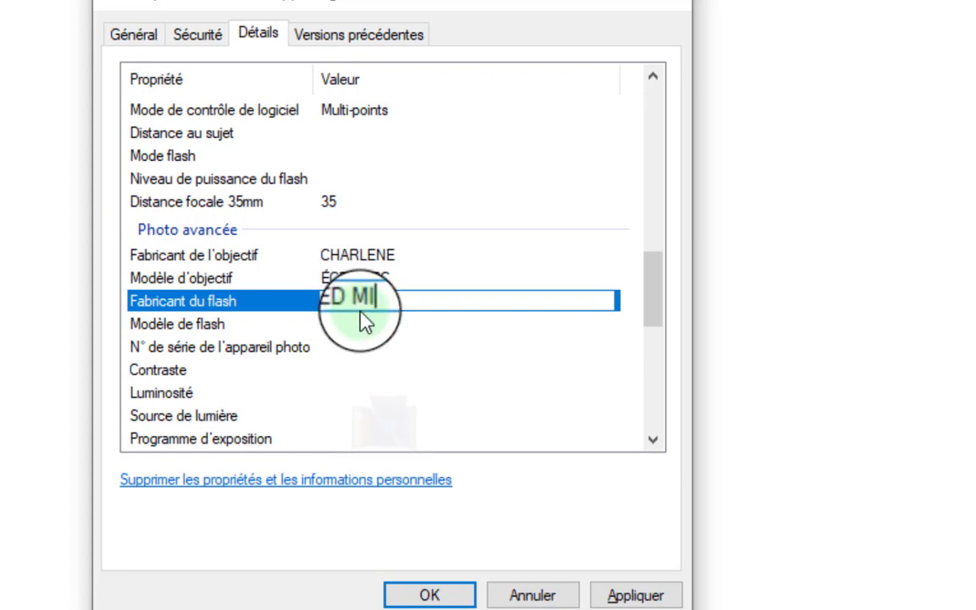
pyautogui.press('BackSpace')
pyautogui.press('BackSpace')
pyautogui.press('BackSpace')
pyautogui.press('BackSpace')
pyautogui.press('BackSpace')
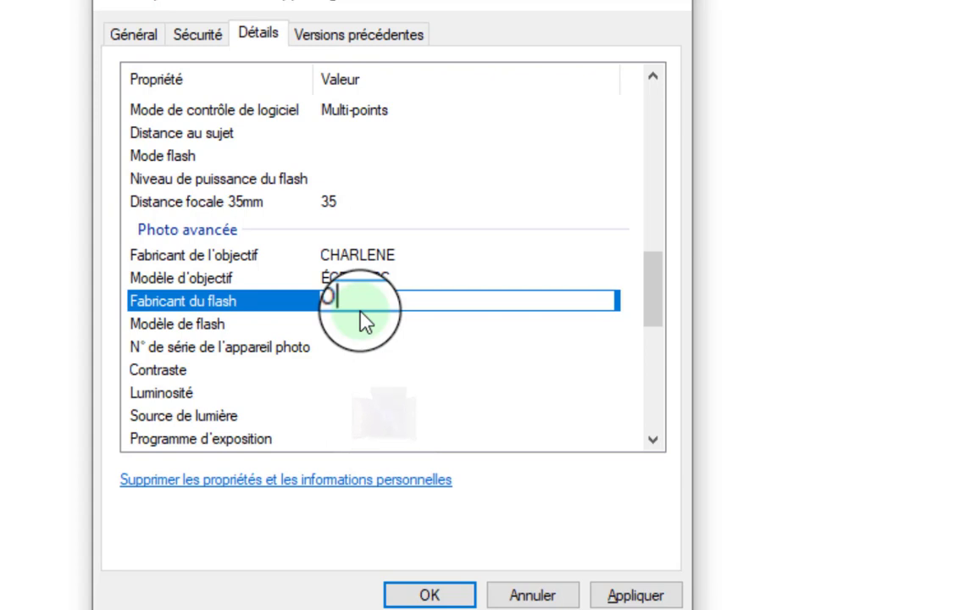
pyautogui.press('BackSpace')
pyautogui.write('AOM')
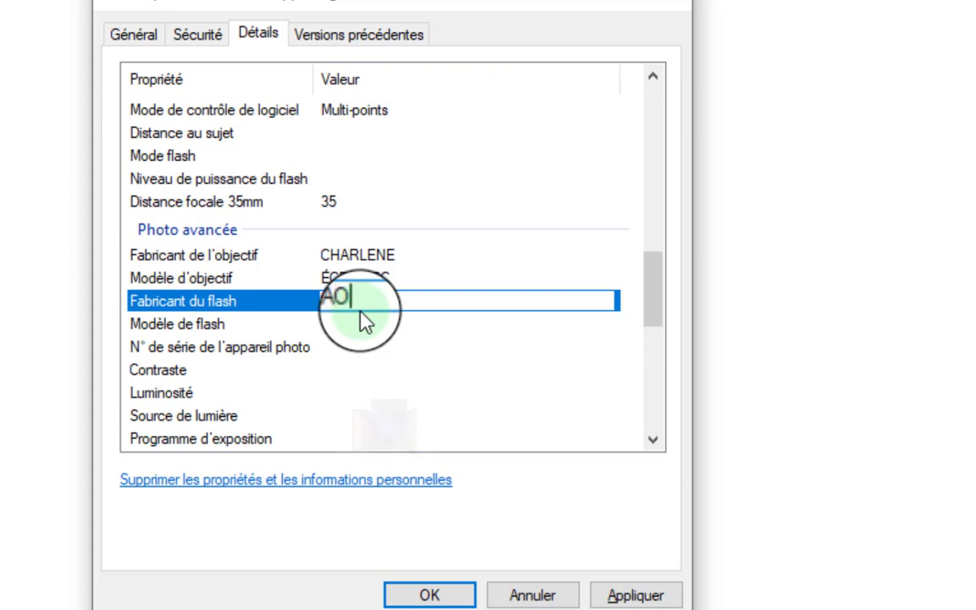
pyautogui.write('IAOMI')
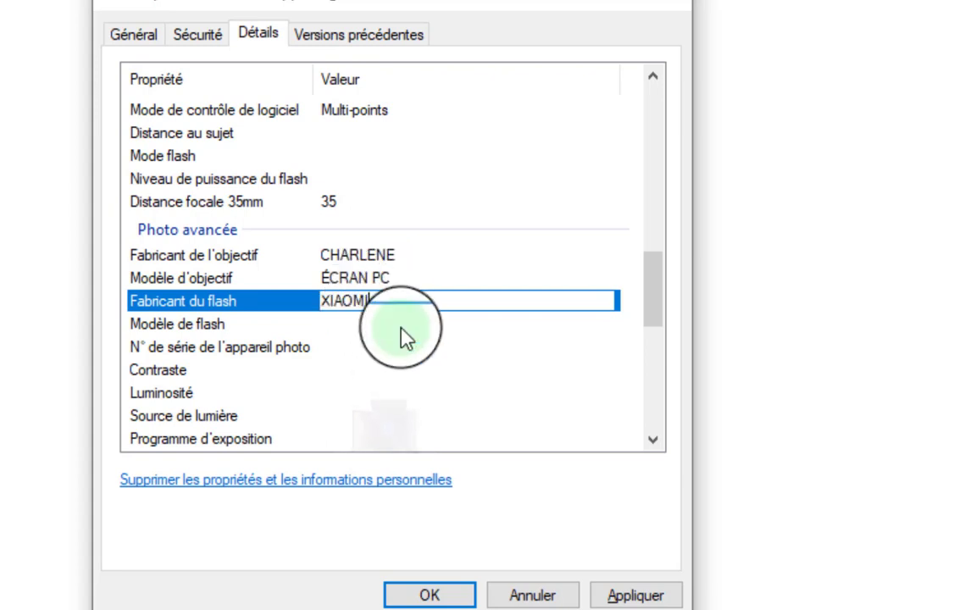
pyautogui.click(225, 323)
# Set the flash model (Modèle de flash) to REDMI GO.
pyautogui.click(338, 323)
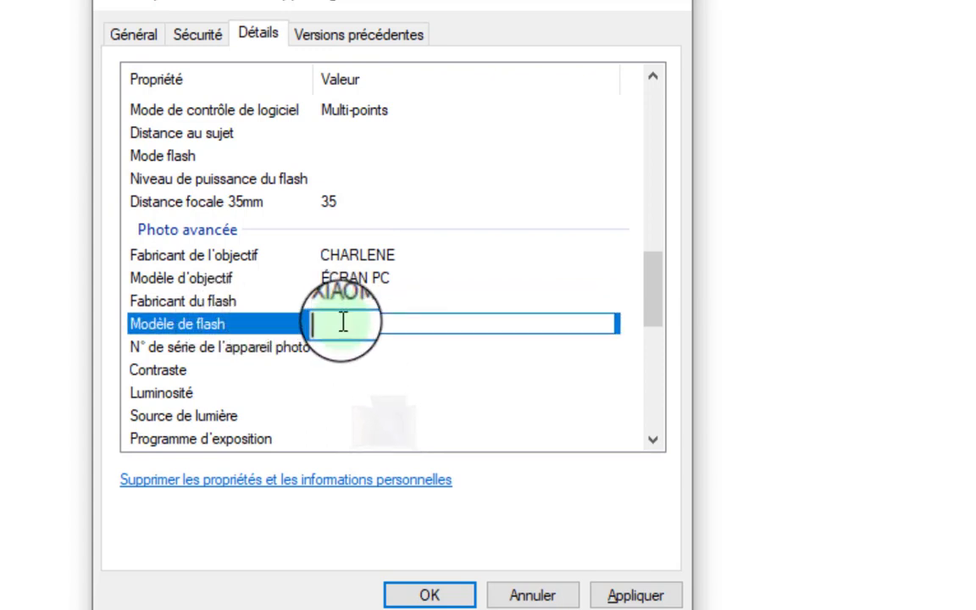
pyautogui.write('RE')
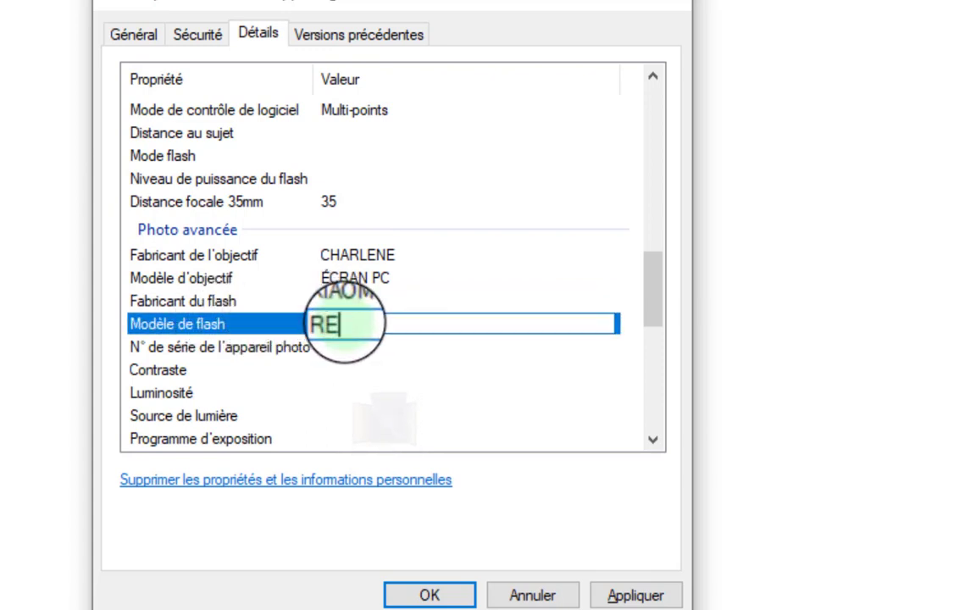
pyautogui.write('D MI')
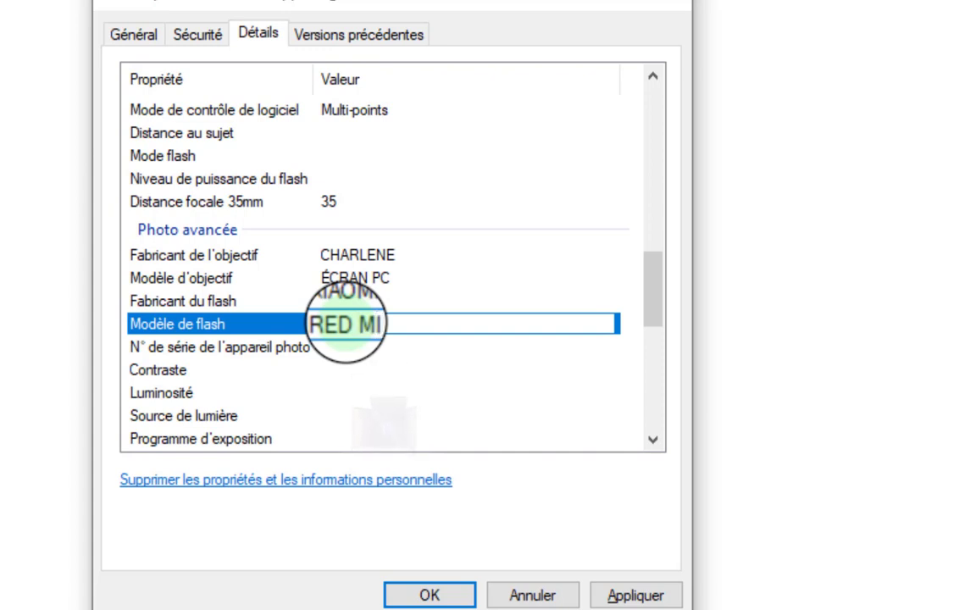
pyautogui.write(' GO')
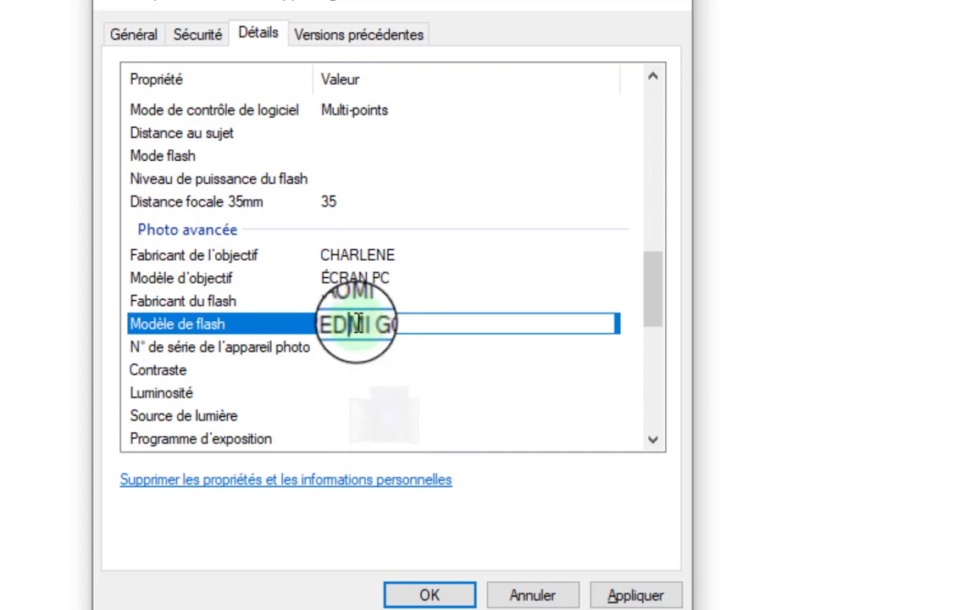
pyautogui.doubleClick(362, 324)
pyautogui.press('Delete')
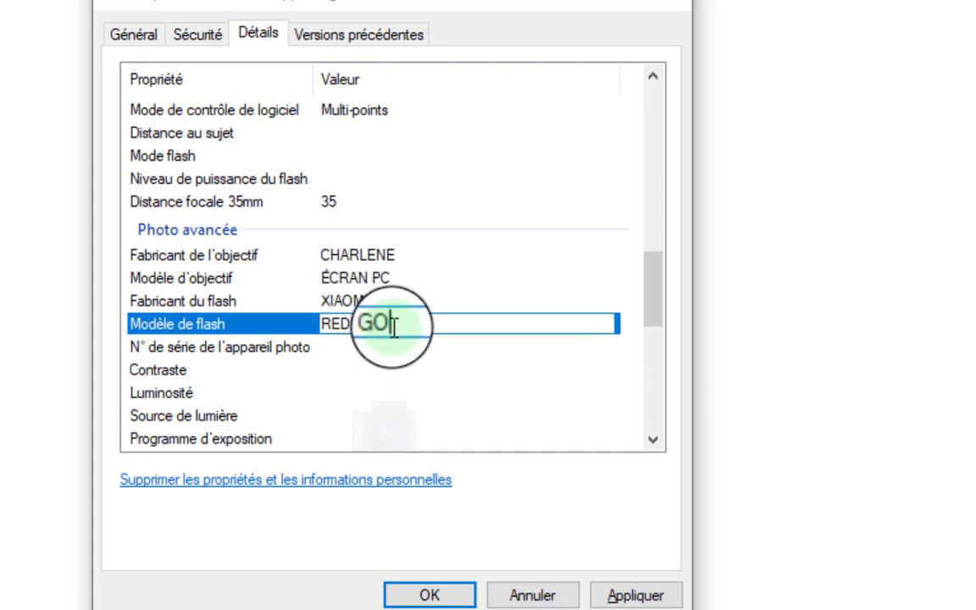
pyautogui.hotkey('ctrl', 'z')
pyautogui.press('Return')
# Enter a number in the camera serial number (N° de série) field and commit it.
pyautogui.click(363, 347)
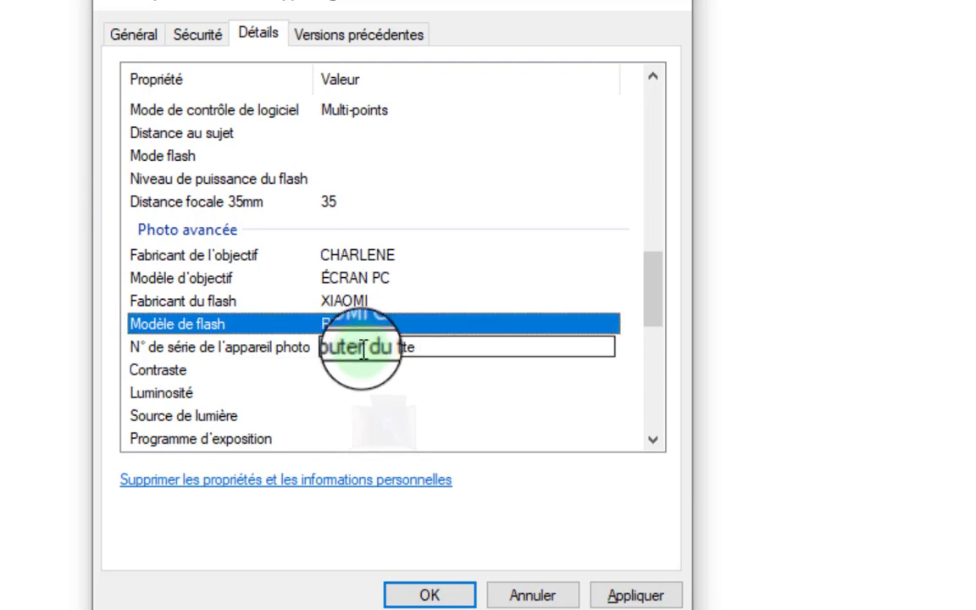
pyautogui.press('Escape')
pyautogui.click(301, 350)
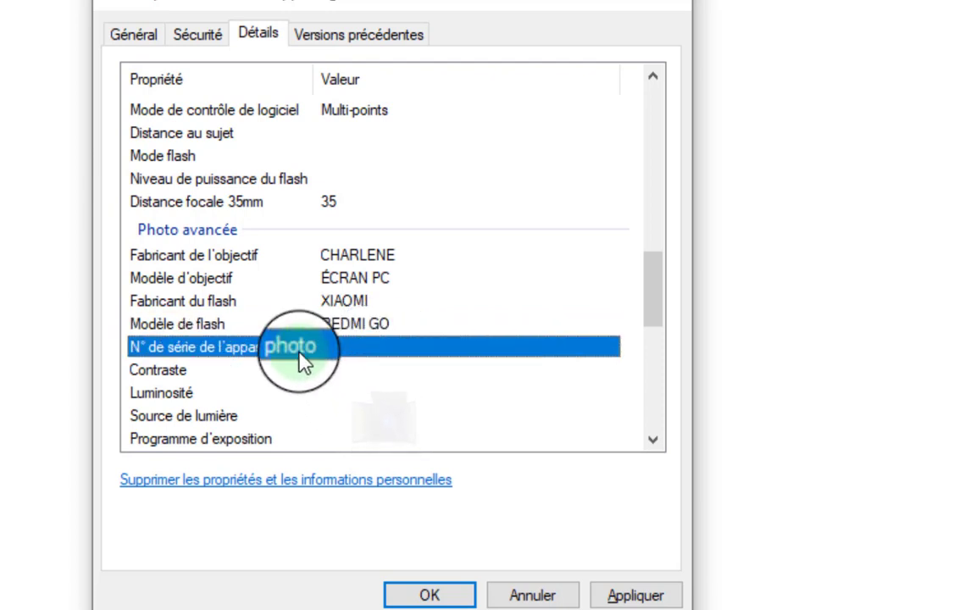
pyautogui.click(331, 349)
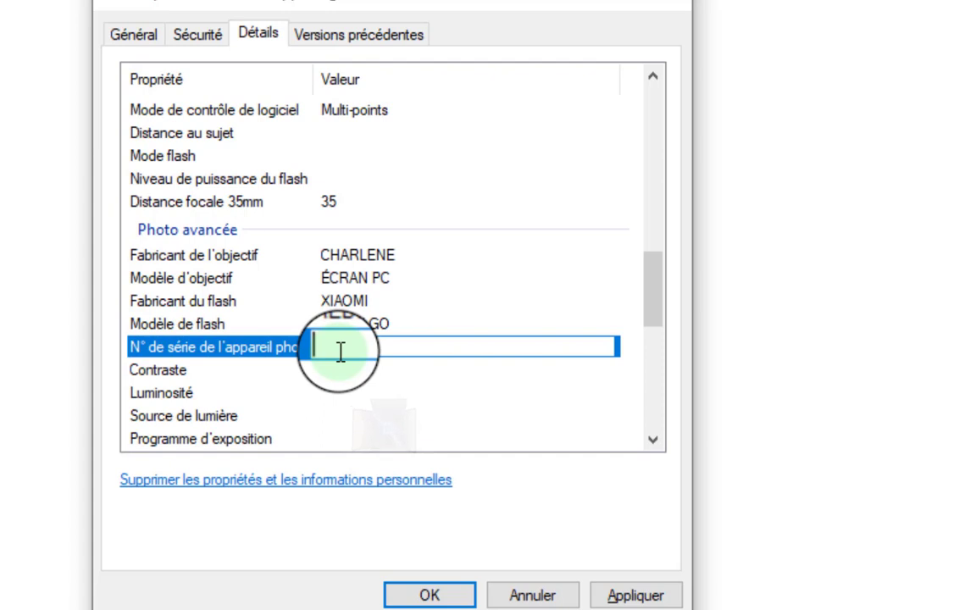
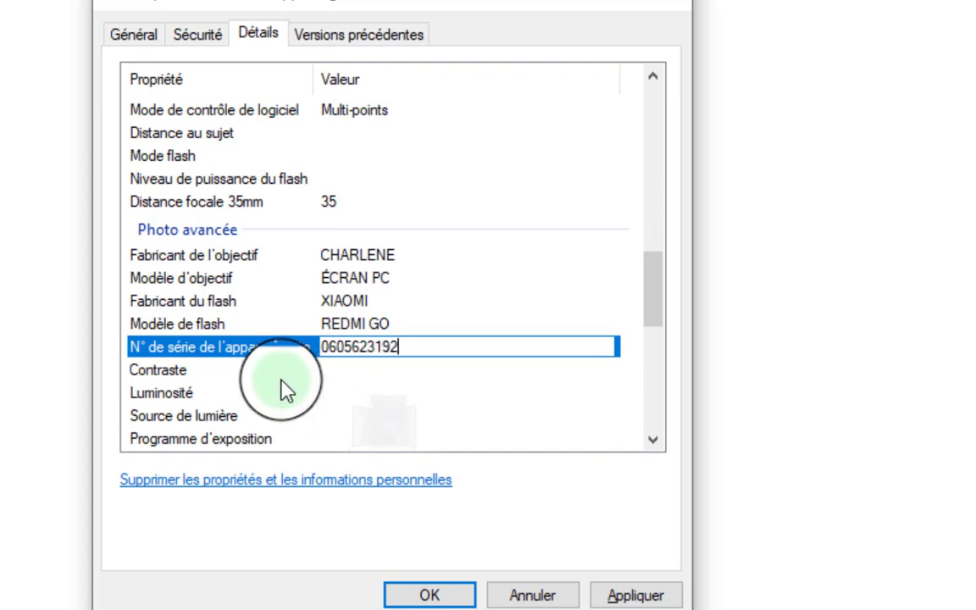
pyautogui.press('Return')
pyautogui.click(322, 355)
pyautogui.press('Return')
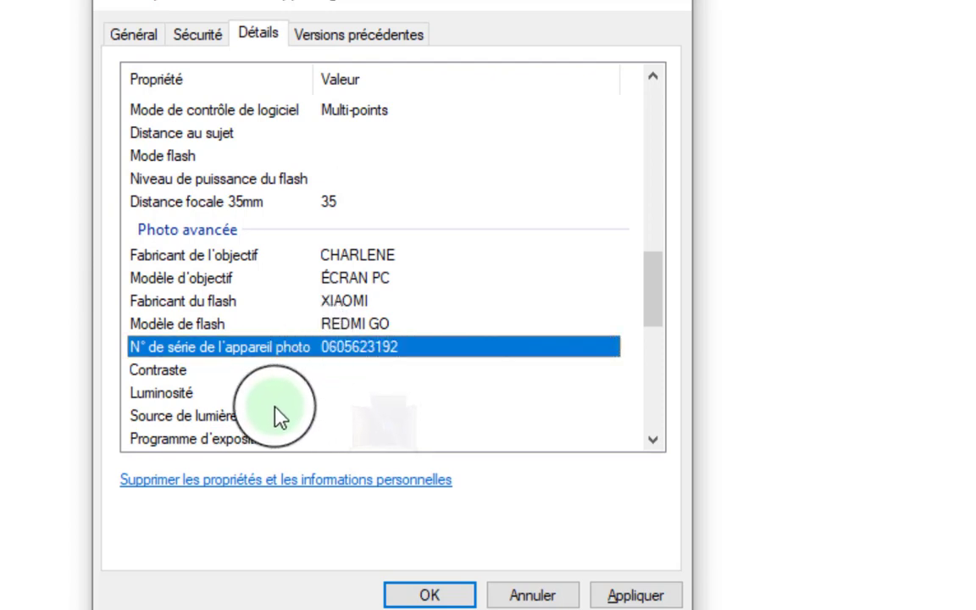
# Set the Contraste value to Logique from its dropdown.
pyautogui.click(180, 373)
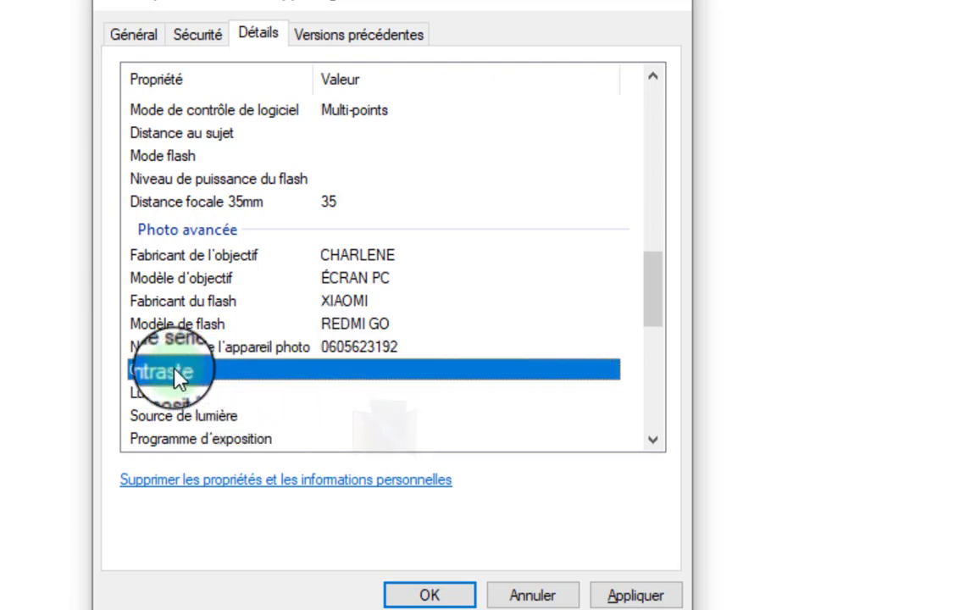
pyautogui.click(392, 376)
pyautogui.click(419, 381)
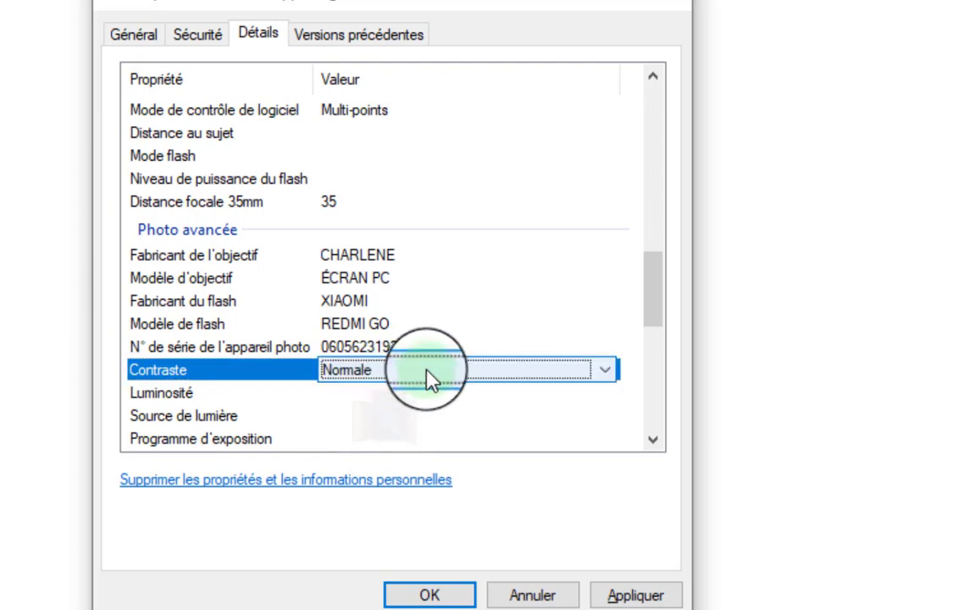
pyautogui.click(605, 370)
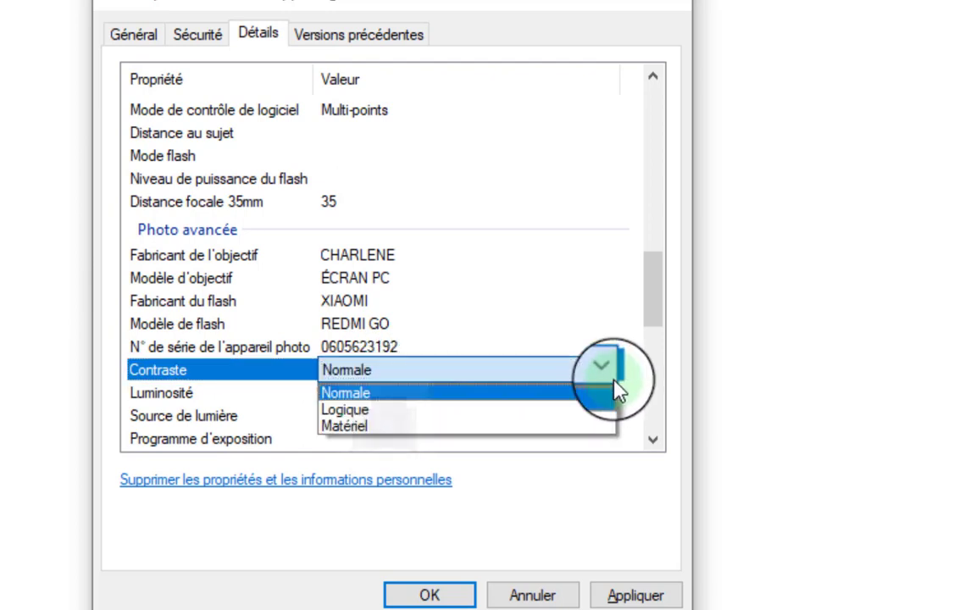
pyautogui.click(349, 406)
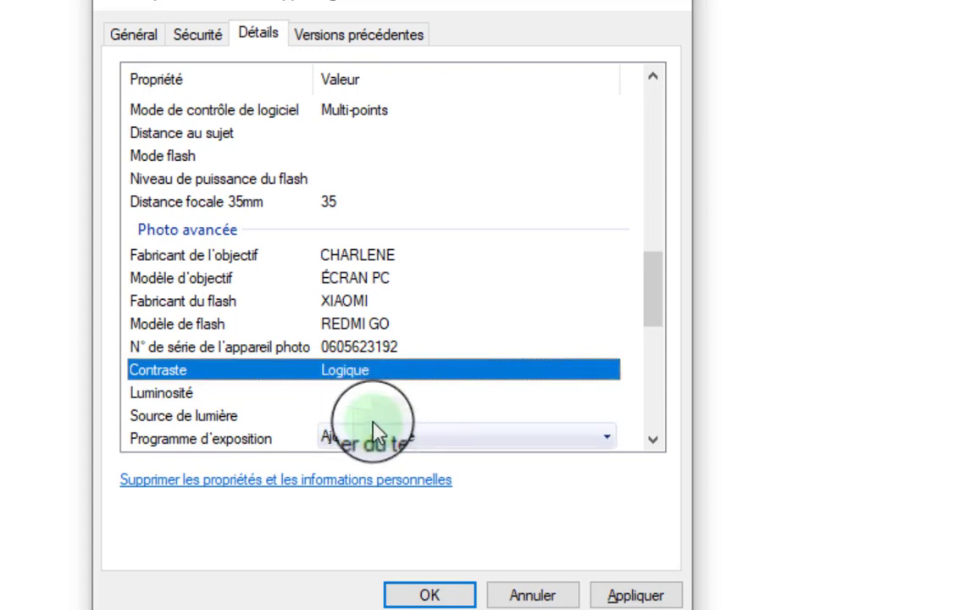
pyautogui.scroll(-1, 286, 402)
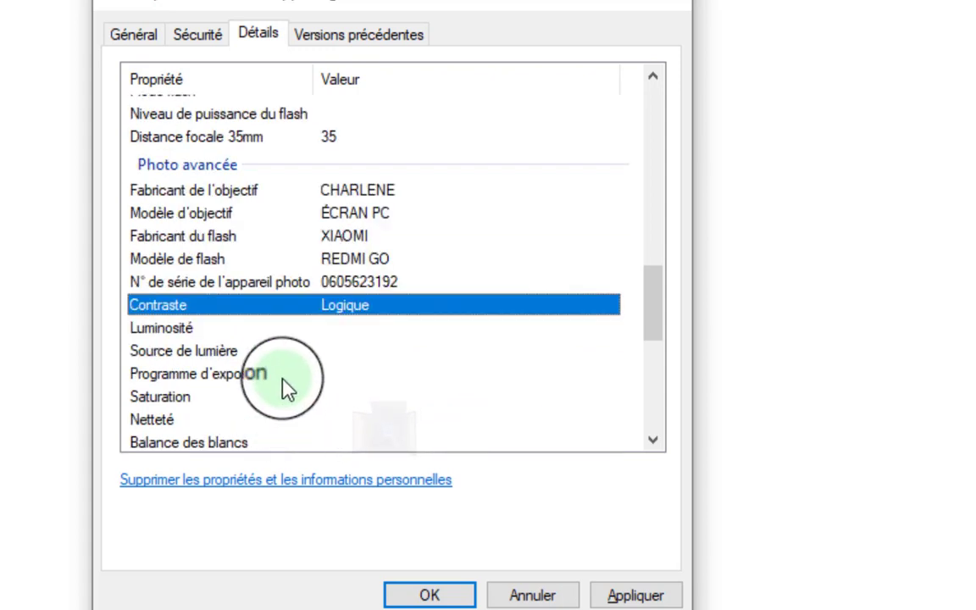
# Set the Programme d'exposition to Manuelle.
pyautogui.click(187, 329)
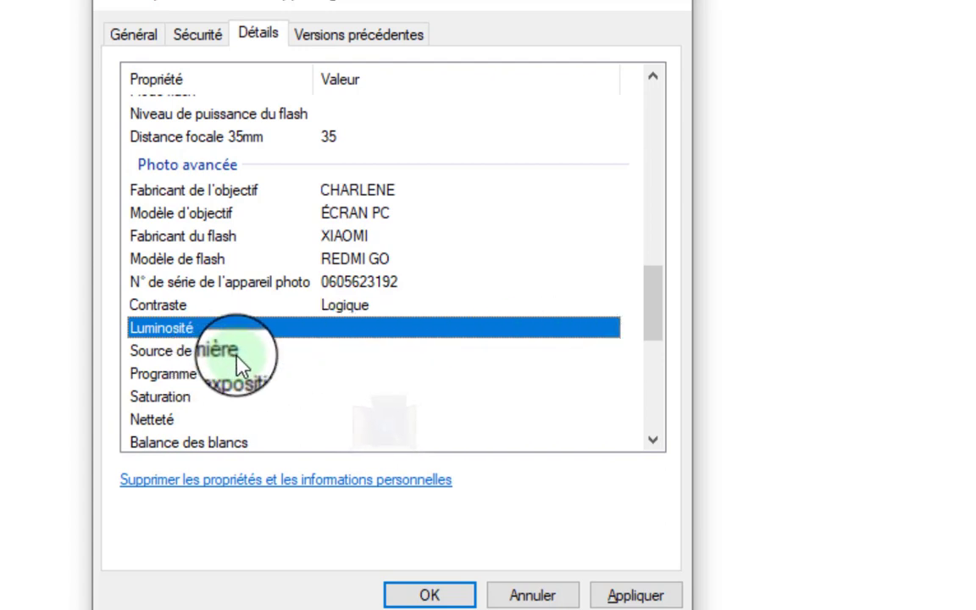
pyautogui.click(339, 353)
pyautogui.click(610, 377)
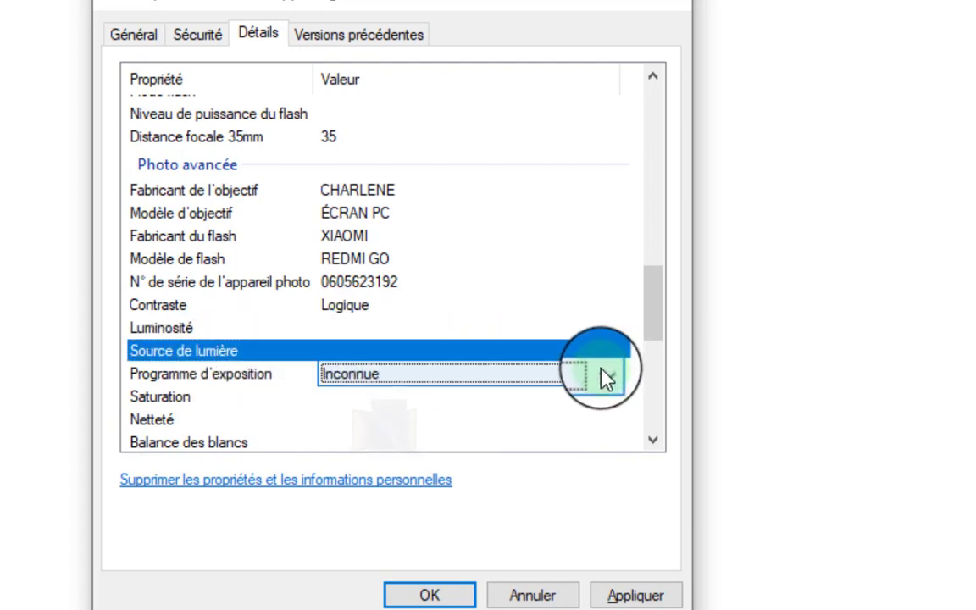
pyautogui.click(601, 378)
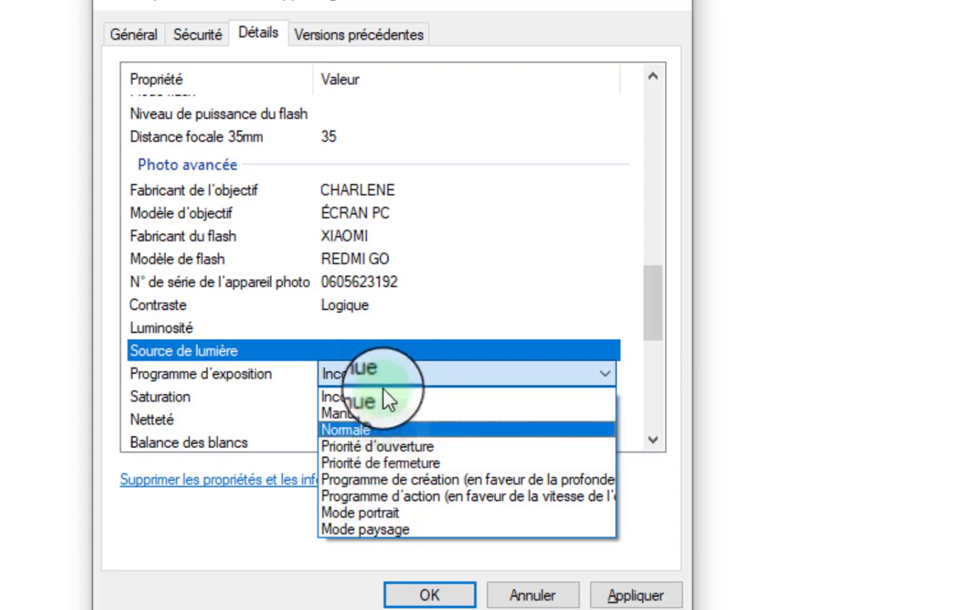
pyautogui.click(372, 416)
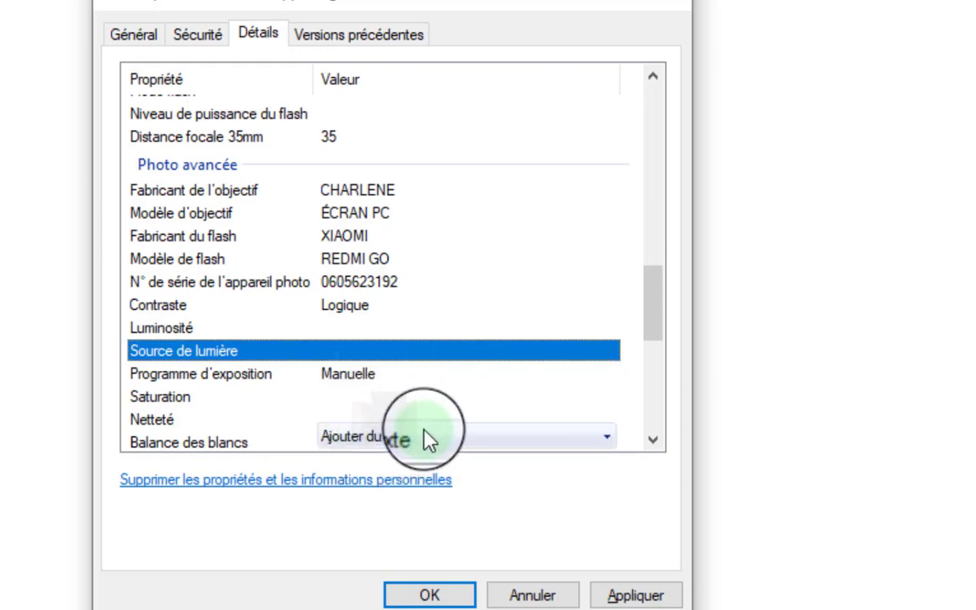
# Open the sharpness options without changing them, then scroll further down.
pyautogui.click(358, 420)
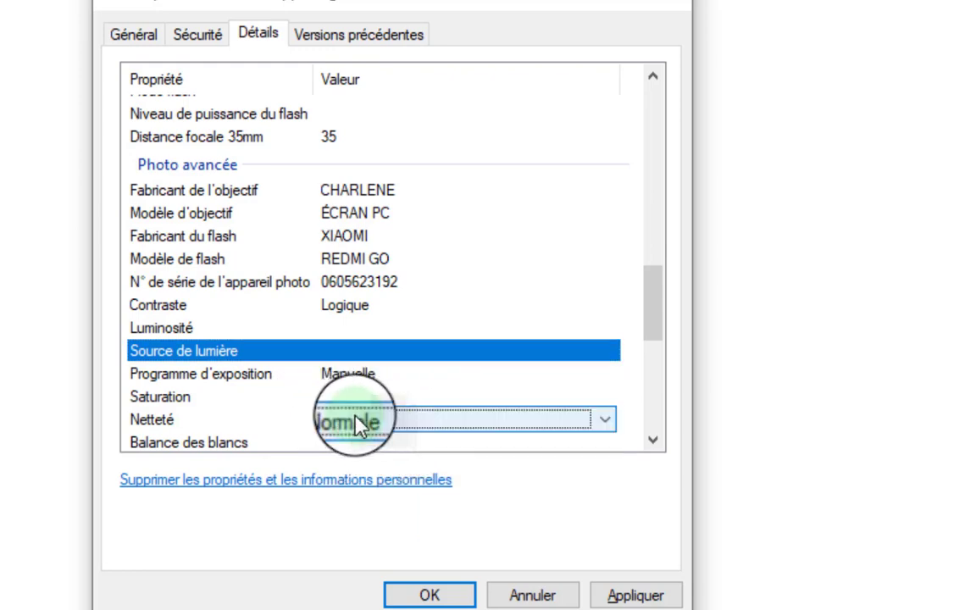
pyautogui.click(425, 424)
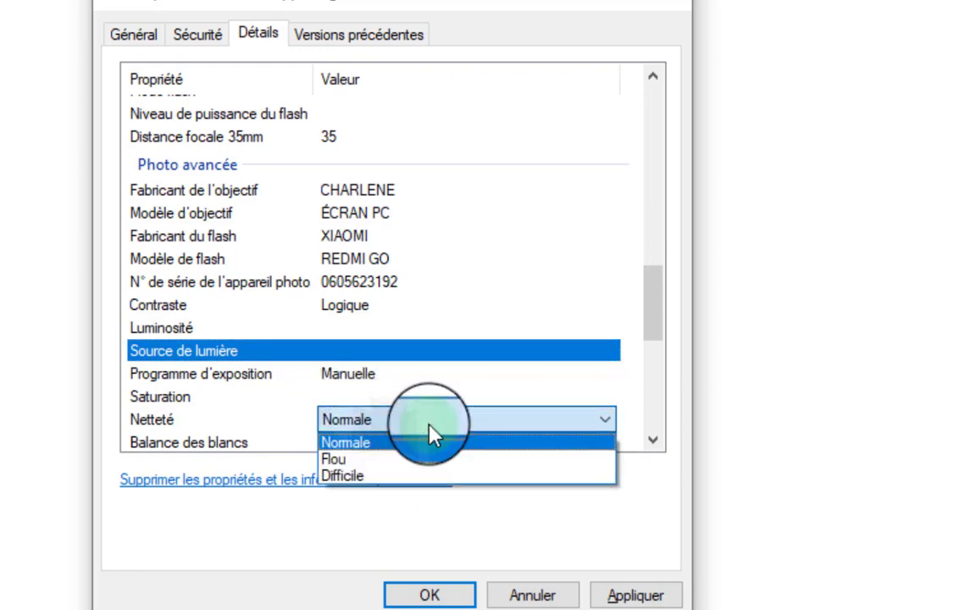
pyautogui.click(429, 428)
pyautogui.scroll(-1, 564, 407)
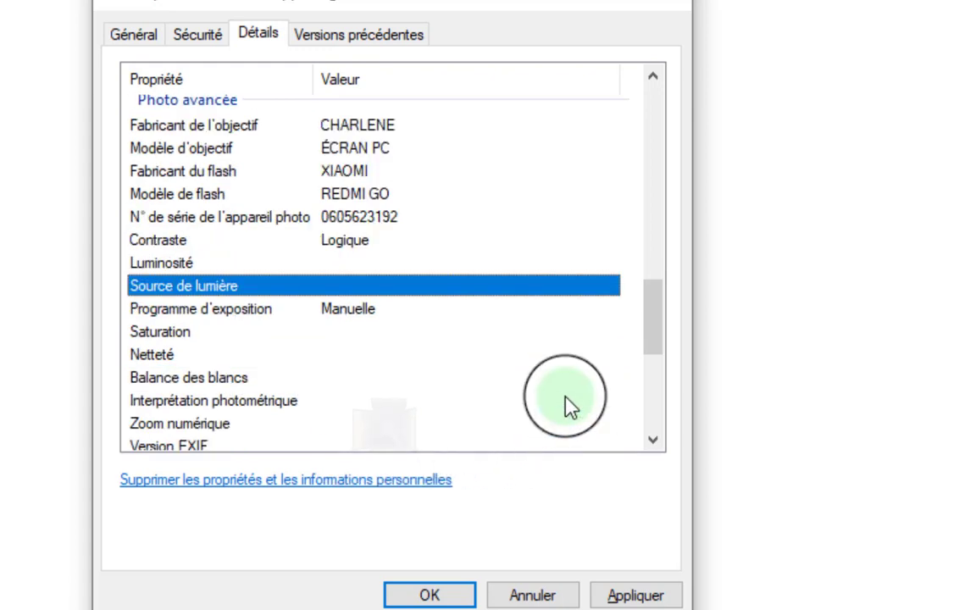
pyautogui.scroll(-1, 567, 406)
pyautogui.click(392, 257)
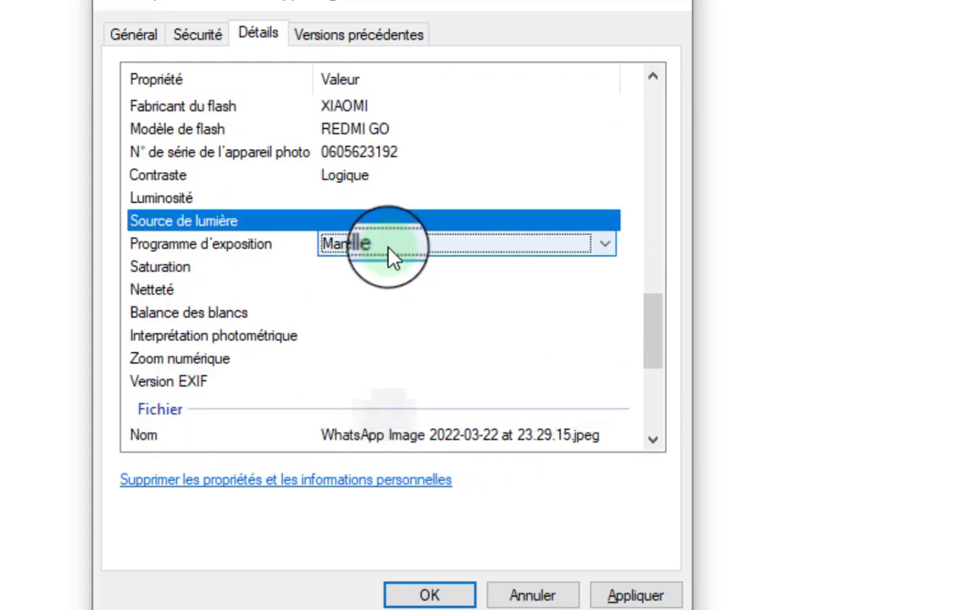
pyautogui.click(273, 288)
pyautogui.click(322, 270)
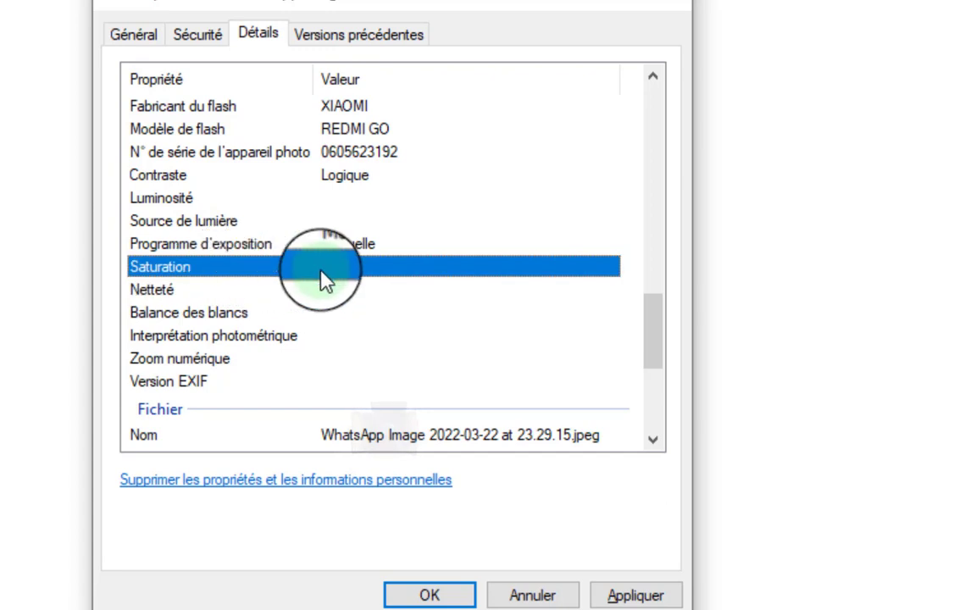
pyautogui.click(427, 295)
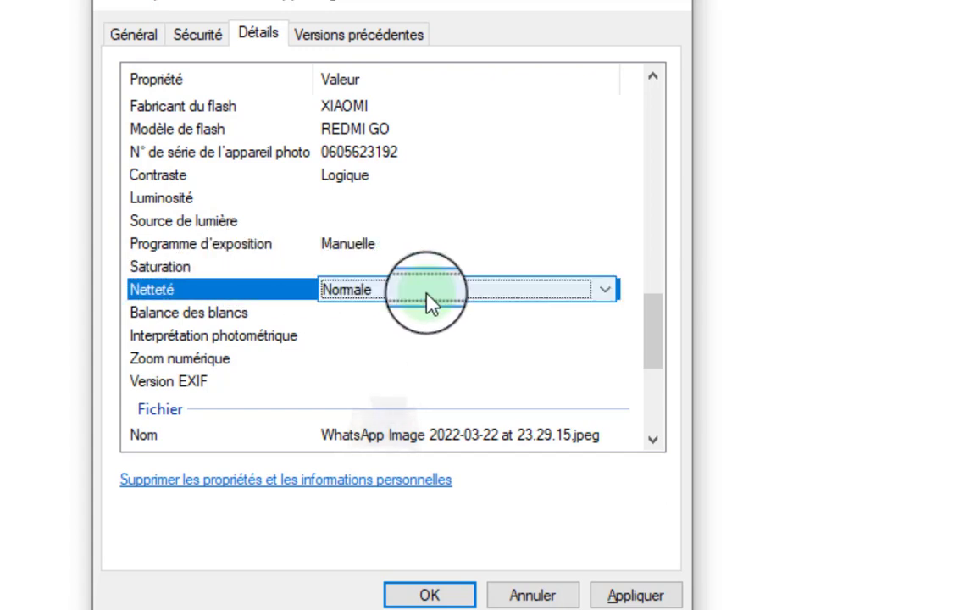
pyautogui.click(451, 315)
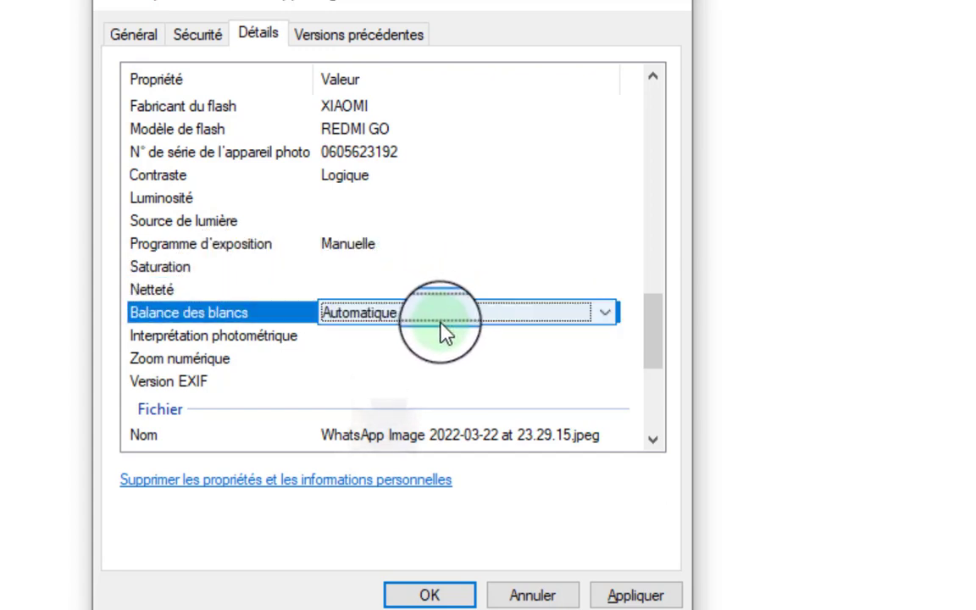
pyautogui.click(605, 315)
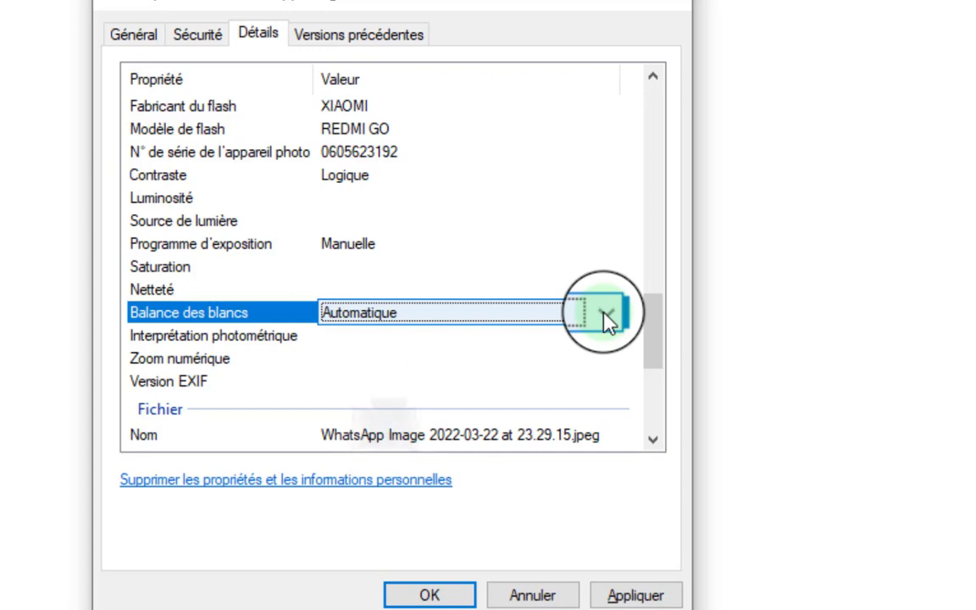
pyautogui.click(549, 388)
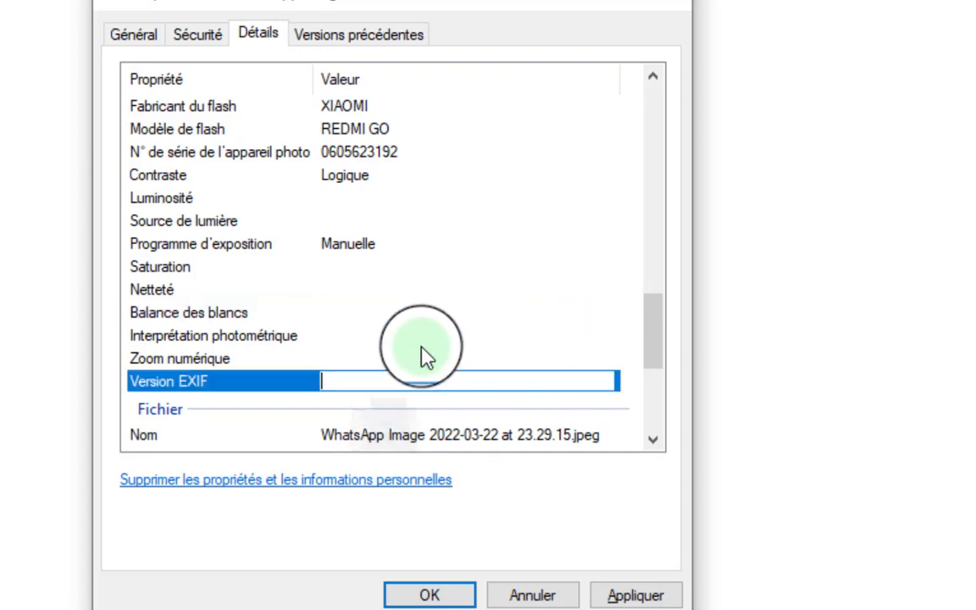
pyautogui.click(237, 363)
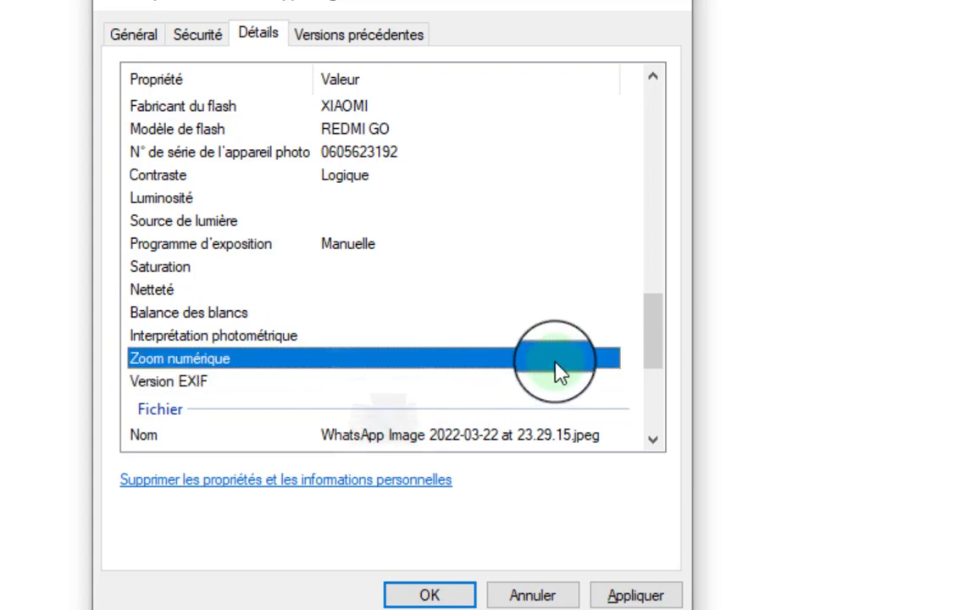
pyautogui.click(396, 381)
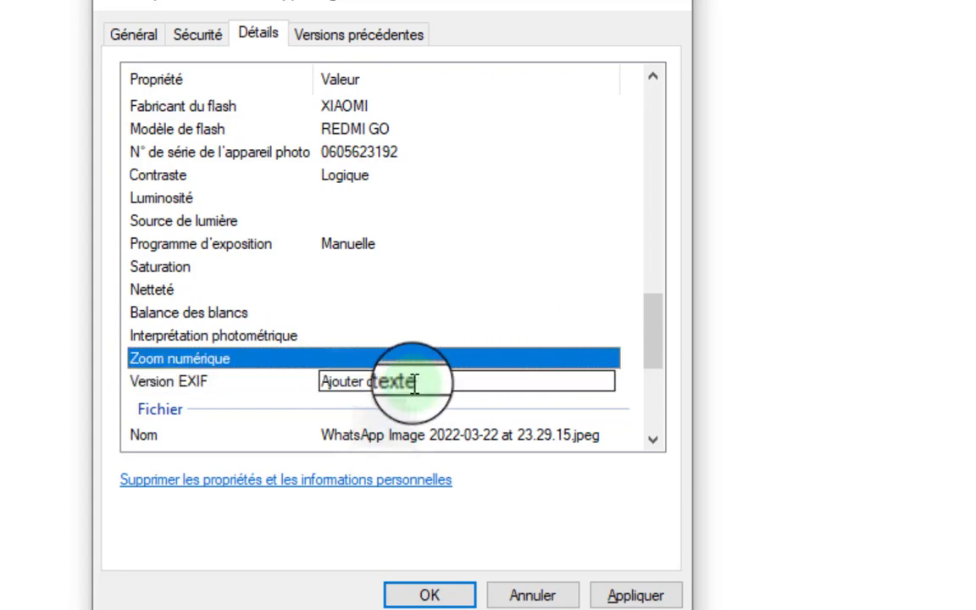
pyautogui.click(331, 398)
pyautogui.click(334, 384)
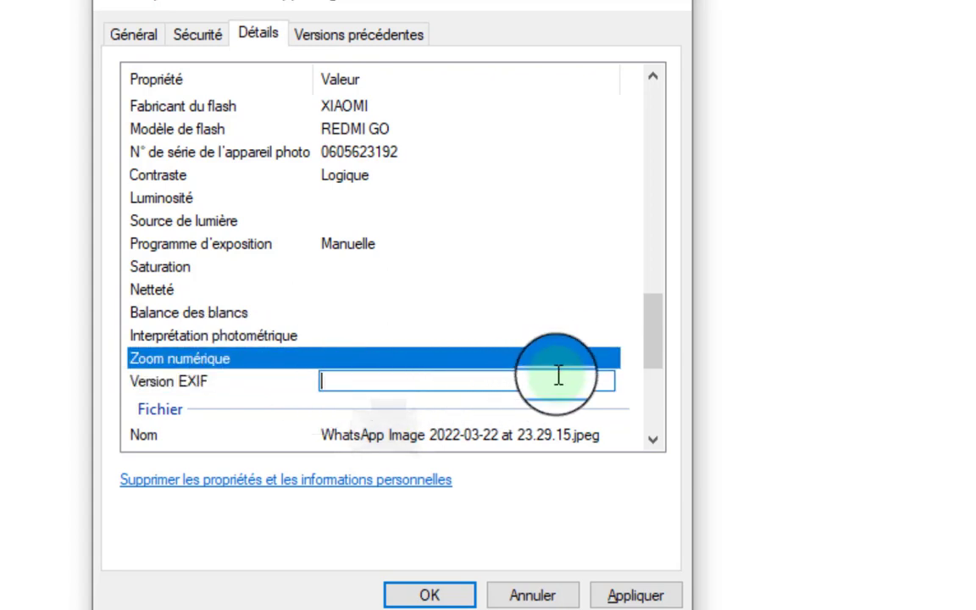
pyautogui.click(360, 396)
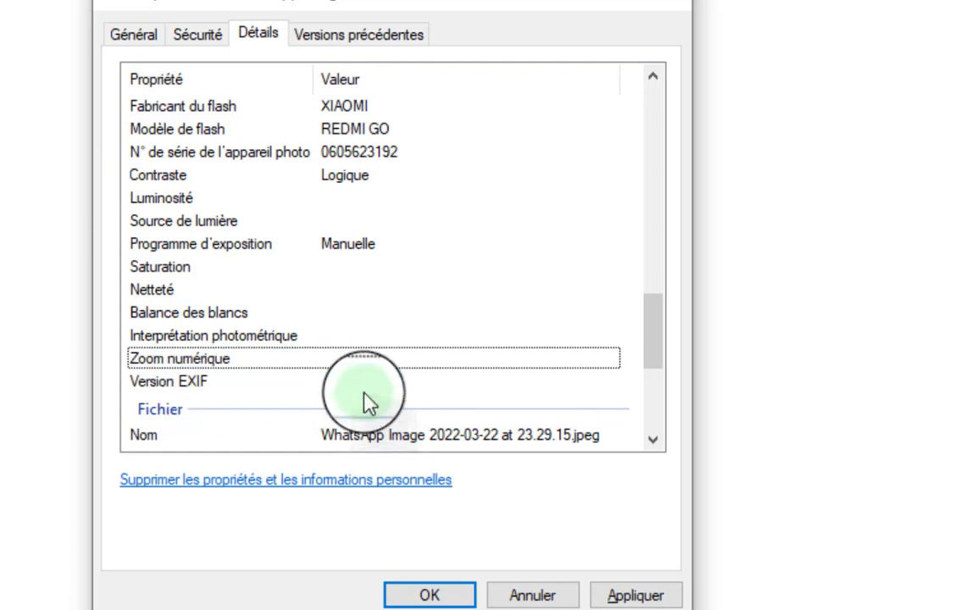
pyautogui.click(370, 382)
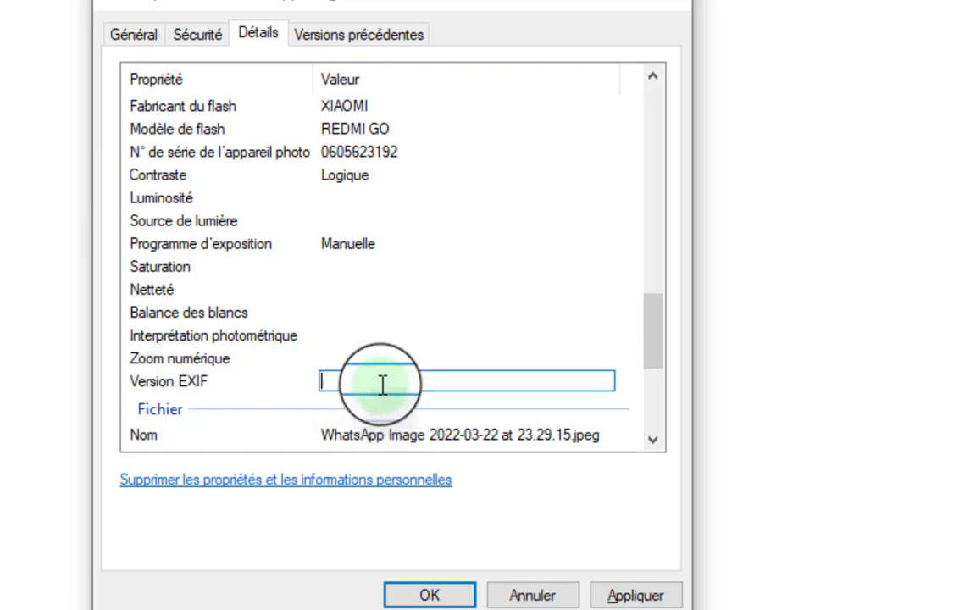
pyautogui.click(231, 367)
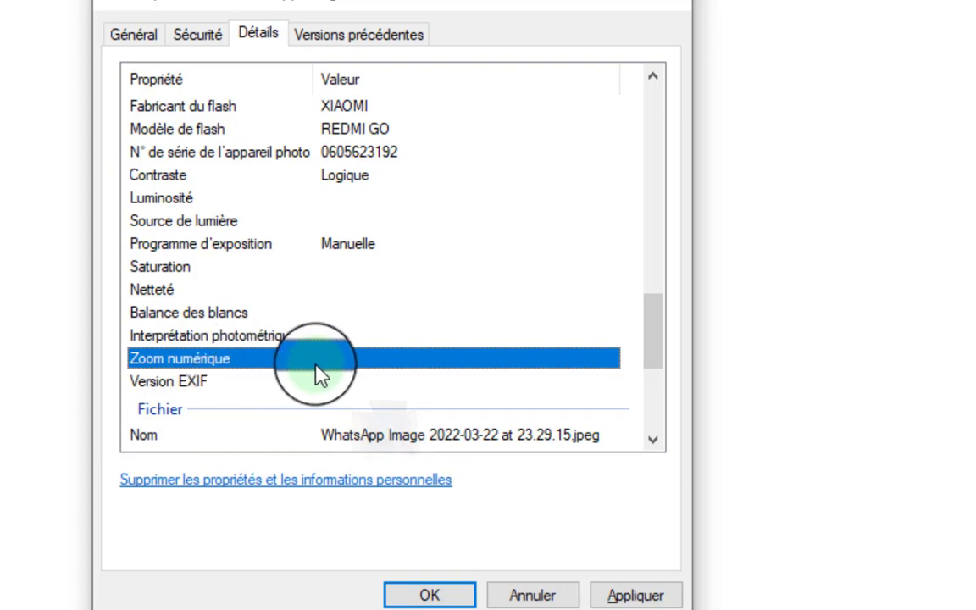
pyautogui.scroll(-1, 337, 392)
pyautogui.scroll(-1, 337, 392)
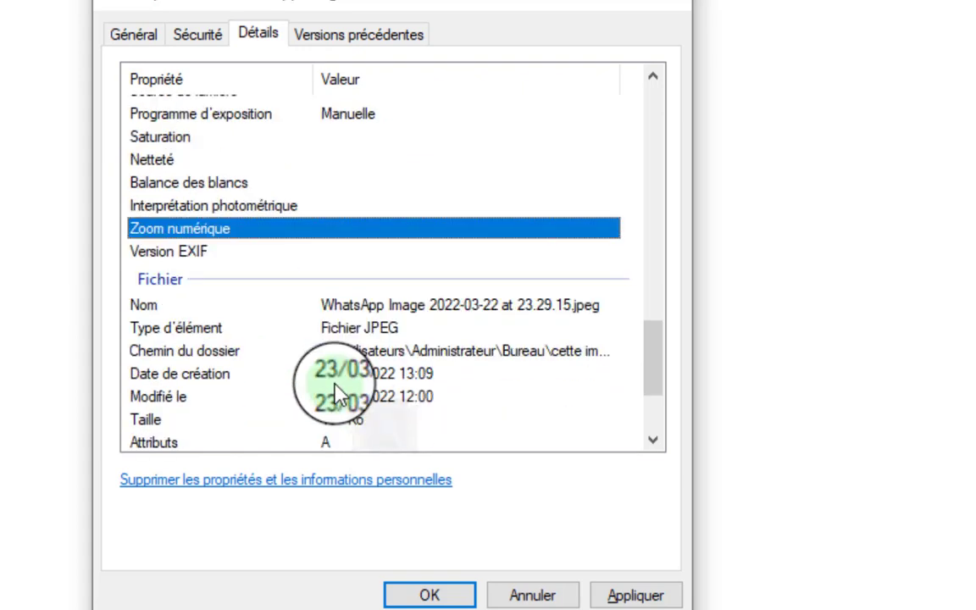
pyautogui.scroll(-2, 301, 360)
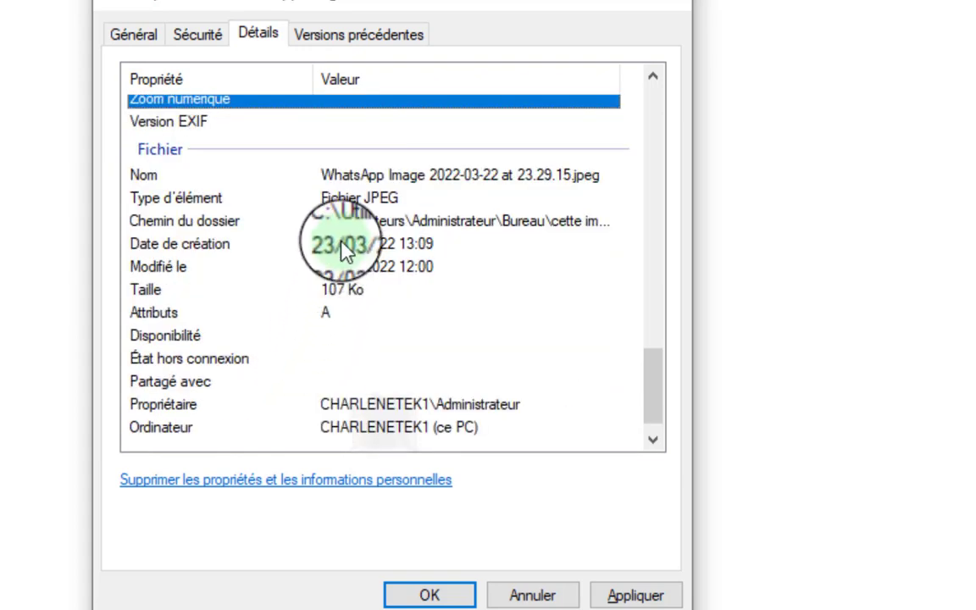
pyautogui.click(405, 201)
pyautogui.click(449, 222)
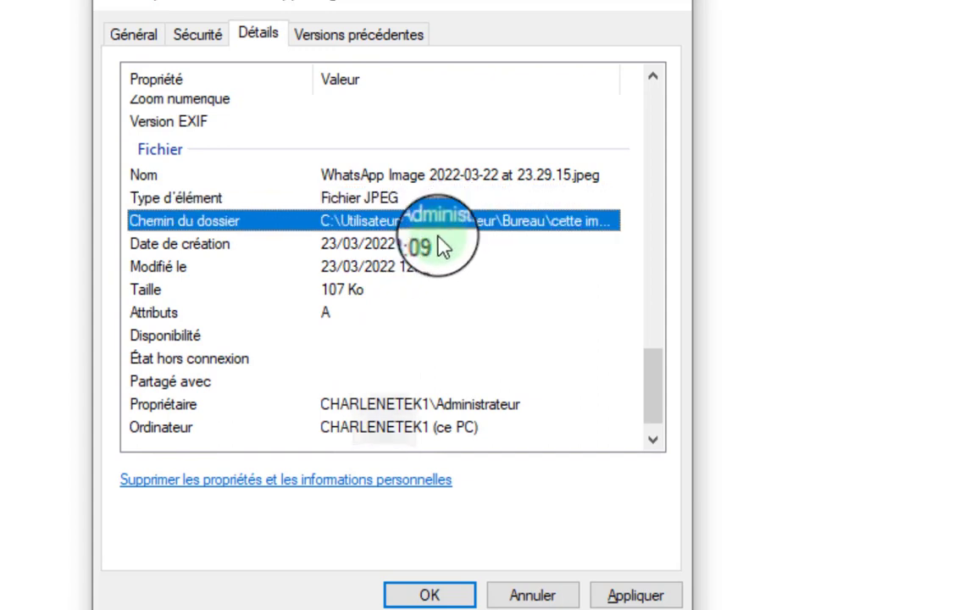
pyautogui.click(435, 246)
pyautogui.click(428, 271)
pyautogui.click(352, 313)
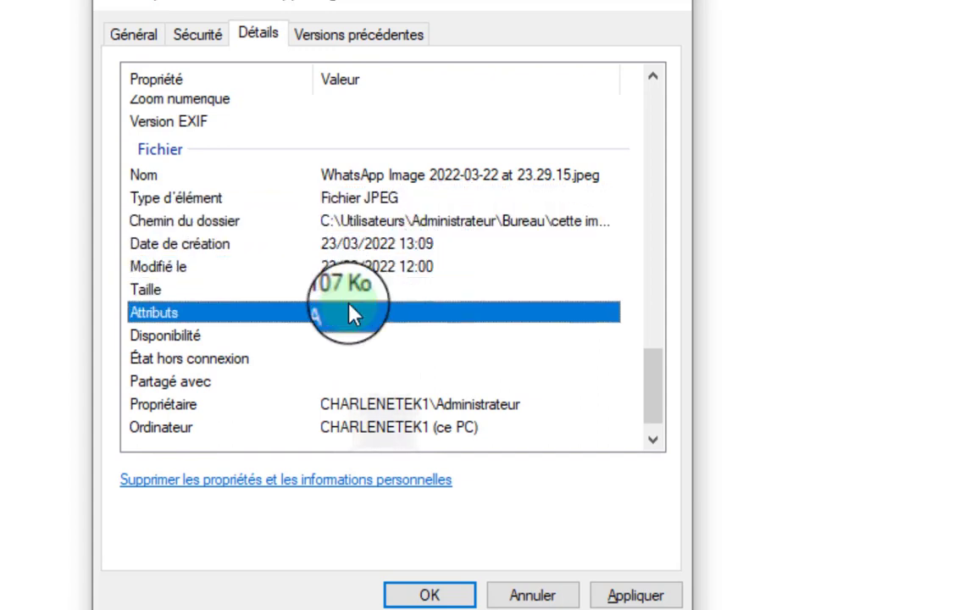
pyautogui.scroll(-1, 372, 338)
pyautogui.click(388, 382)
pyautogui.click(414, 422)
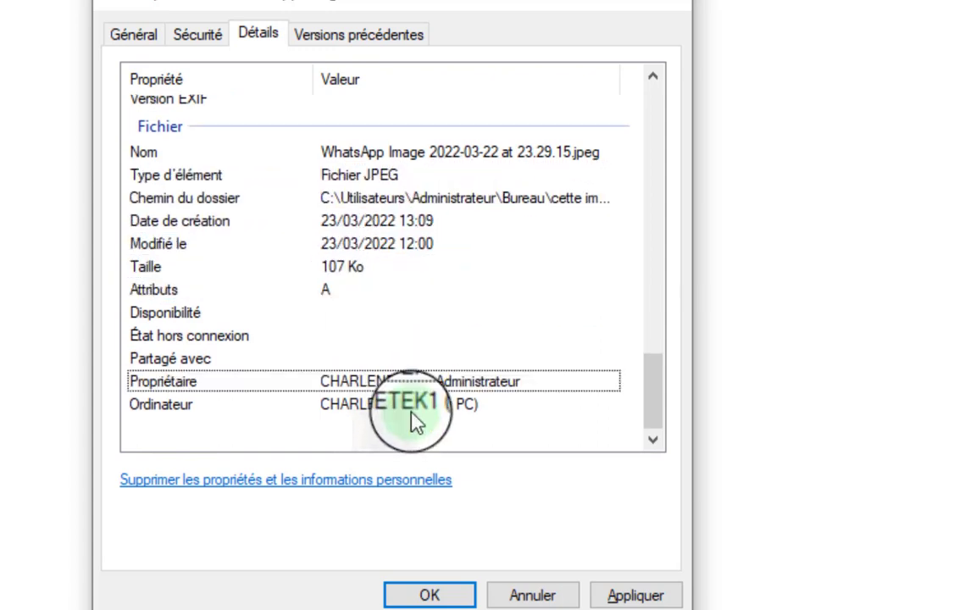
pyautogui.scroll(15, 497, 283)
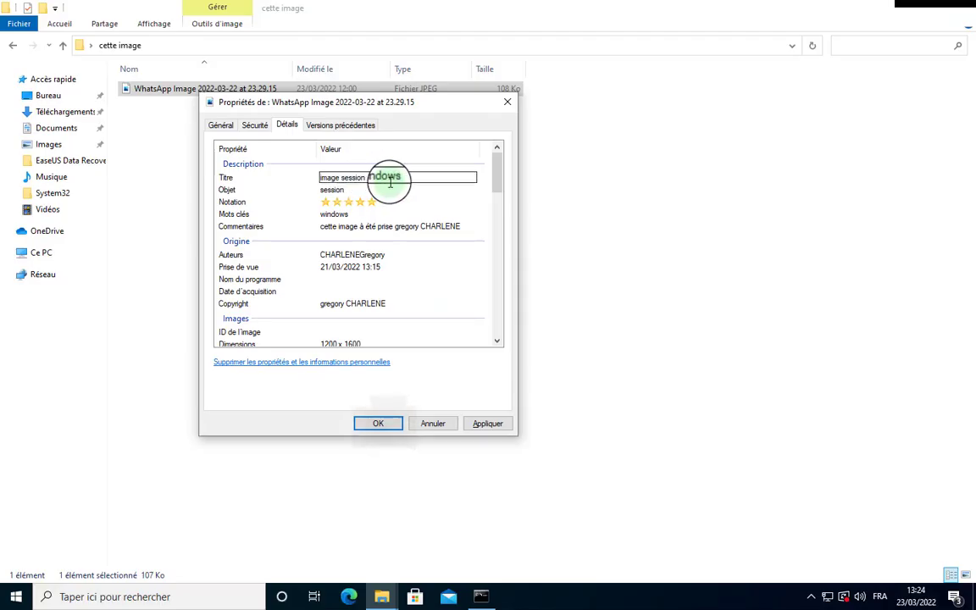
# Confirm the new title and apply all metadata changes, closing Properties.
pyautogui.press('Return')
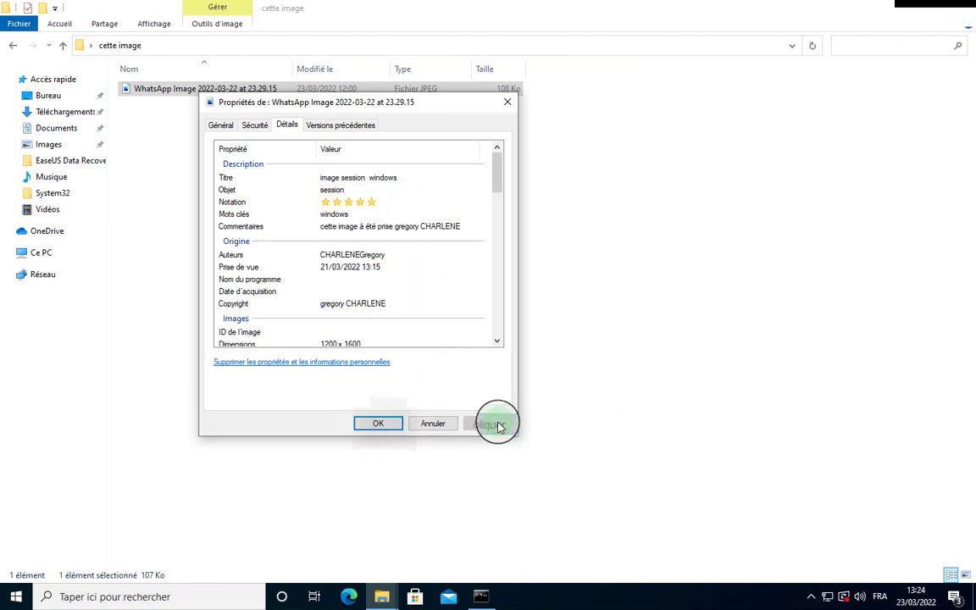
pyautogui.click(392, 423)
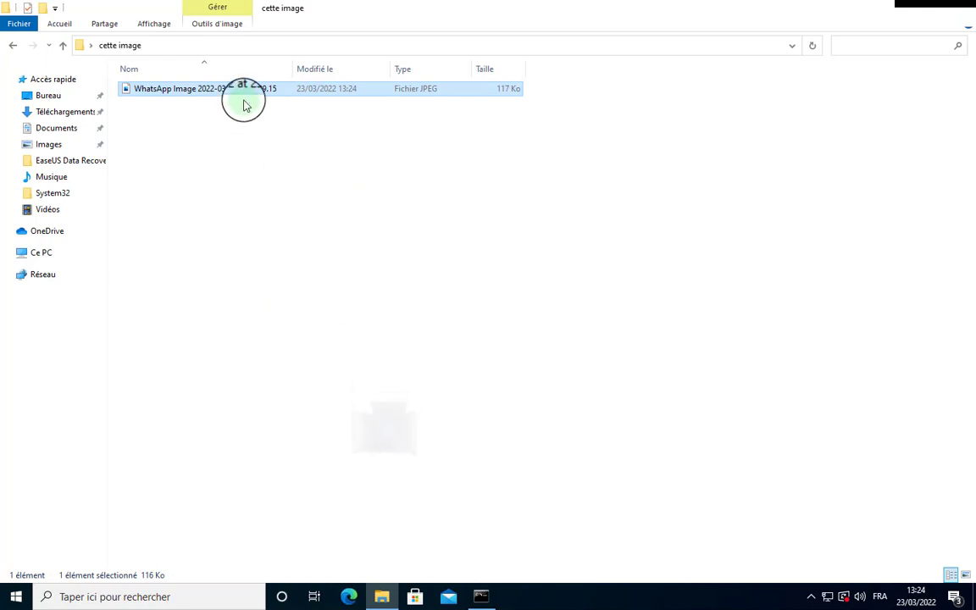
# Go back to the desktop and open the 'cette image' folder.
pyautogui.click(277, 149)
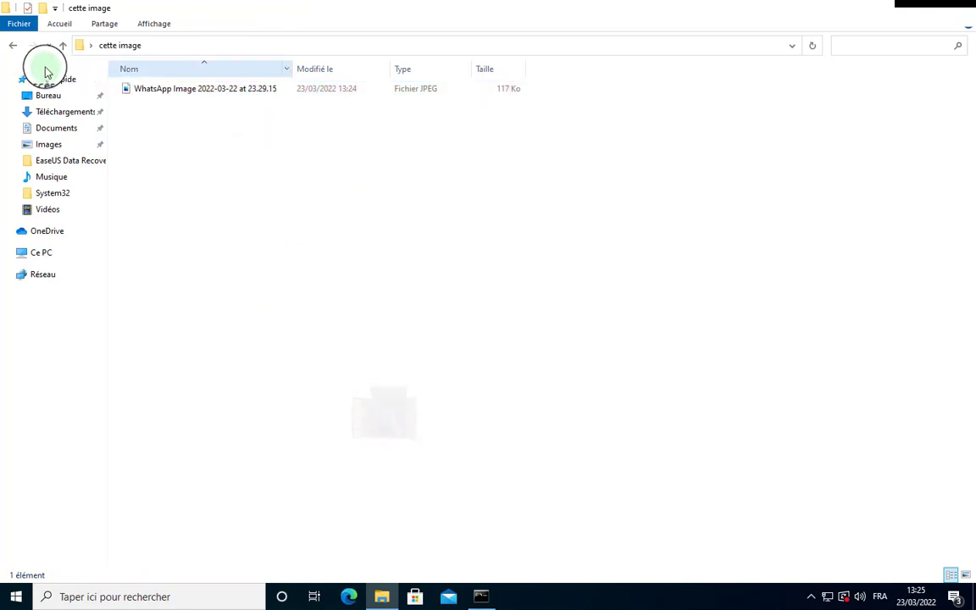
pyautogui.click(14, 46)
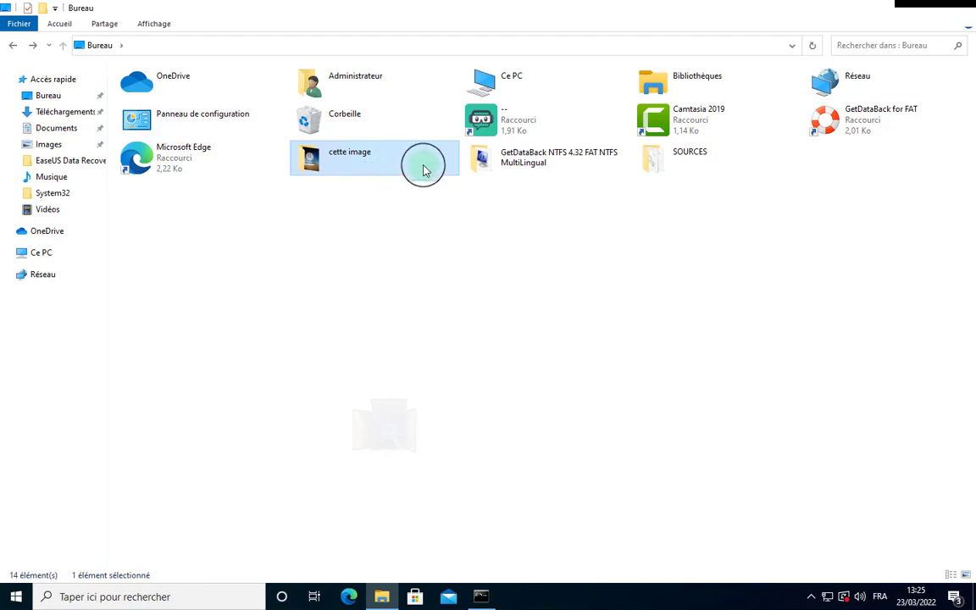
pyautogui.doubleClick(331, 153)
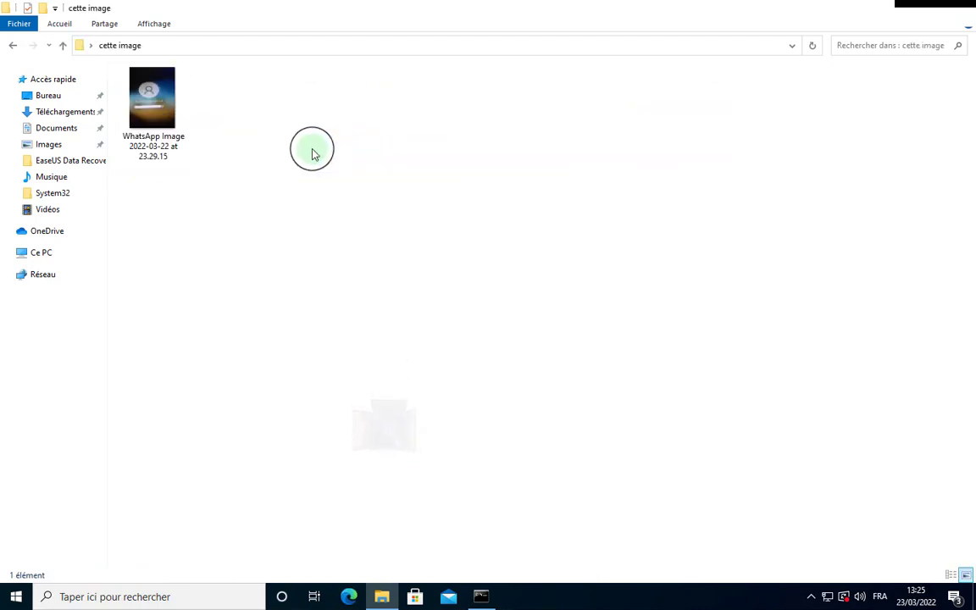
# Rename the image to 'image ouverture de session_' plus its suffix, then select it.
pyautogui.rightClick(161, 144)
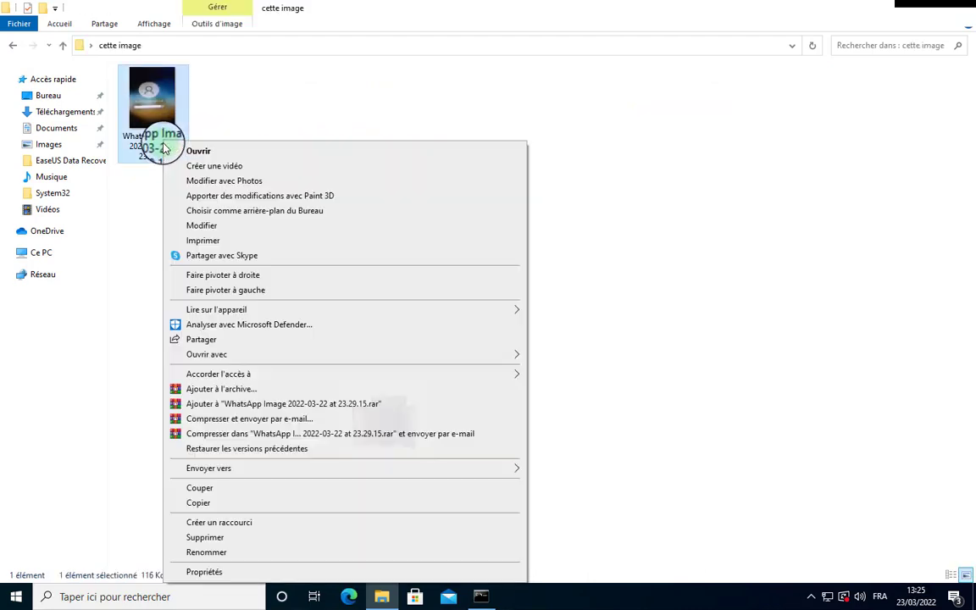
pyautogui.click(197, 573)
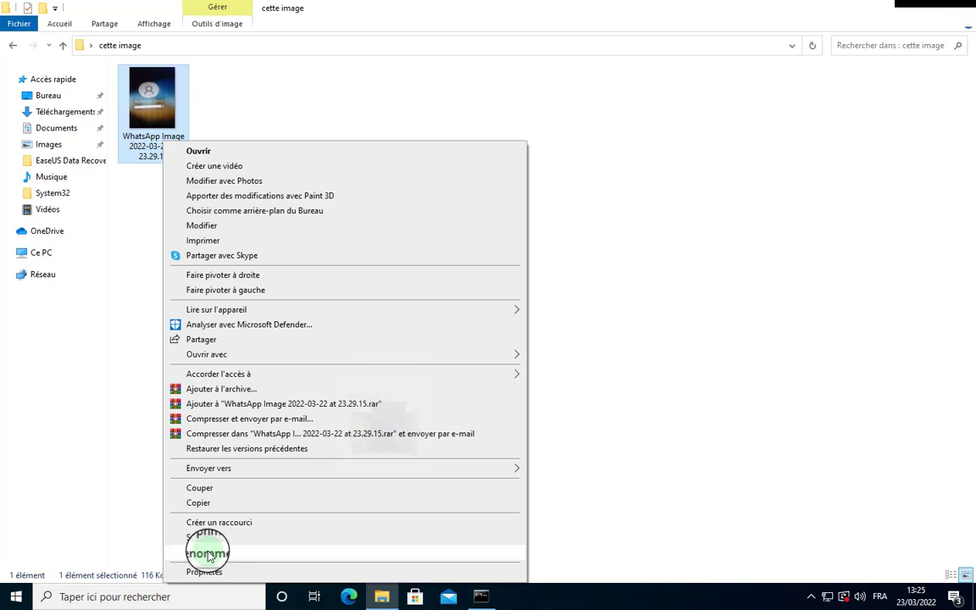
pyautogui.click(207, 555)
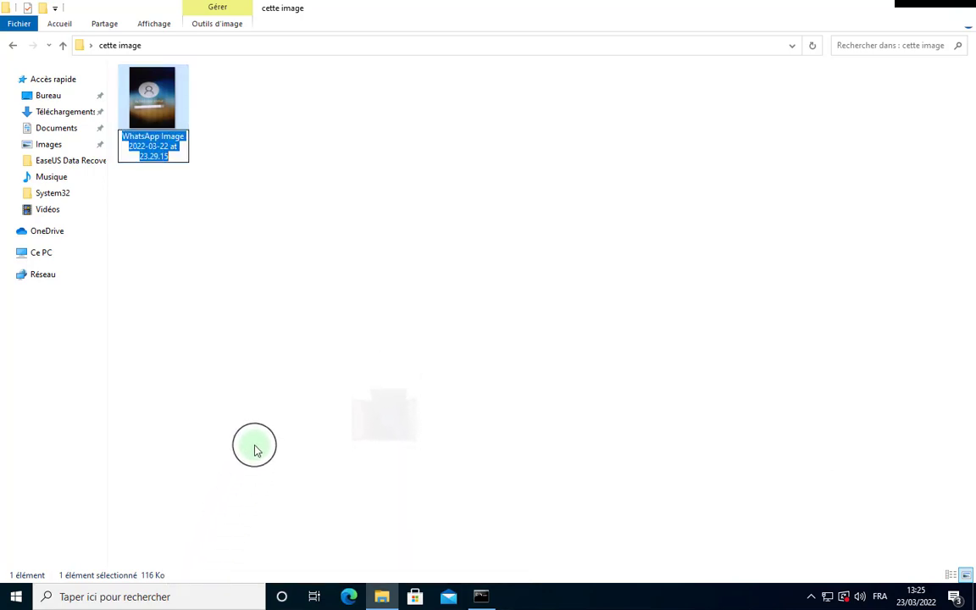
pyautogui.press('BackSpace')
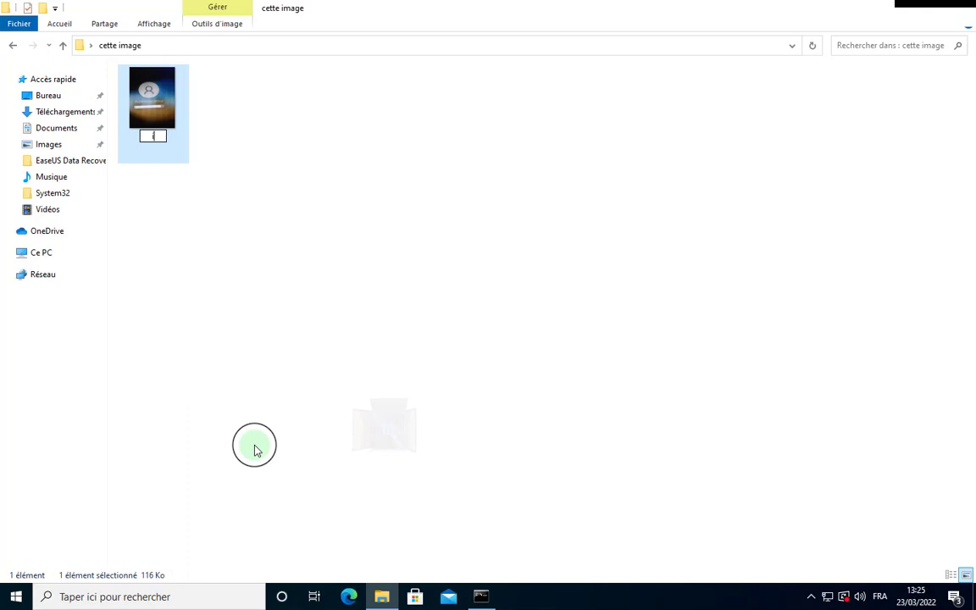
pyautogui.write('image ouve')
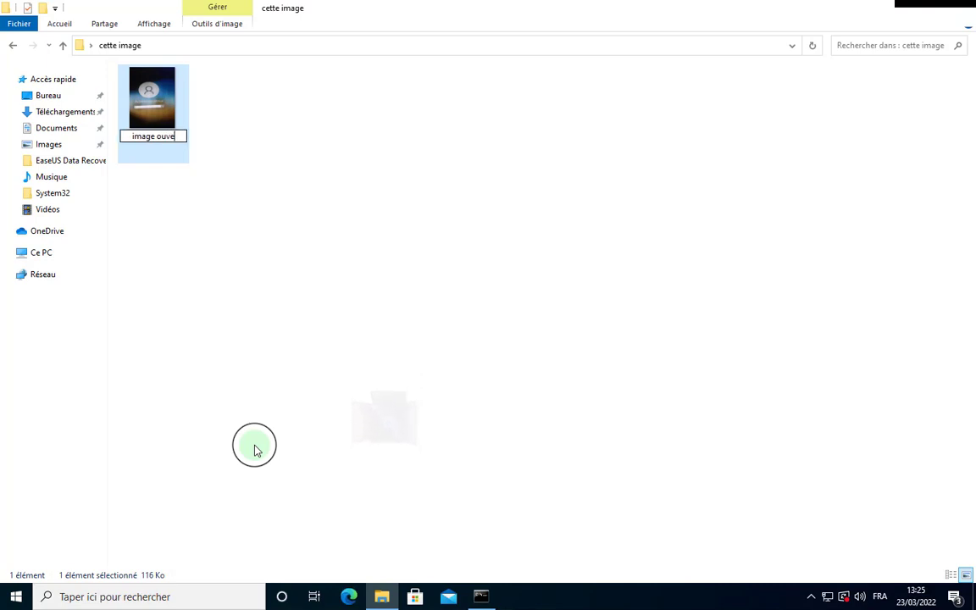
pyautogui.write('rture de')
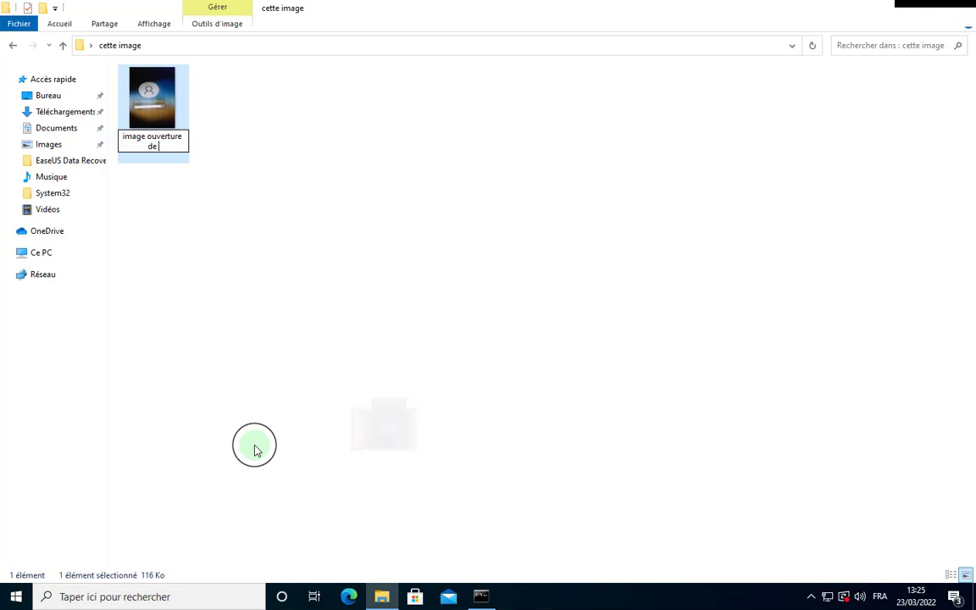
pyautogui.write(' se')
pyautogui.press('BackSpace')
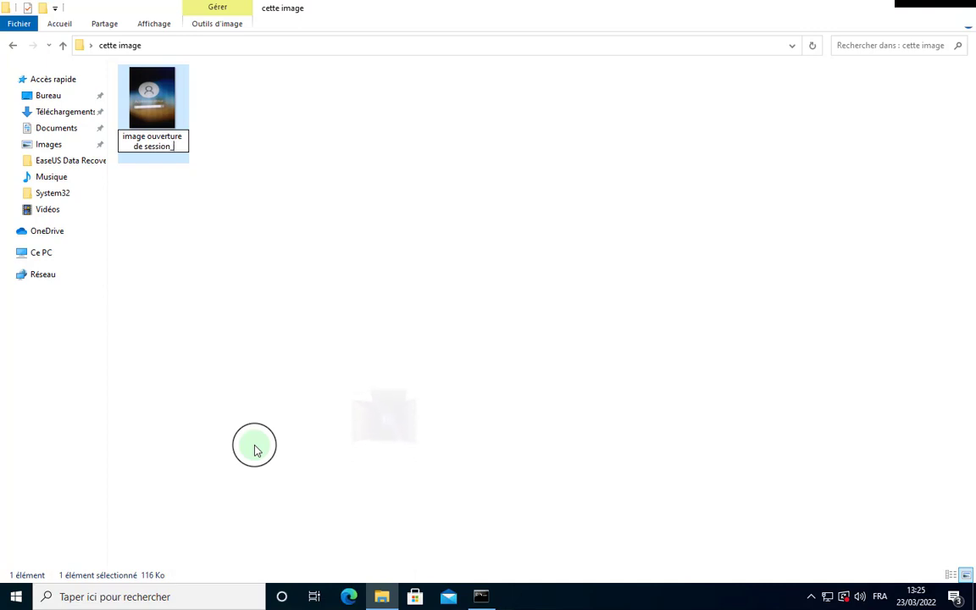
pyautogui.write('_CHAR')
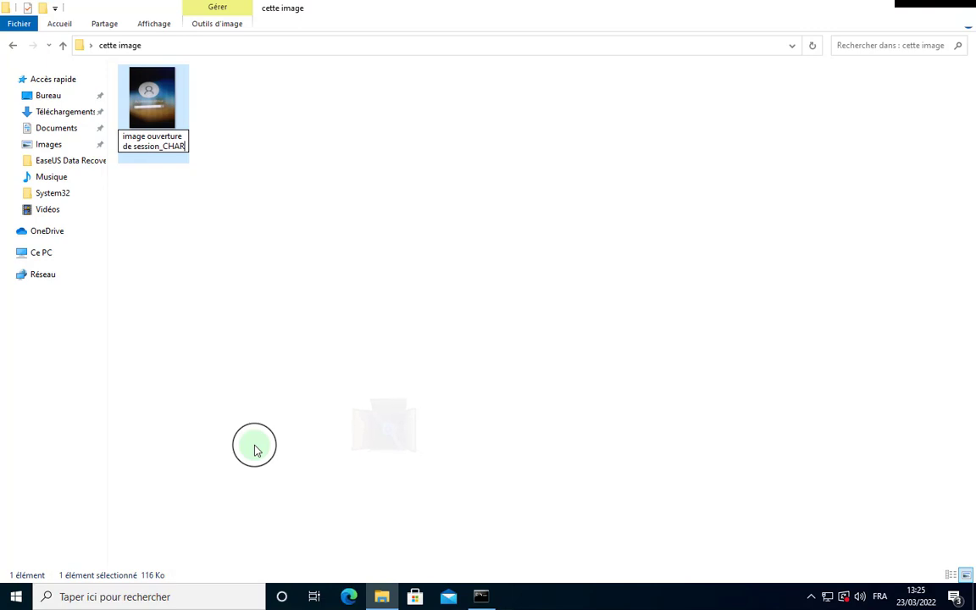
pyautogui.write('LENETEK')
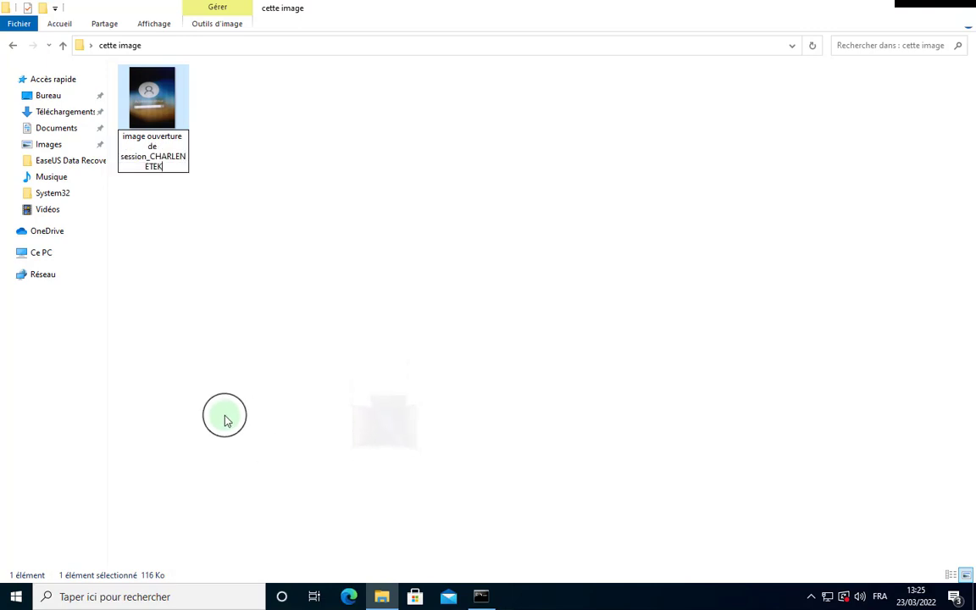
pyautogui.click(215, 354)
pyautogui.click(161, 152)
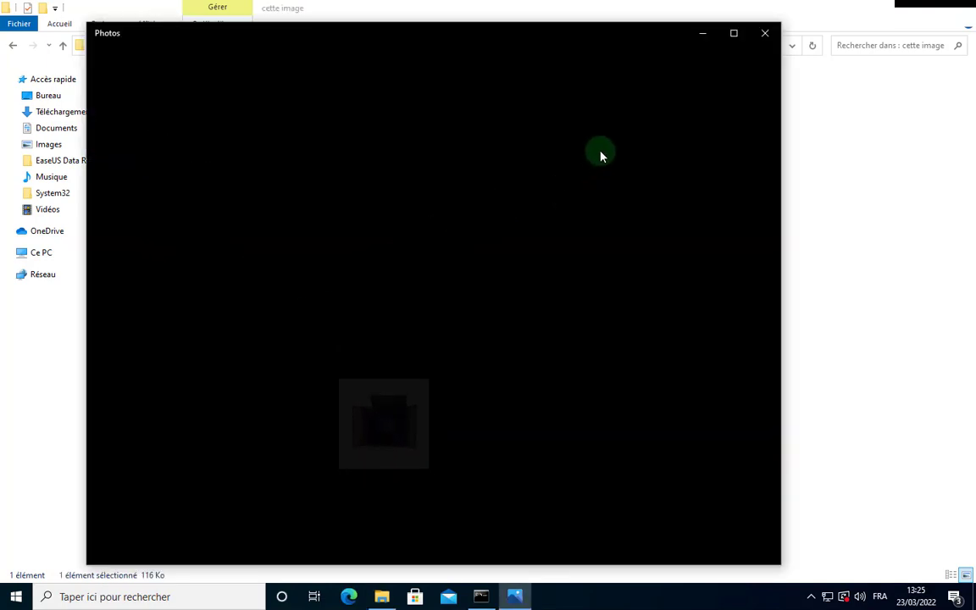
# Close Photos and review the photo's title, subject, rating, keywords and comments in Propriétés > Détails.
pyautogui.click(765, 35)
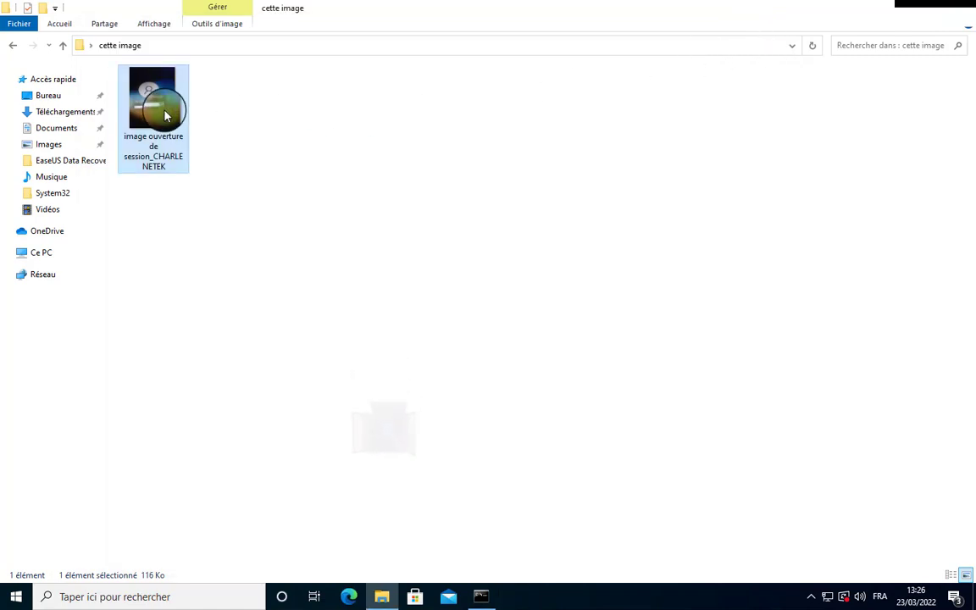
pyautogui.rightClick(166, 113)
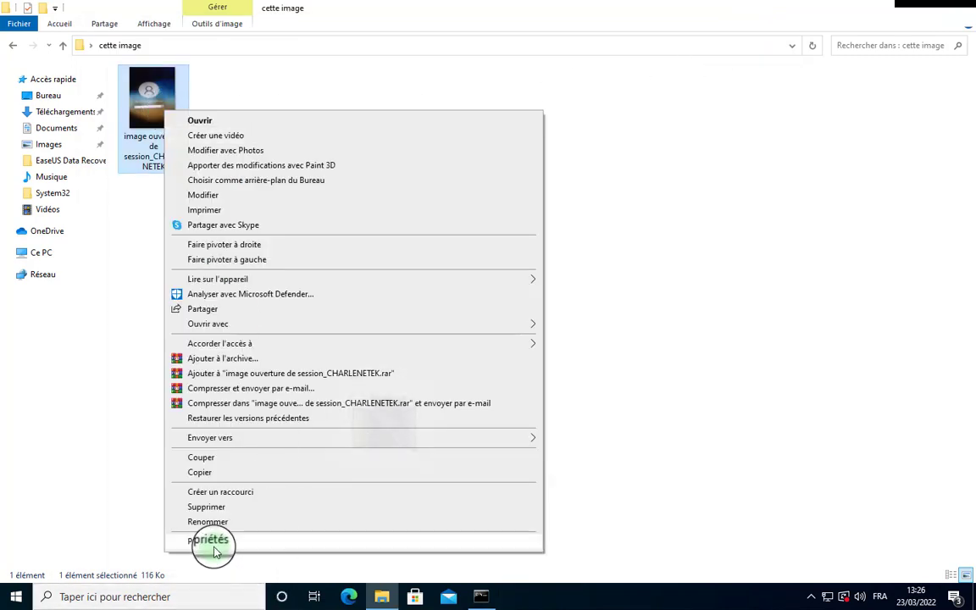
pyautogui.click(210, 541)
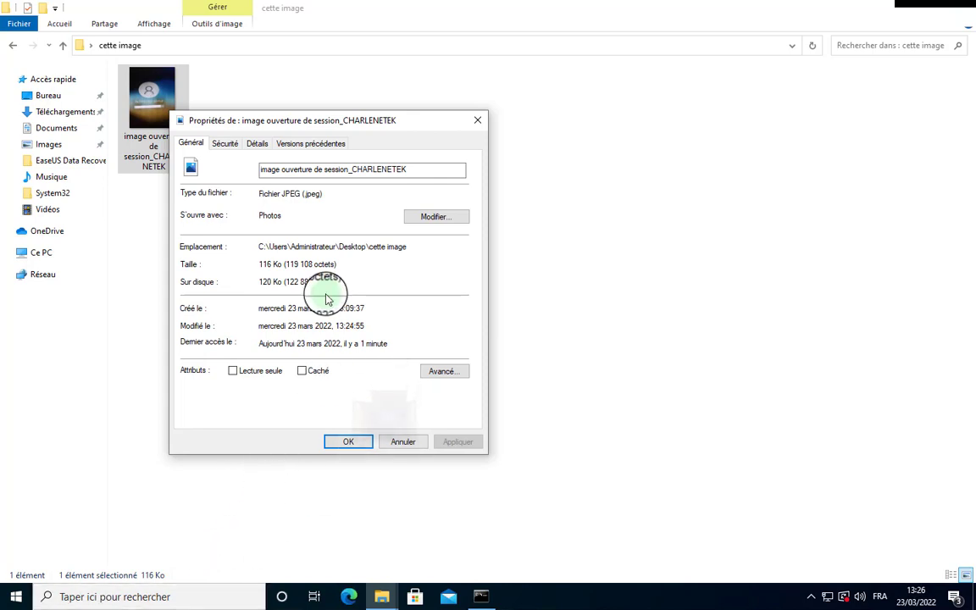
pyautogui.click(256, 146)
pyautogui.scroll(-4, 341, 288)
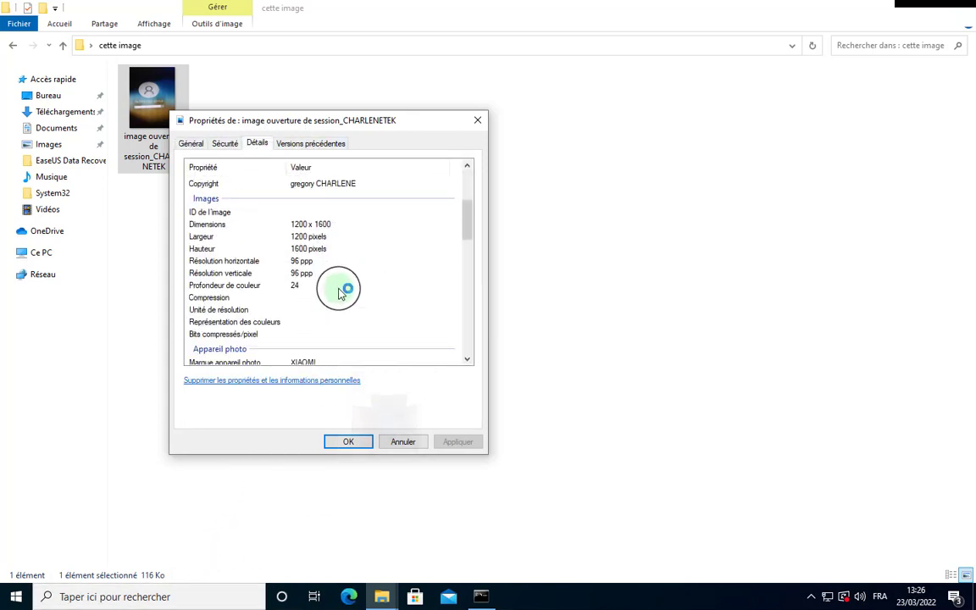
pyautogui.scroll(-10, 341, 292)
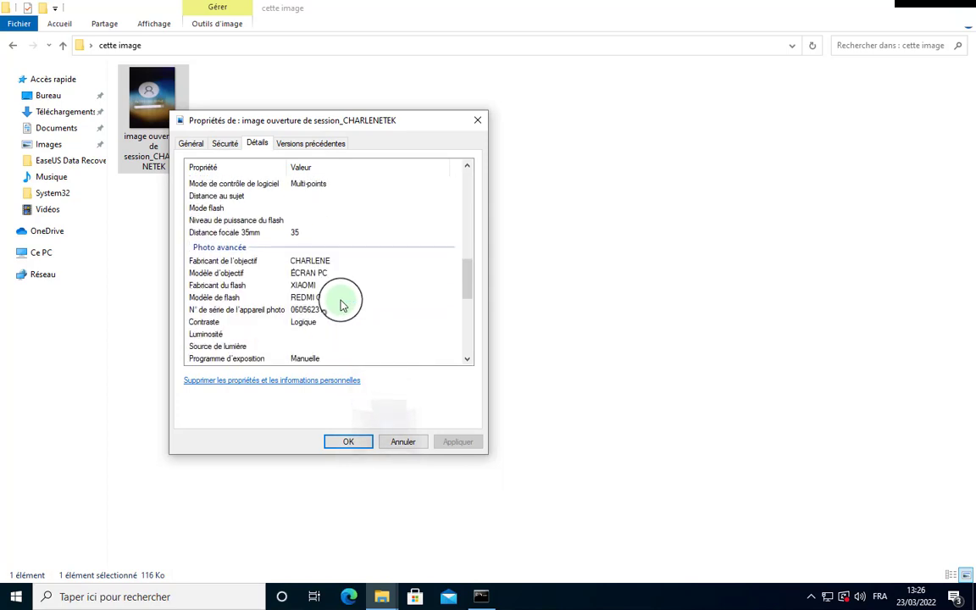
pyautogui.scroll(12, 343, 305)
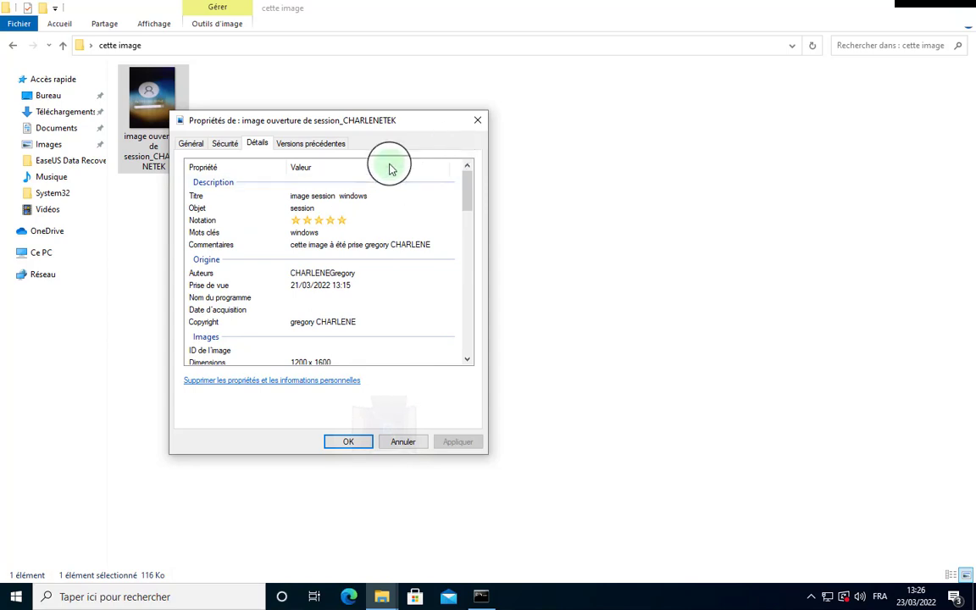
pyautogui.press('Escape')
# Browse the Affichage and Outils d'image tabs and read the file tooltip: title image session windows, 5 stars.
pyautogui.click(154, 24)
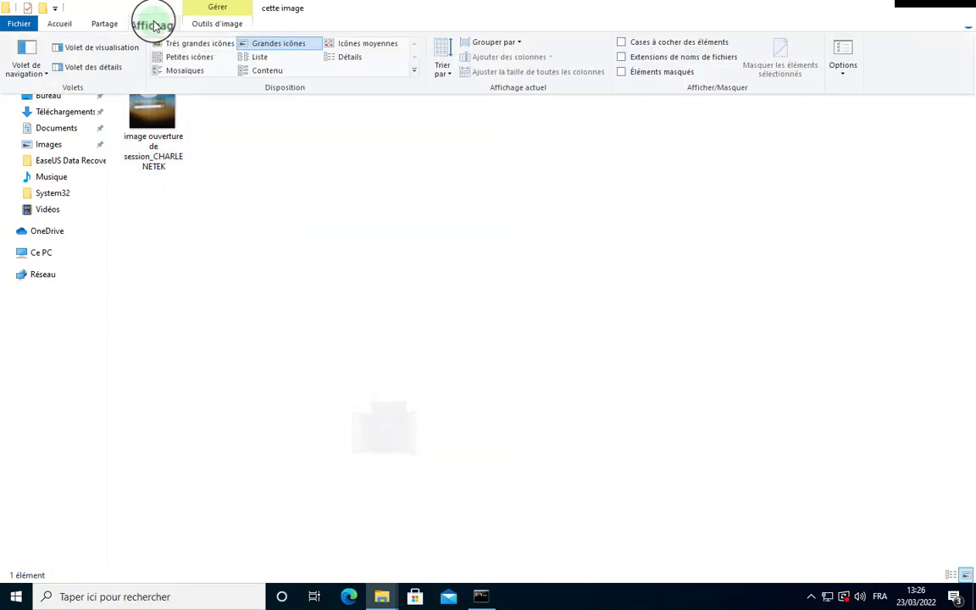
pyautogui.click(204, 24)
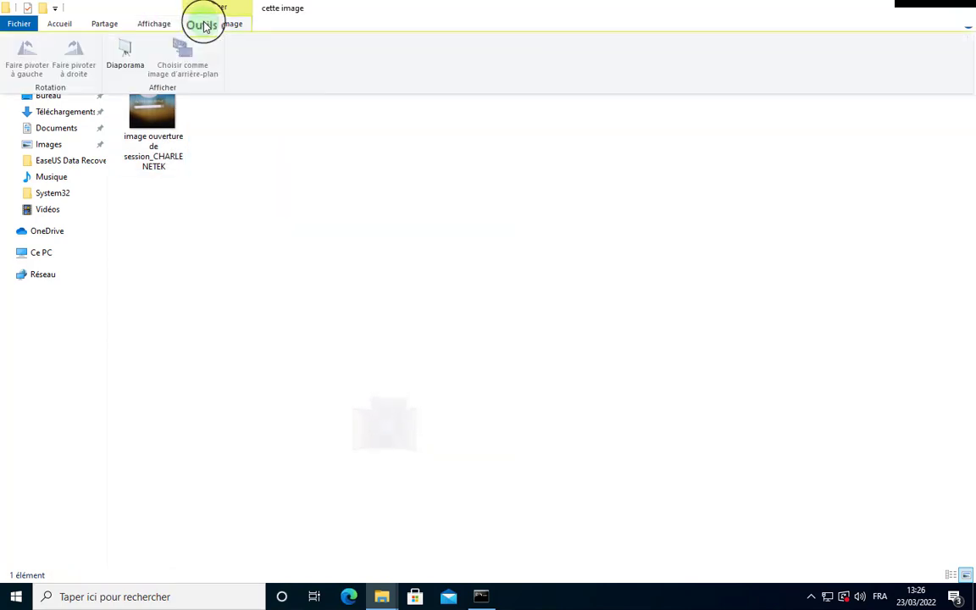
pyautogui.rightClick(152, 148)
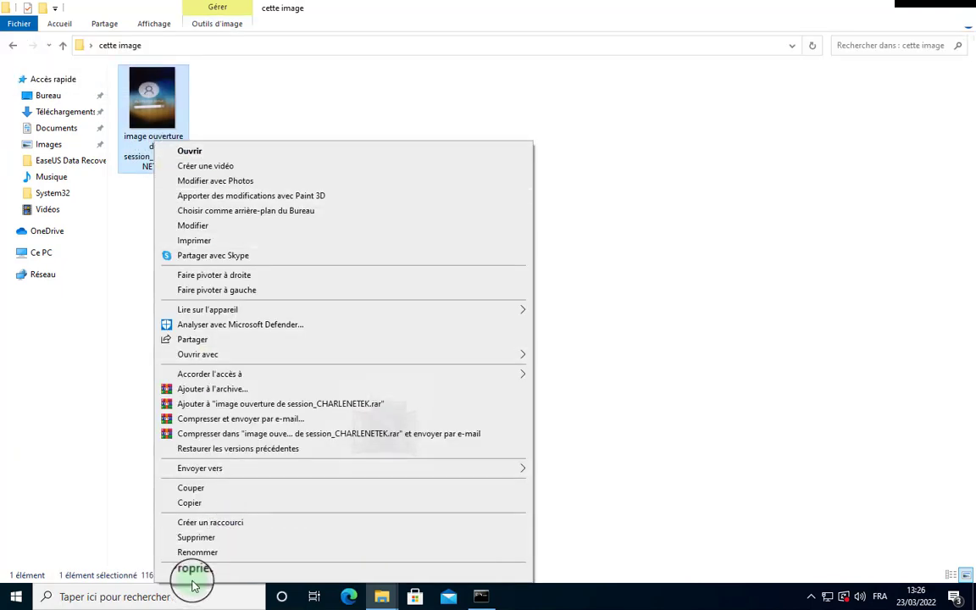
pyautogui.click(141, 167)
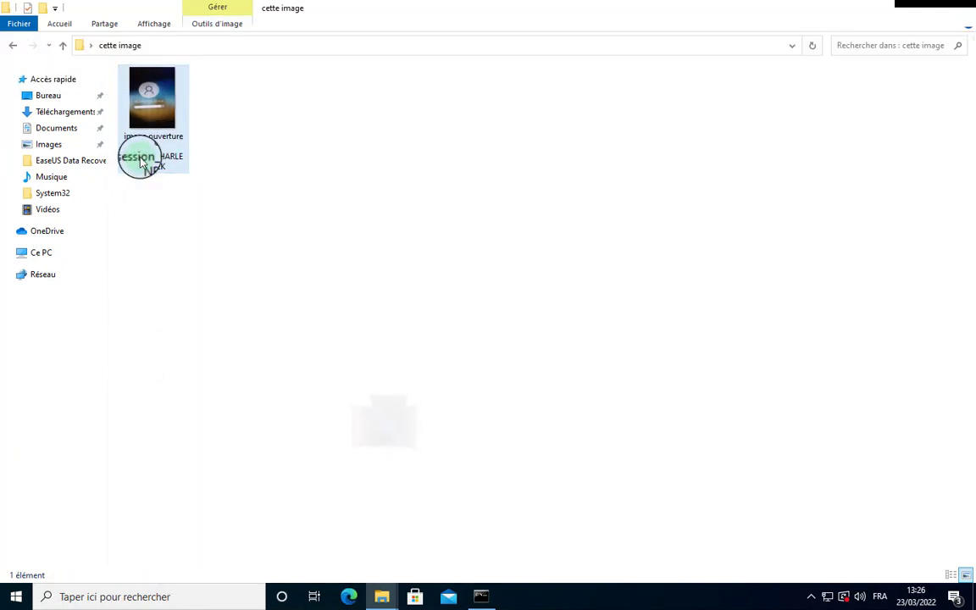
pyautogui.moveTo(142, 149)
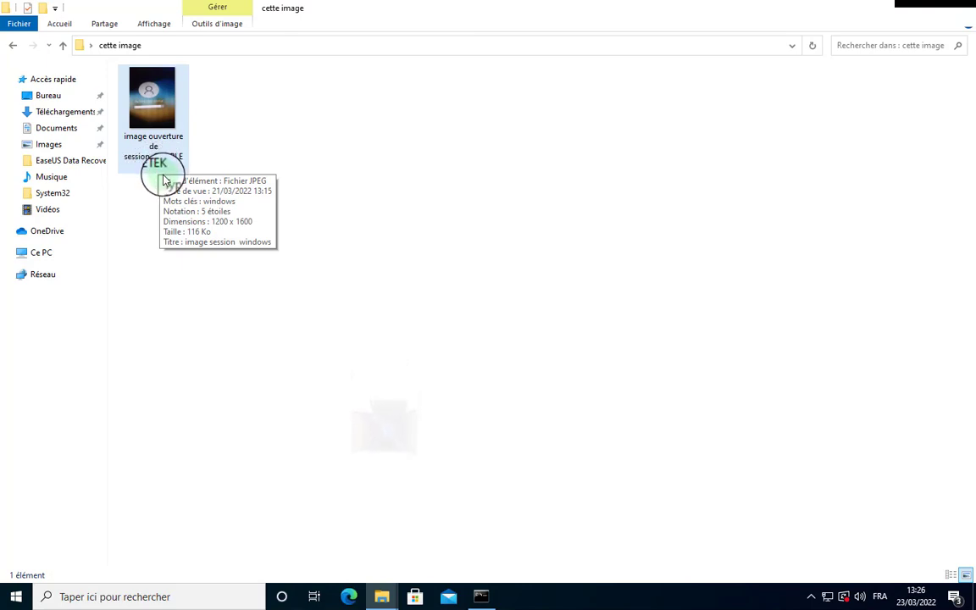
pyautogui.click(165, 183)
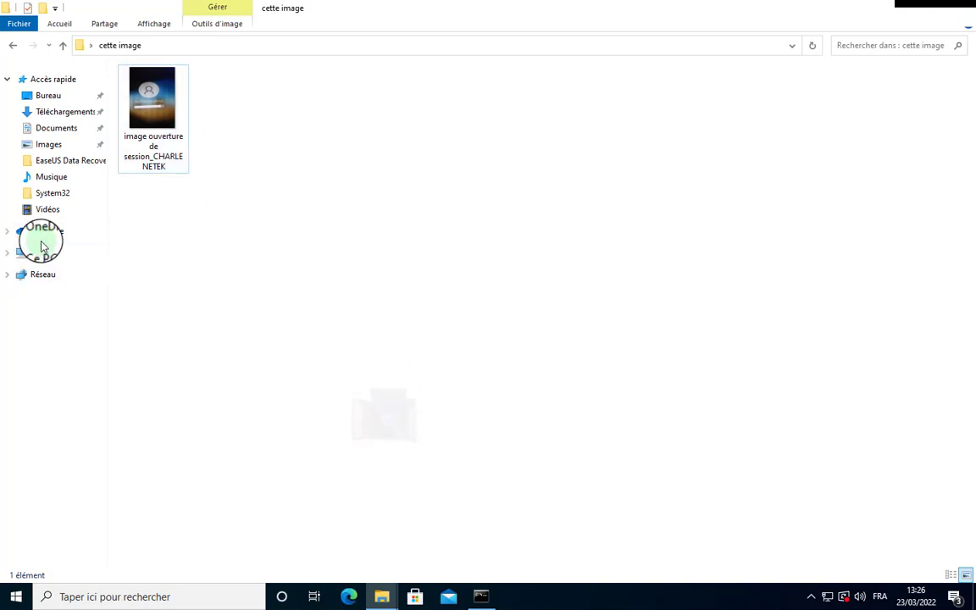
pyautogui.click(146, 166)
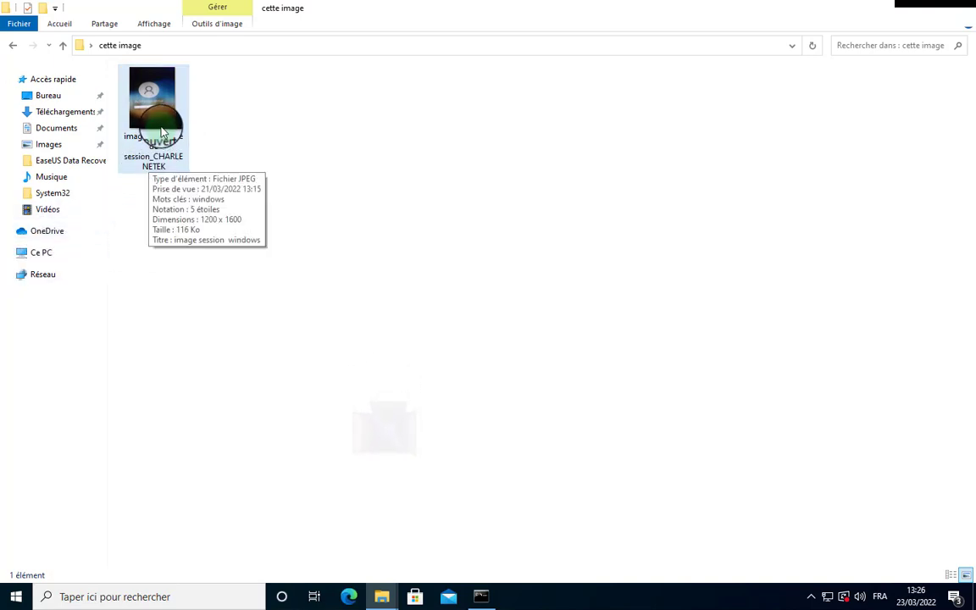
# View the renamed login-screen photo in Photos, then minimize the viewer.
pyautogui.doubleClick(163, 132)
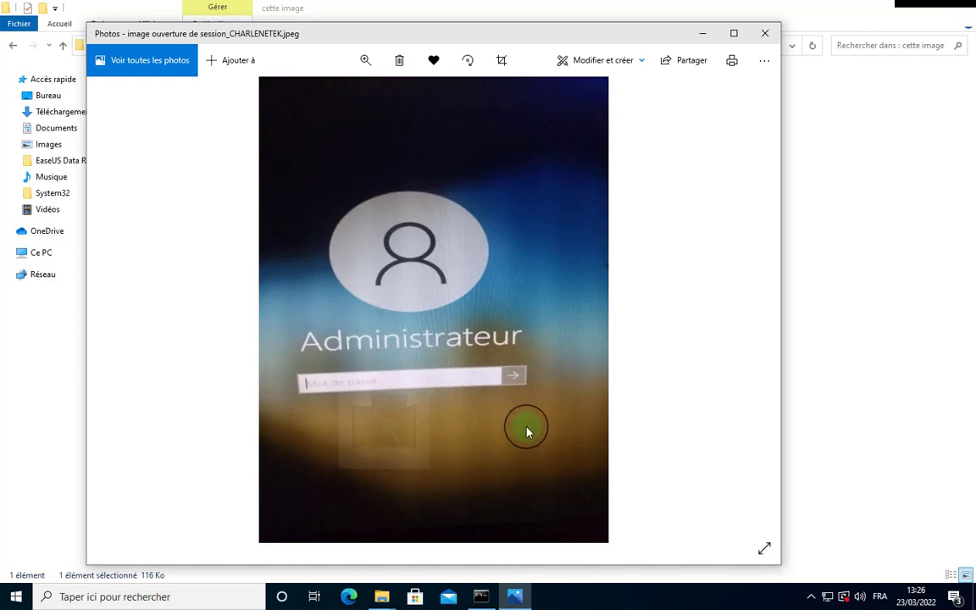
pyautogui.scroll(-1, 526, 432)
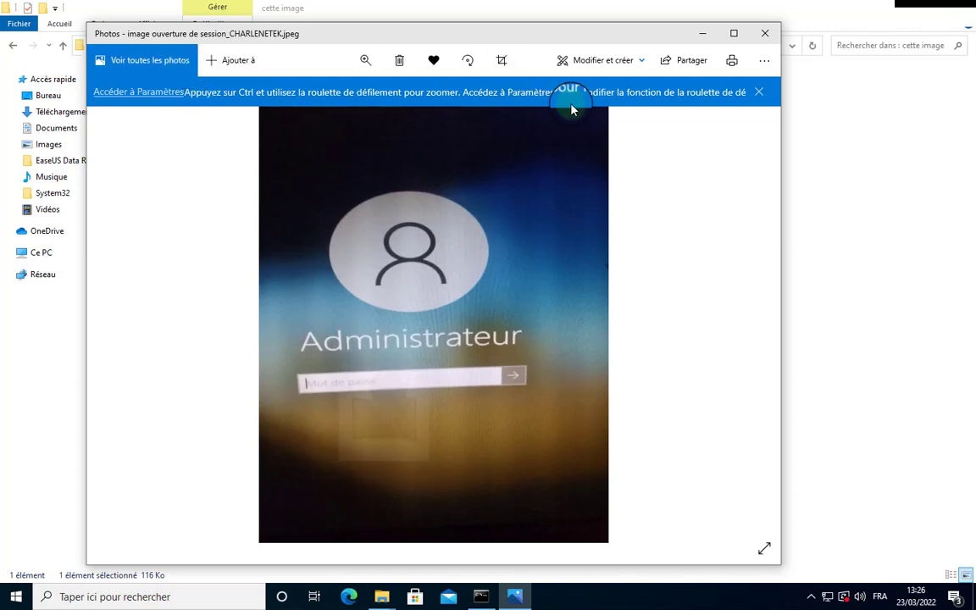
pyautogui.click(713, 34)
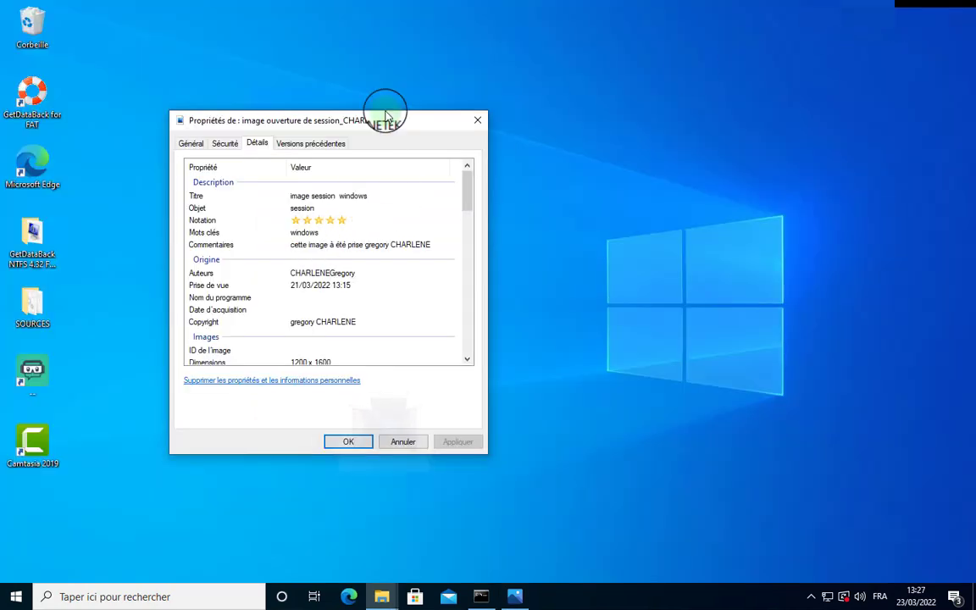
# Reposition the photo's Properties window to review its Détails metadata again.
pyautogui.moveTo(425, 125); pyautogui.dragTo(698, 127)
pyautogui.click(227, 173)
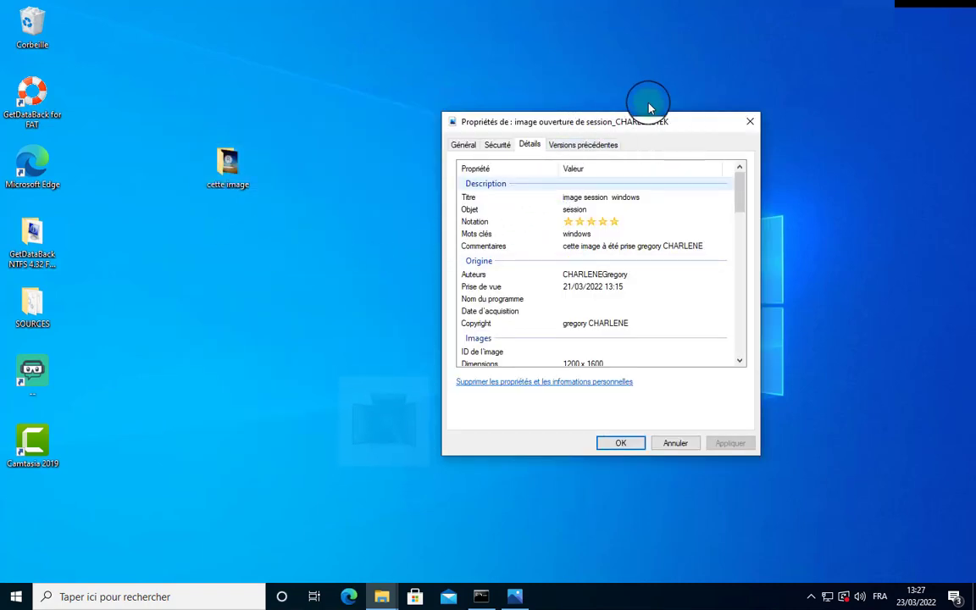
pyautogui.moveTo(649, 108); pyautogui.dragTo(601, 67)
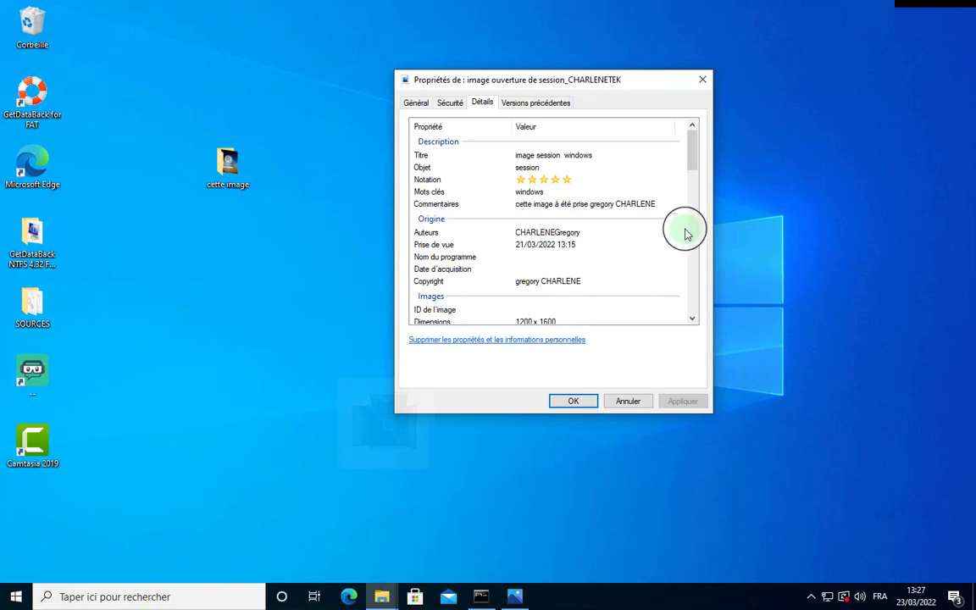
pyautogui.moveTo(693, 170); pyautogui.dragTo(708, 178)
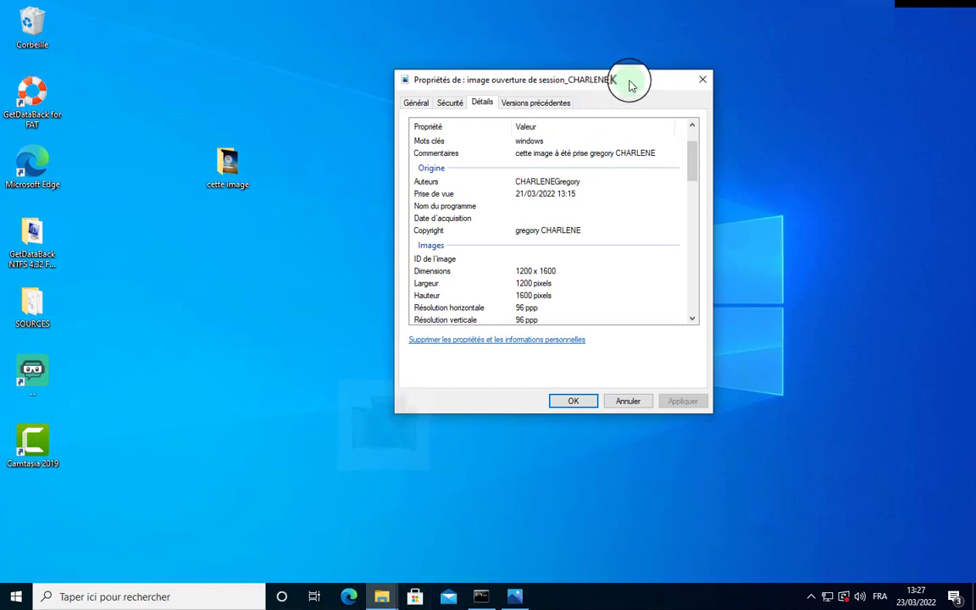
pyautogui.moveTo(629, 85); pyautogui.dragTo(474, 88)
# Minimize the remote desktop session and dismiss the WhatsApp Save As dialog.
pyautogui.moveTo(517, 17)
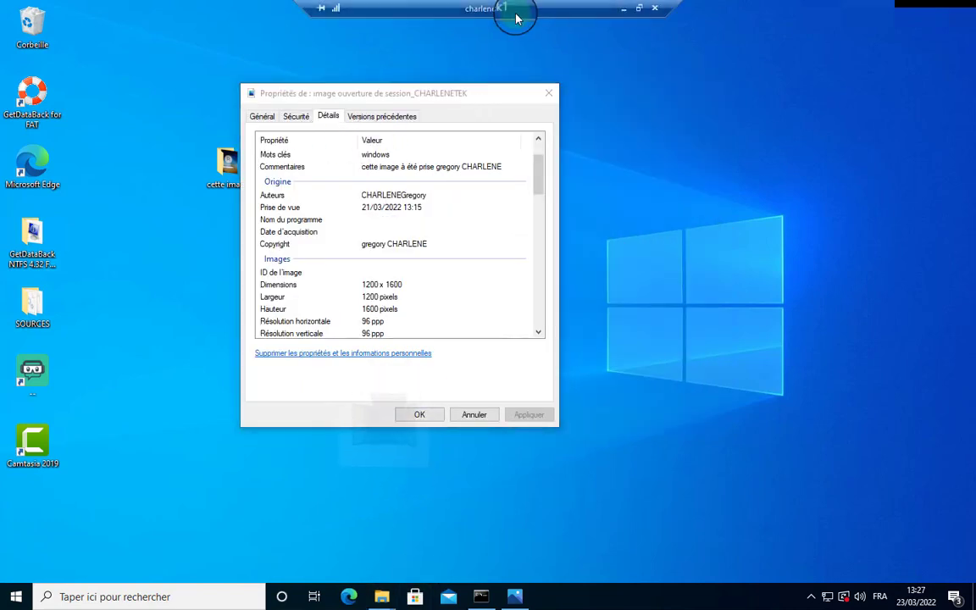
pyautogui.click(624, 12)
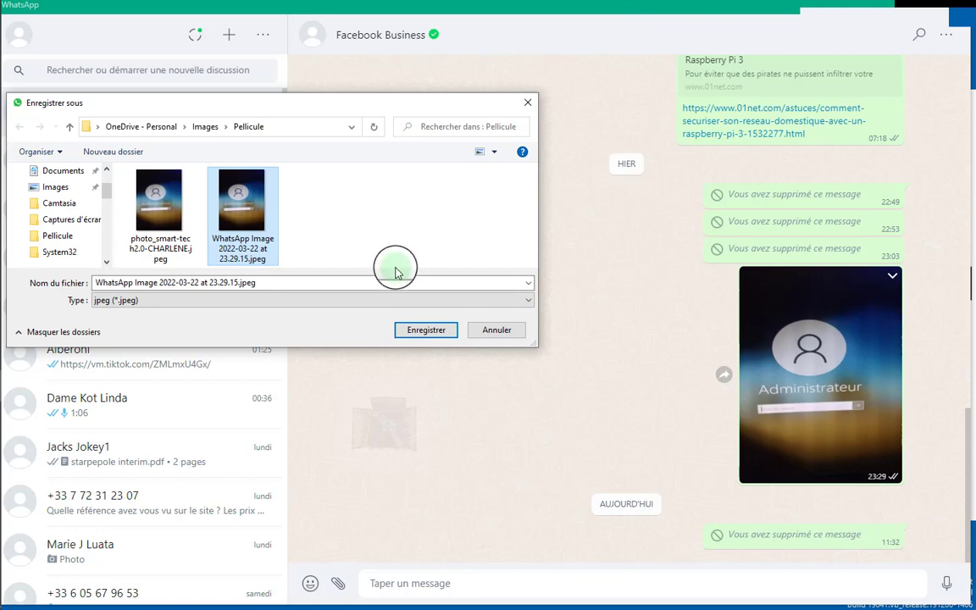
pyautogui.press('Escape')
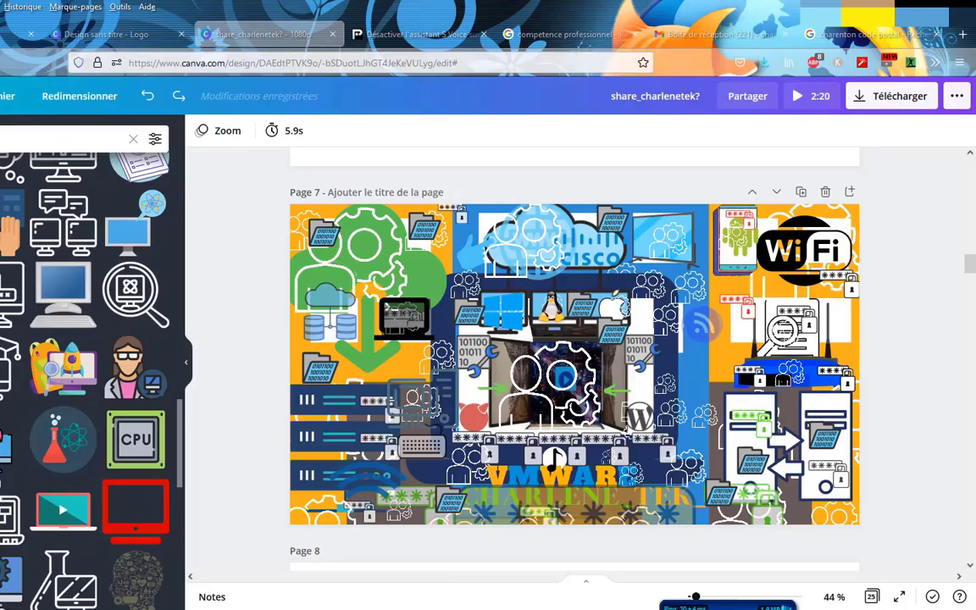